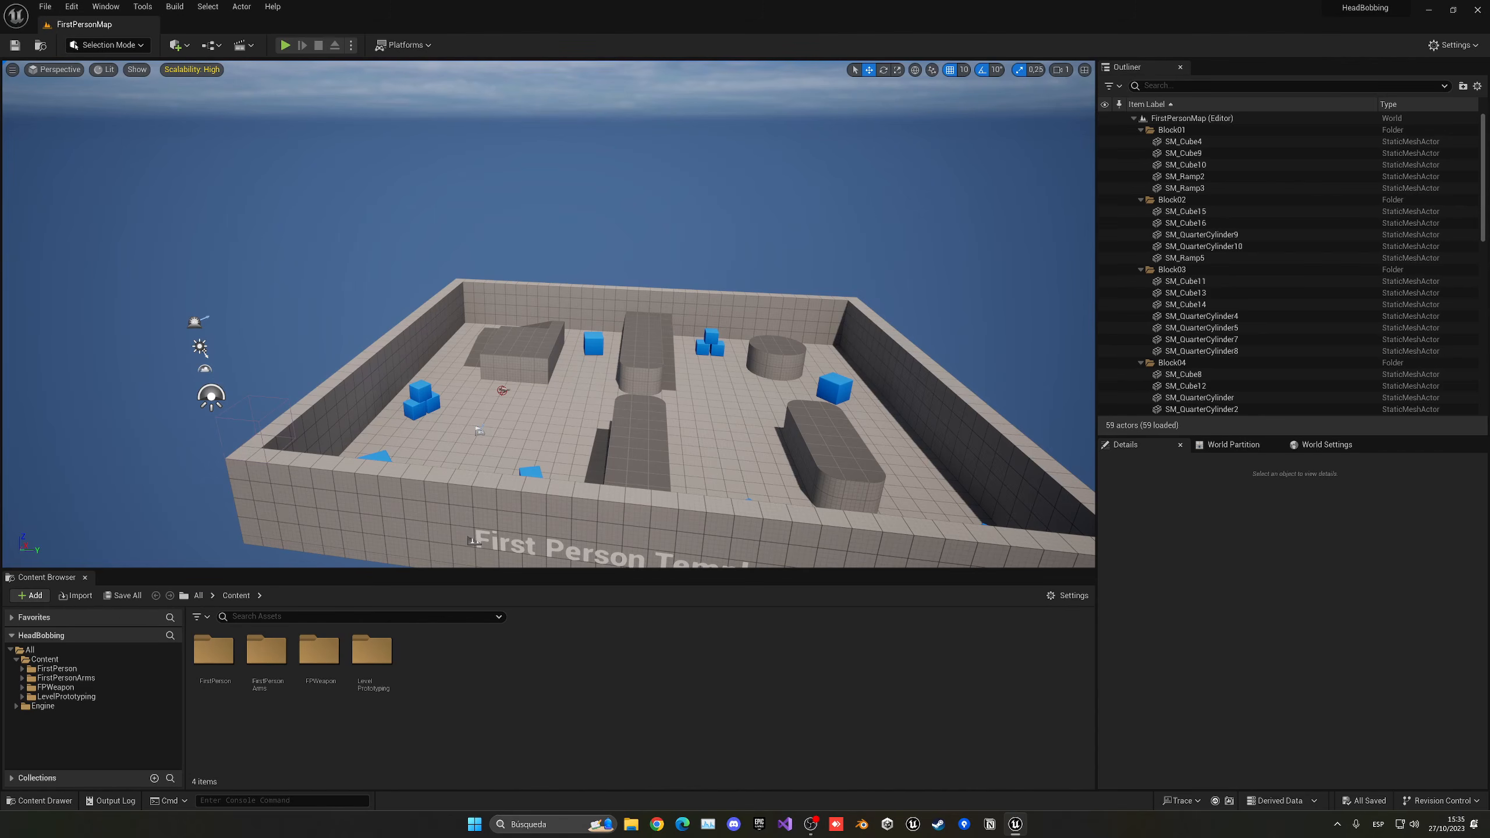
# - Play-test the first-person level by walking around the arena, and stop the play session
pyautogui.click(286, 45)
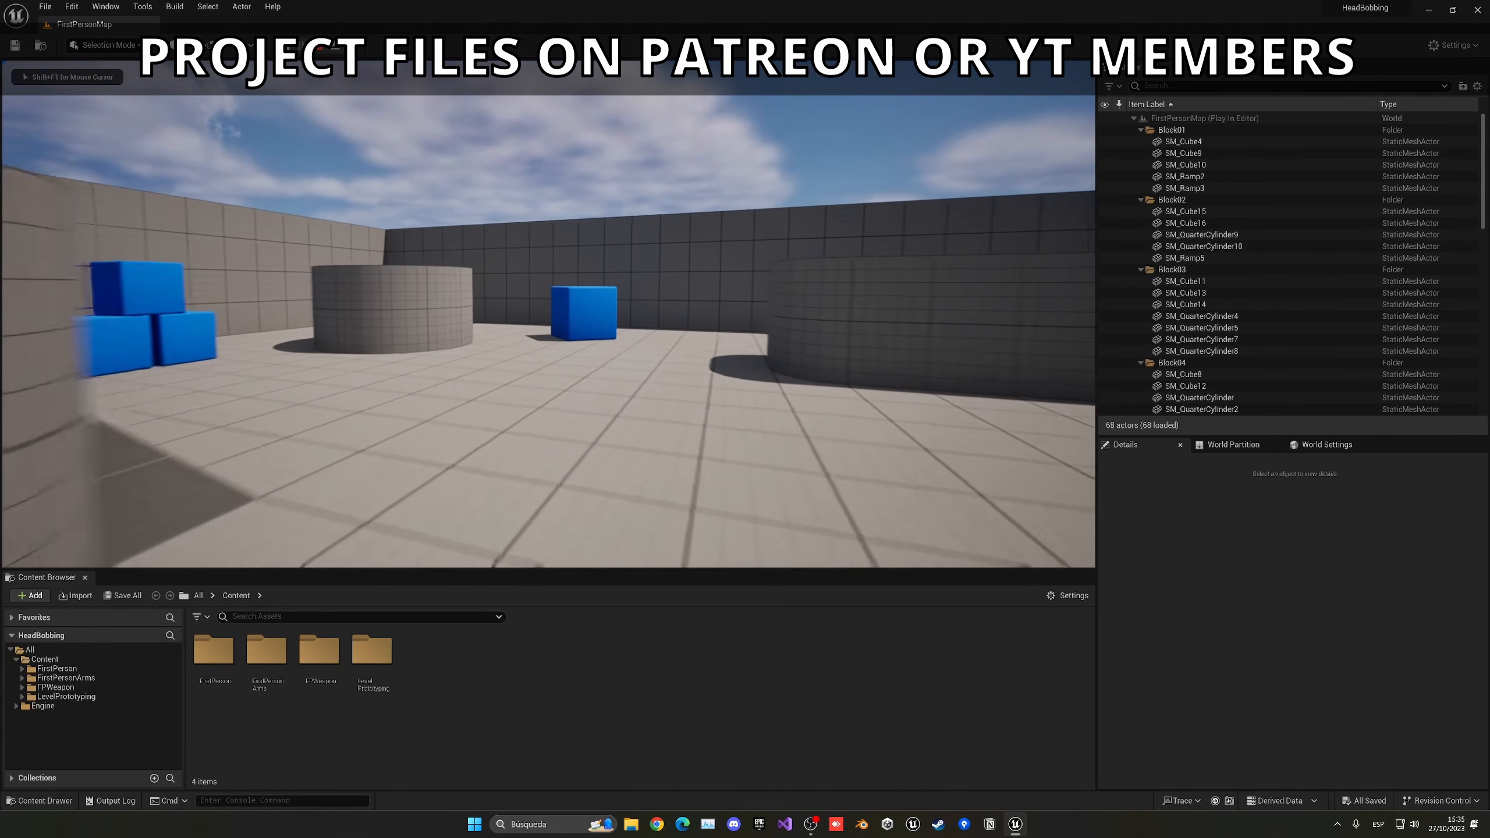
pyautogui.press('w')
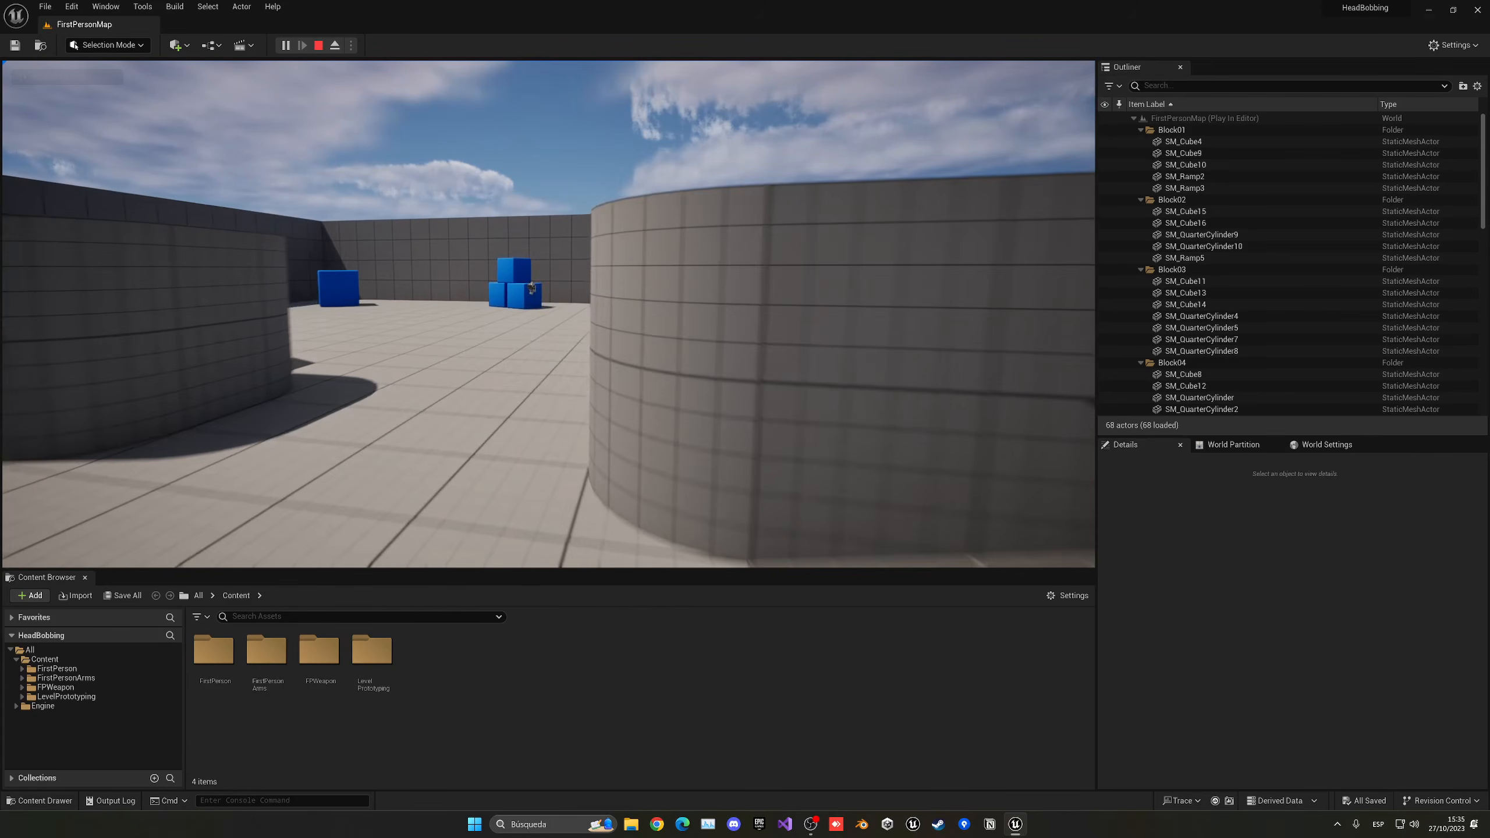
pyautogui.press('w')
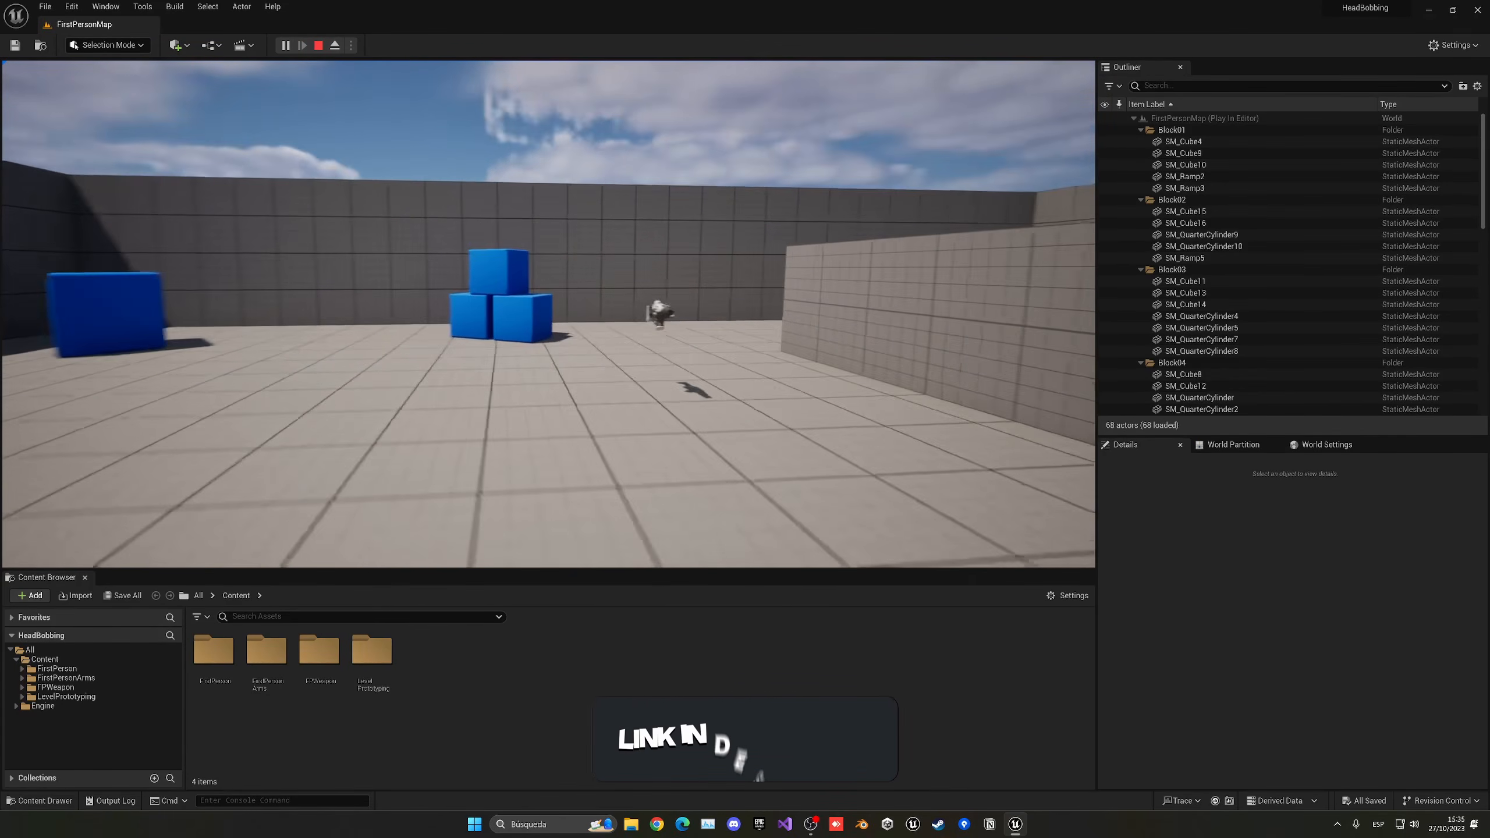
pyautogui.press('w')
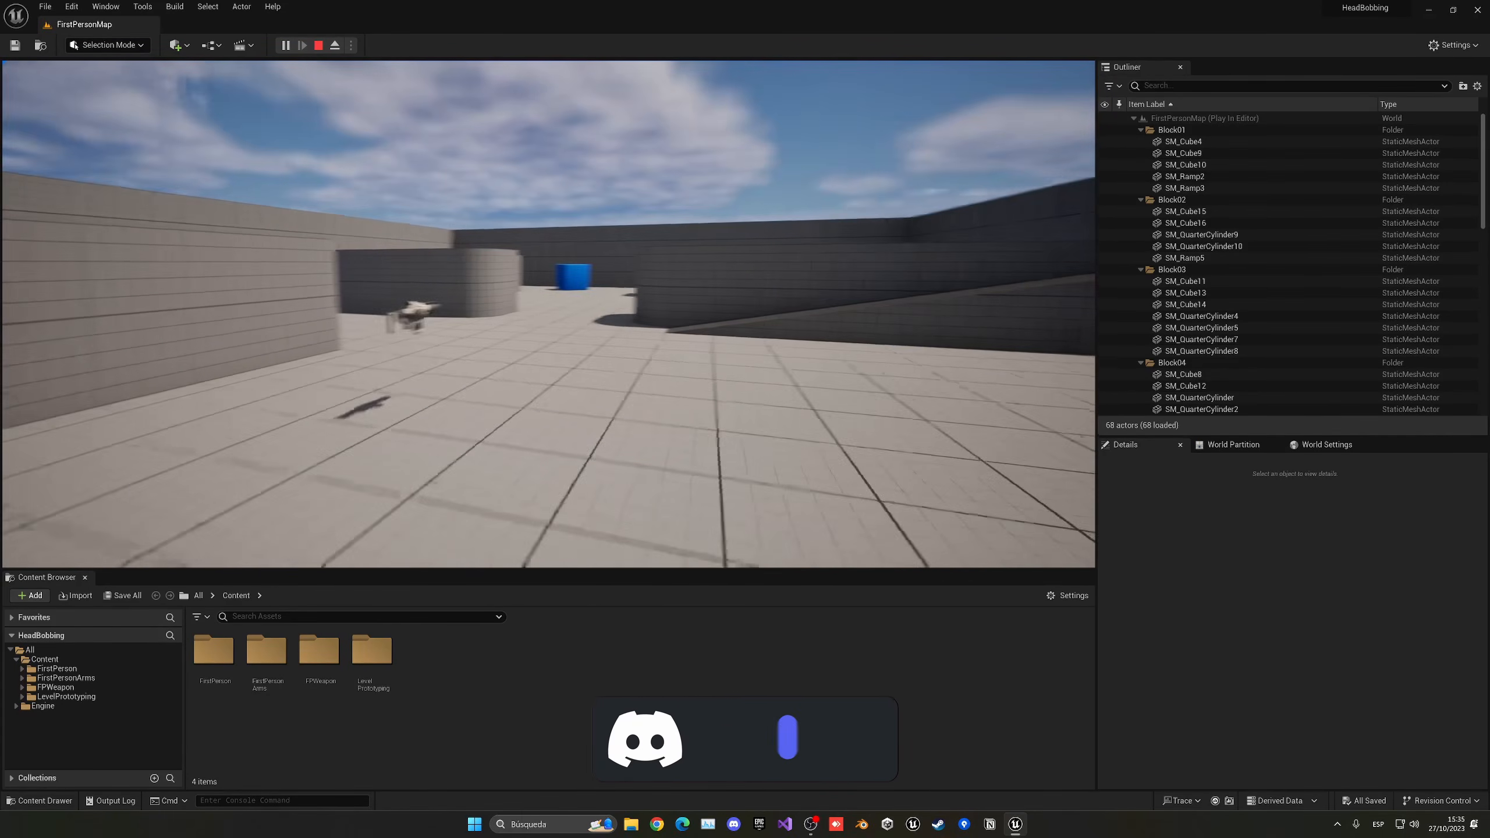
pyautogui.press('w')
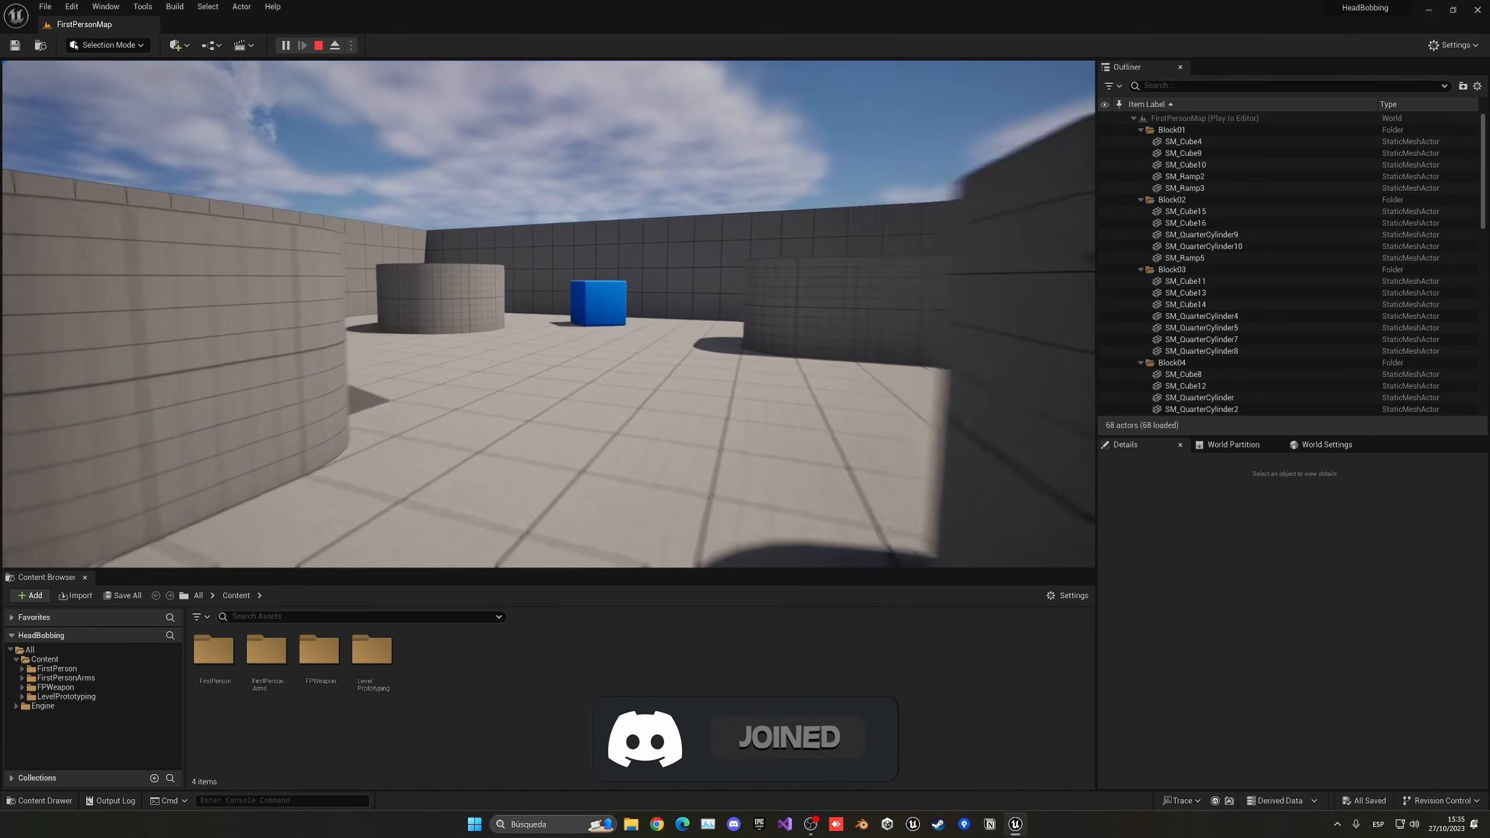
pyautogui.press('w')
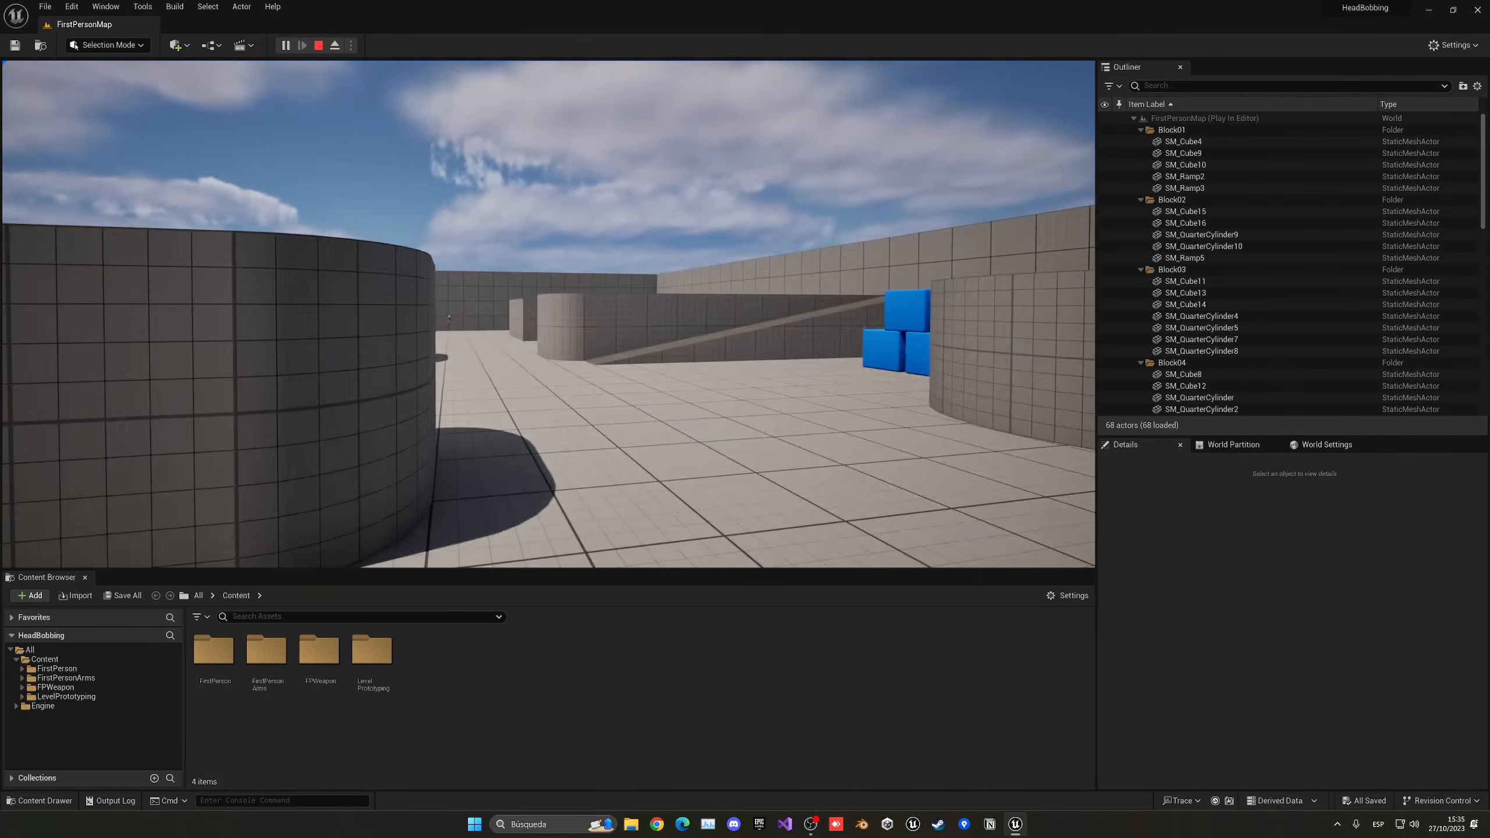
pyautogui.press('w')
pyautogui.press('w')
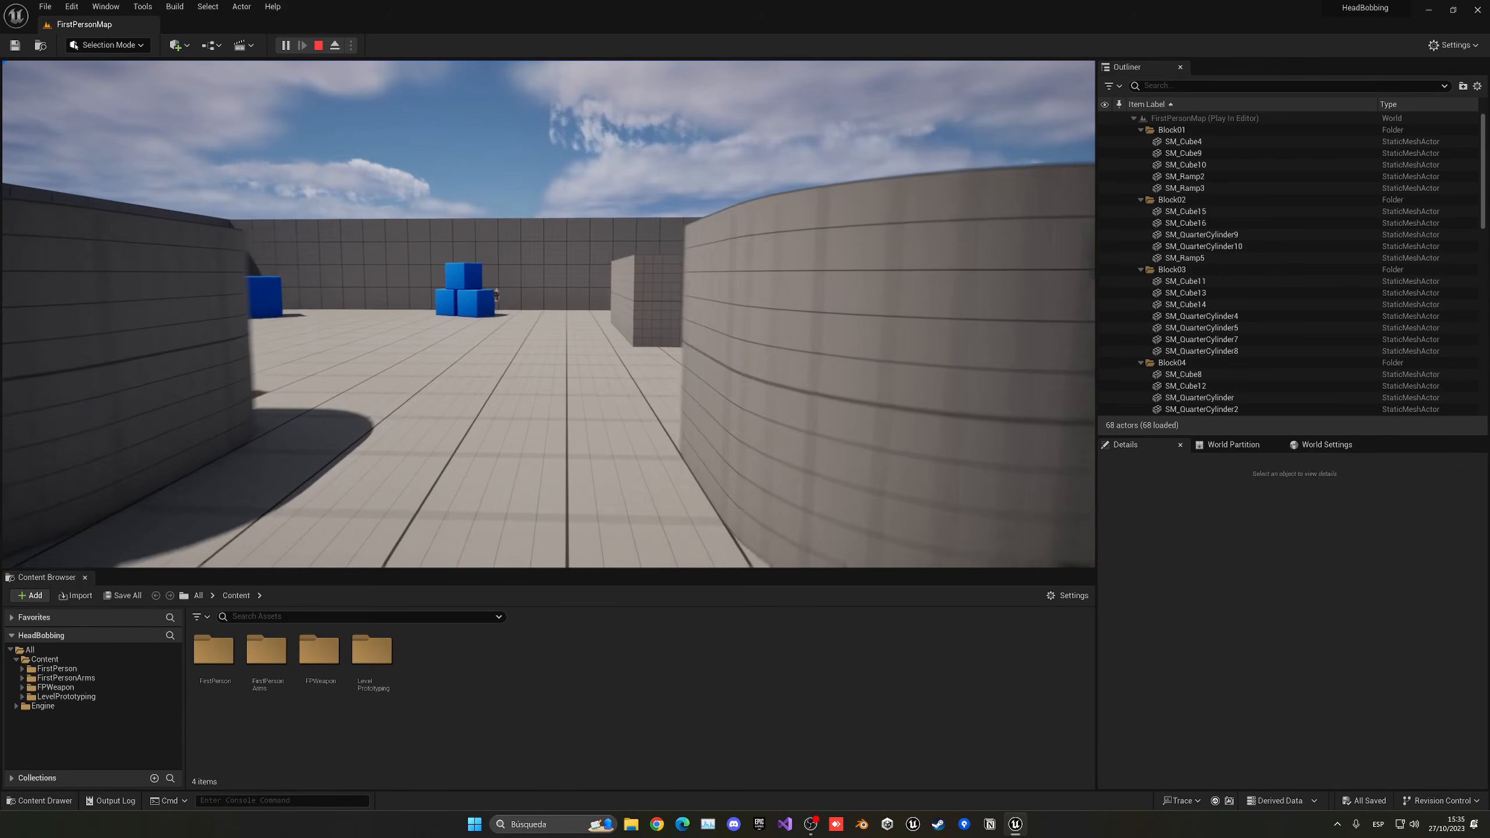
pyautogui.press('a')
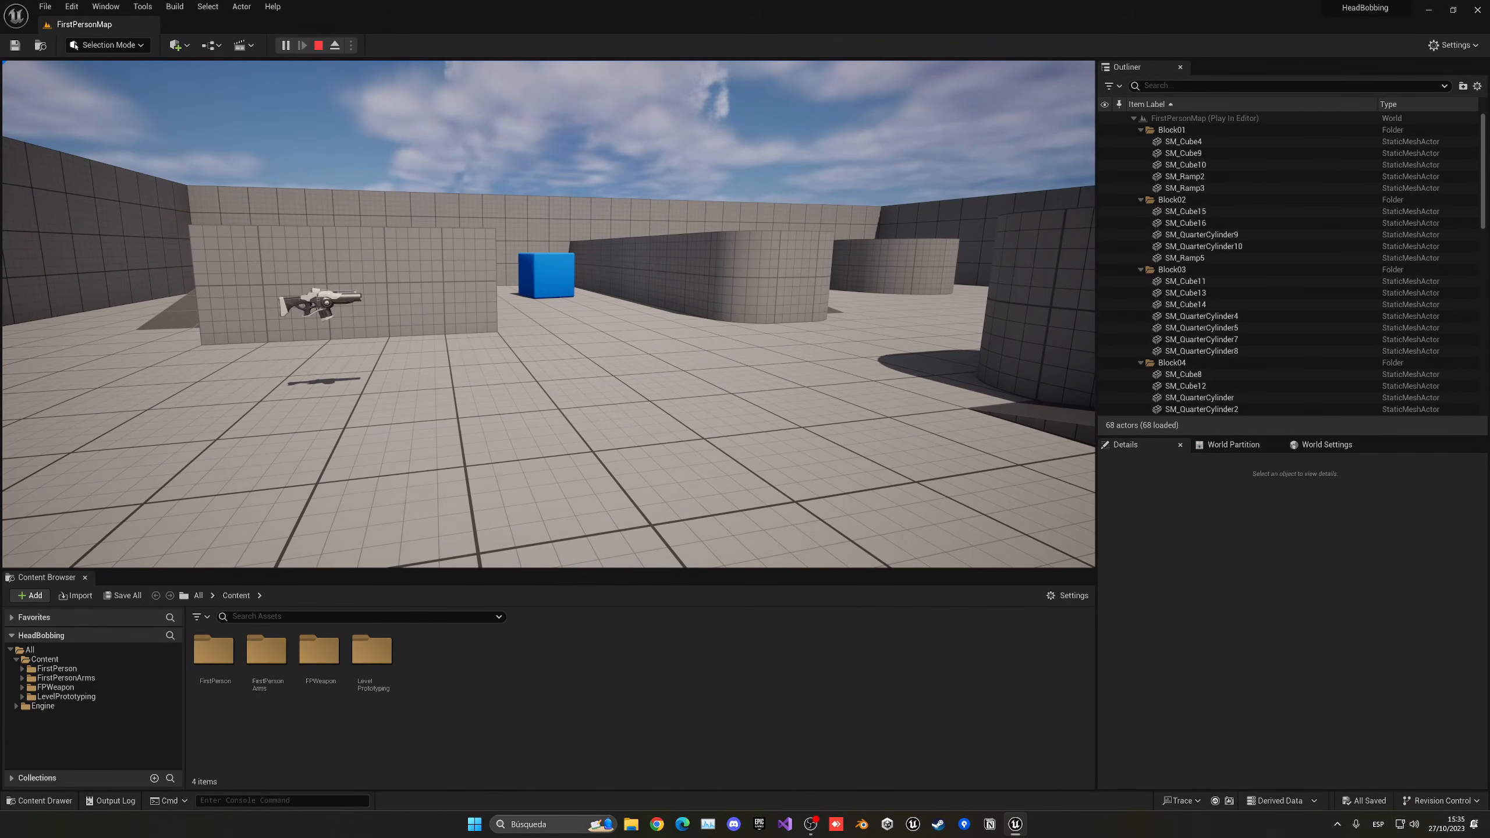
pyautogui.press('w')
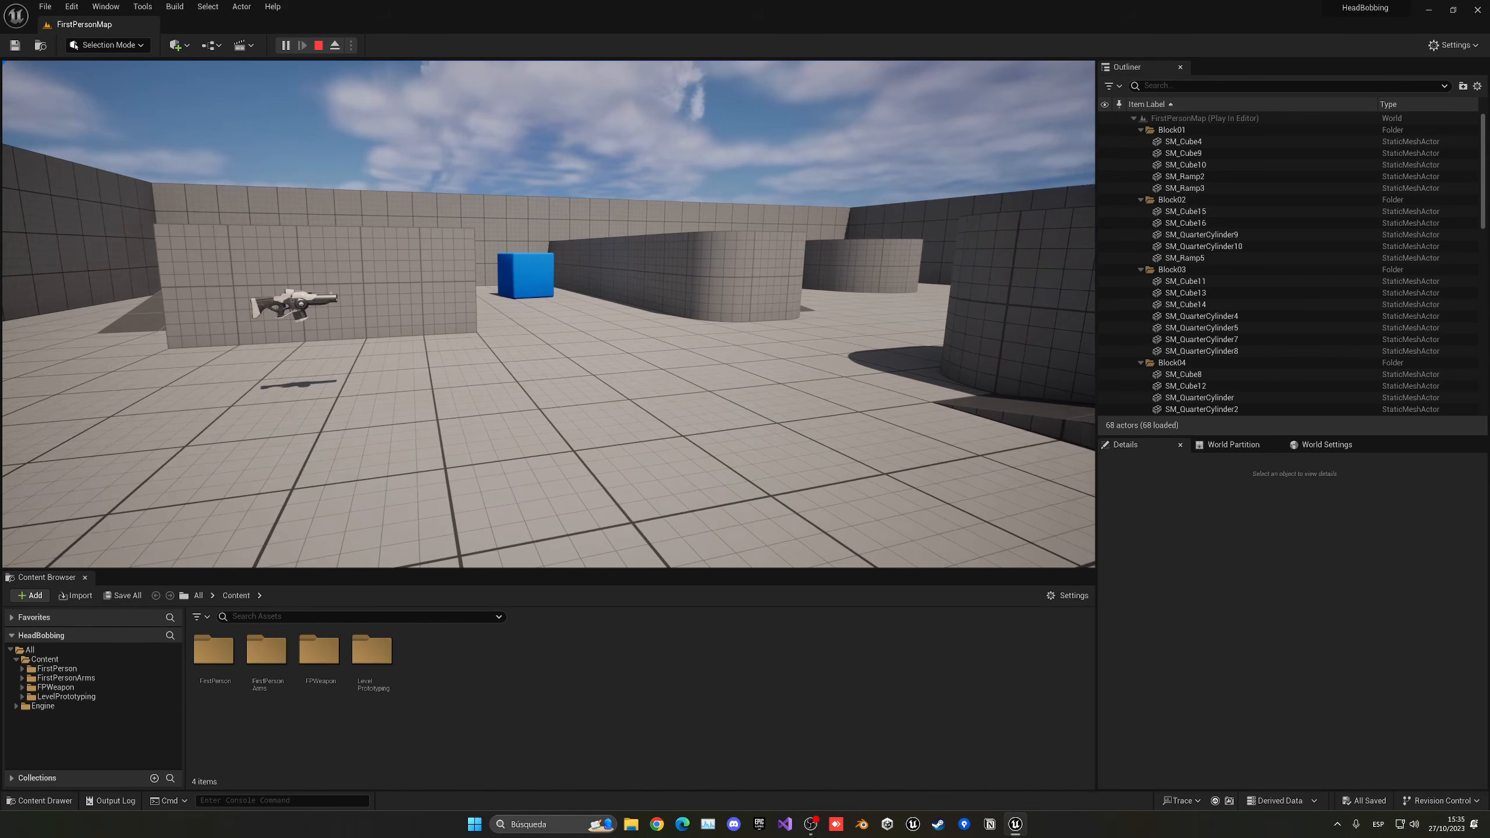
pyautogui.press('w')
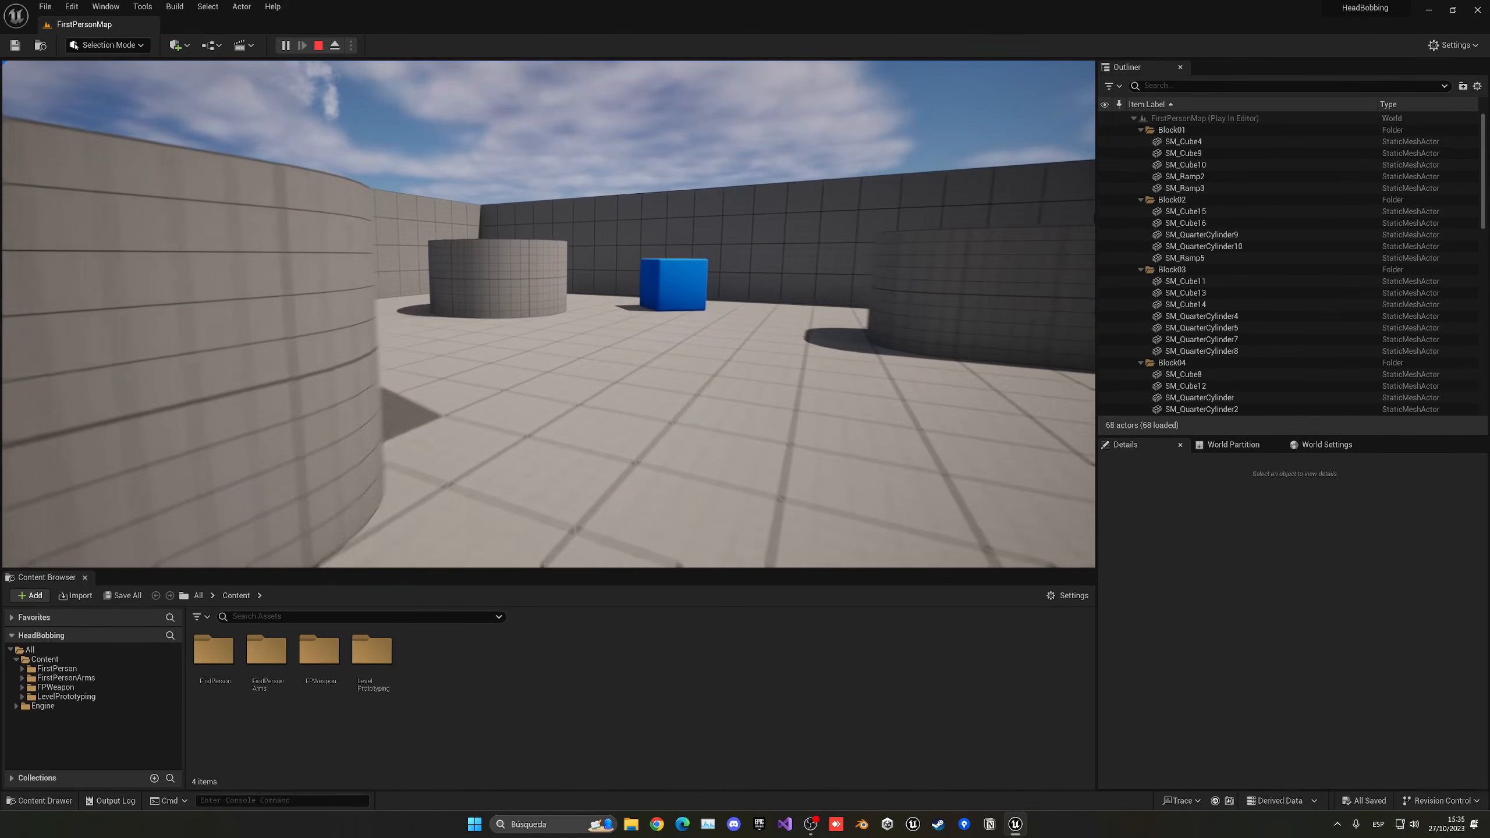
pyautogui.press('w')
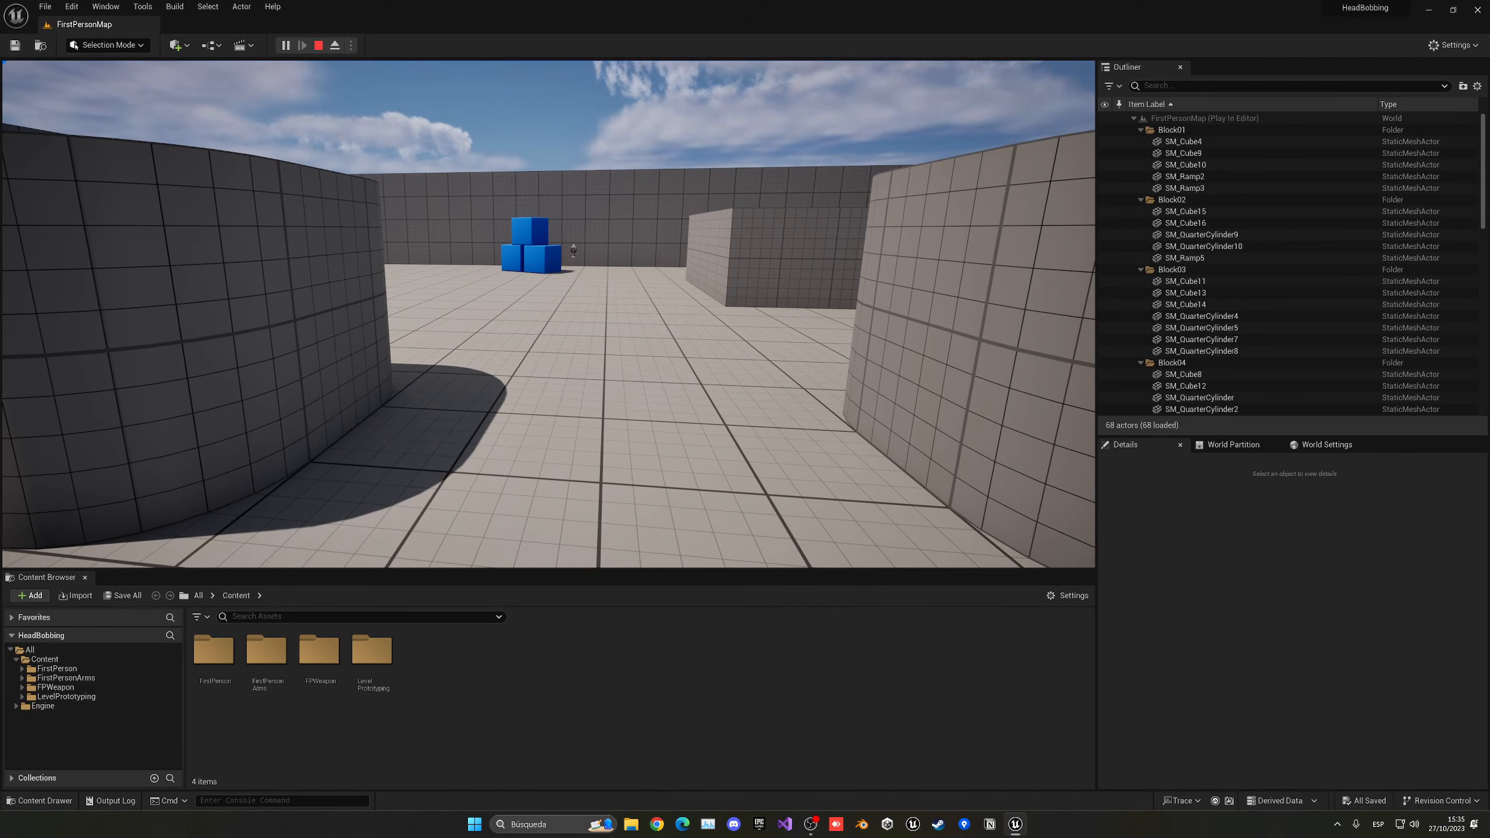
pyautogui.press('w')
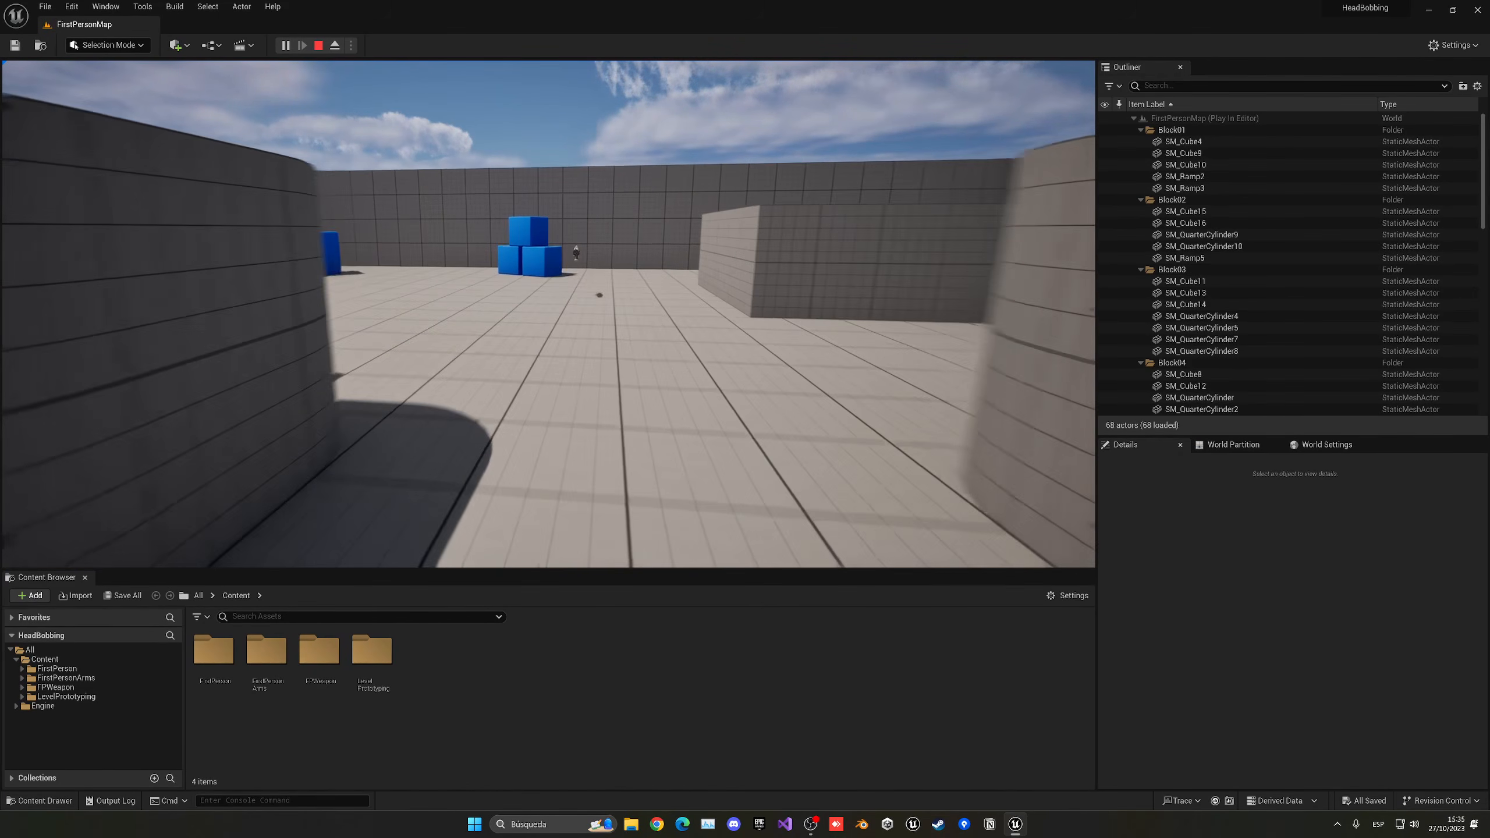
pyautogui.press('Escape')
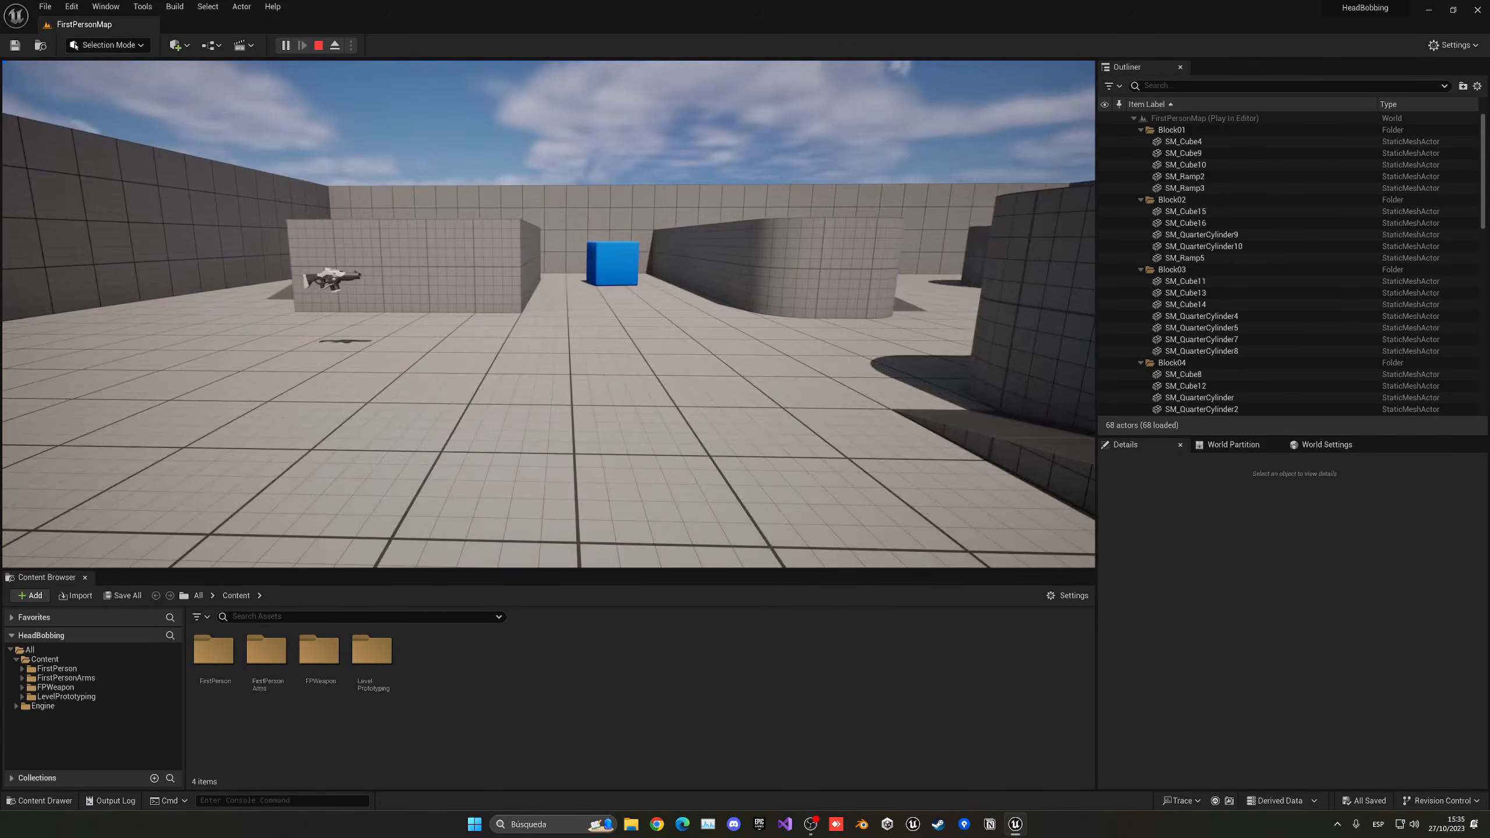
pyautogui.moveTo(548, 314); pyautogui.dragTo(598, 364, button='right')
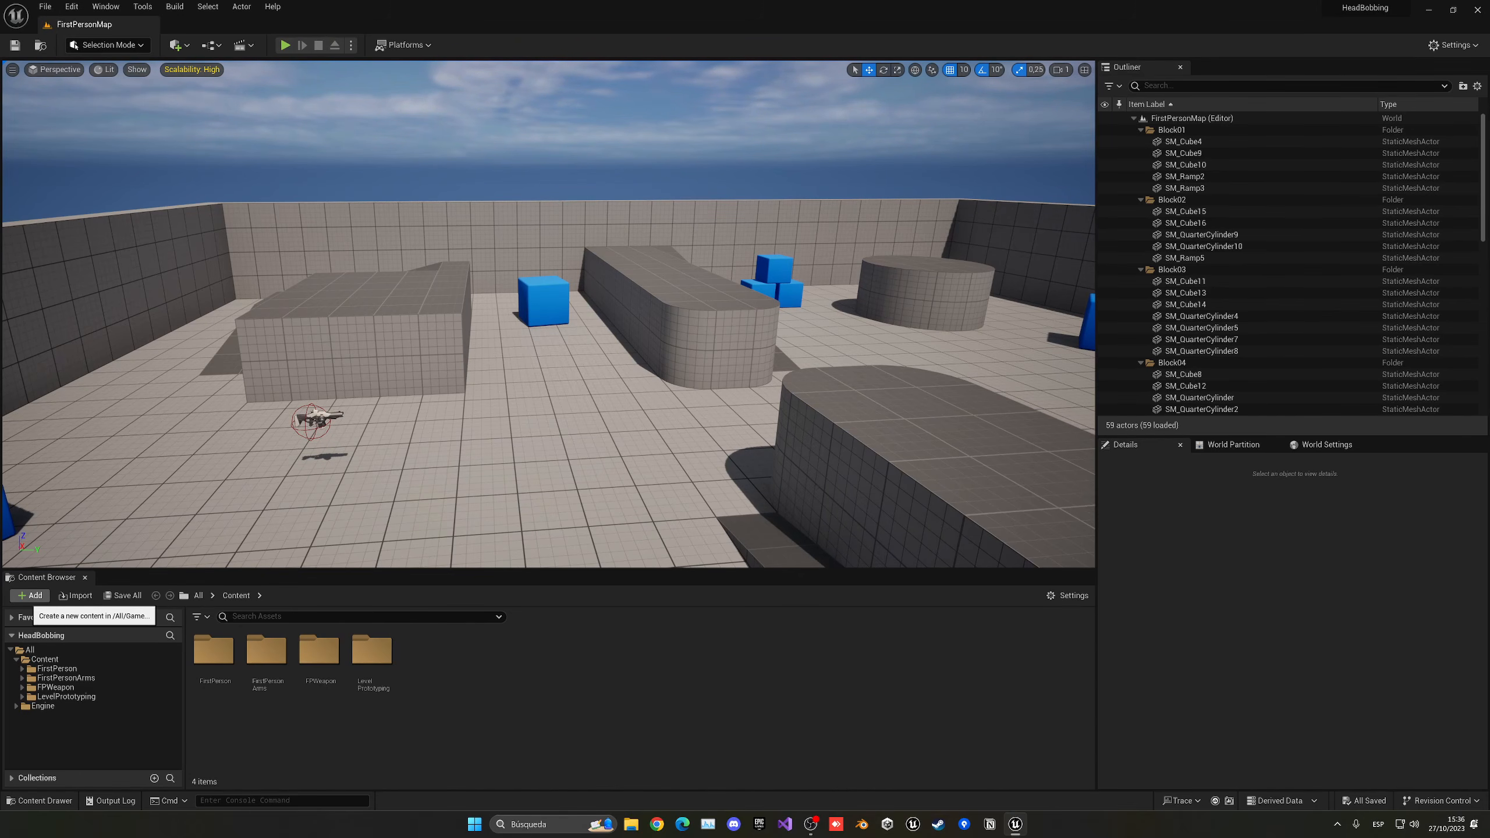
# - Add the Third Person Blueprint feature pack to the project and close the content dialog
pyautogui.click(29, 596)
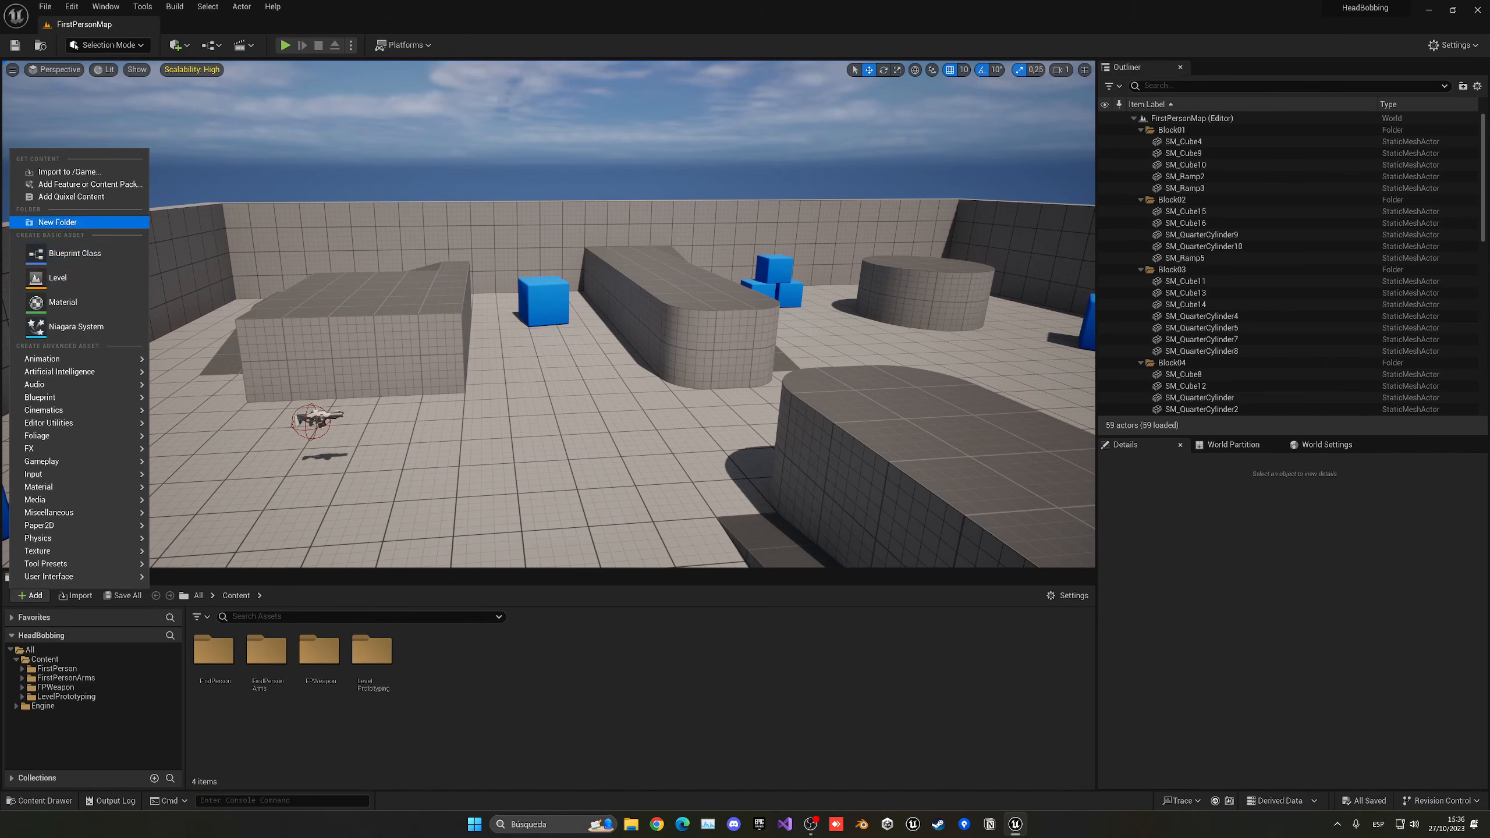
pyautogui.click(88, 184)
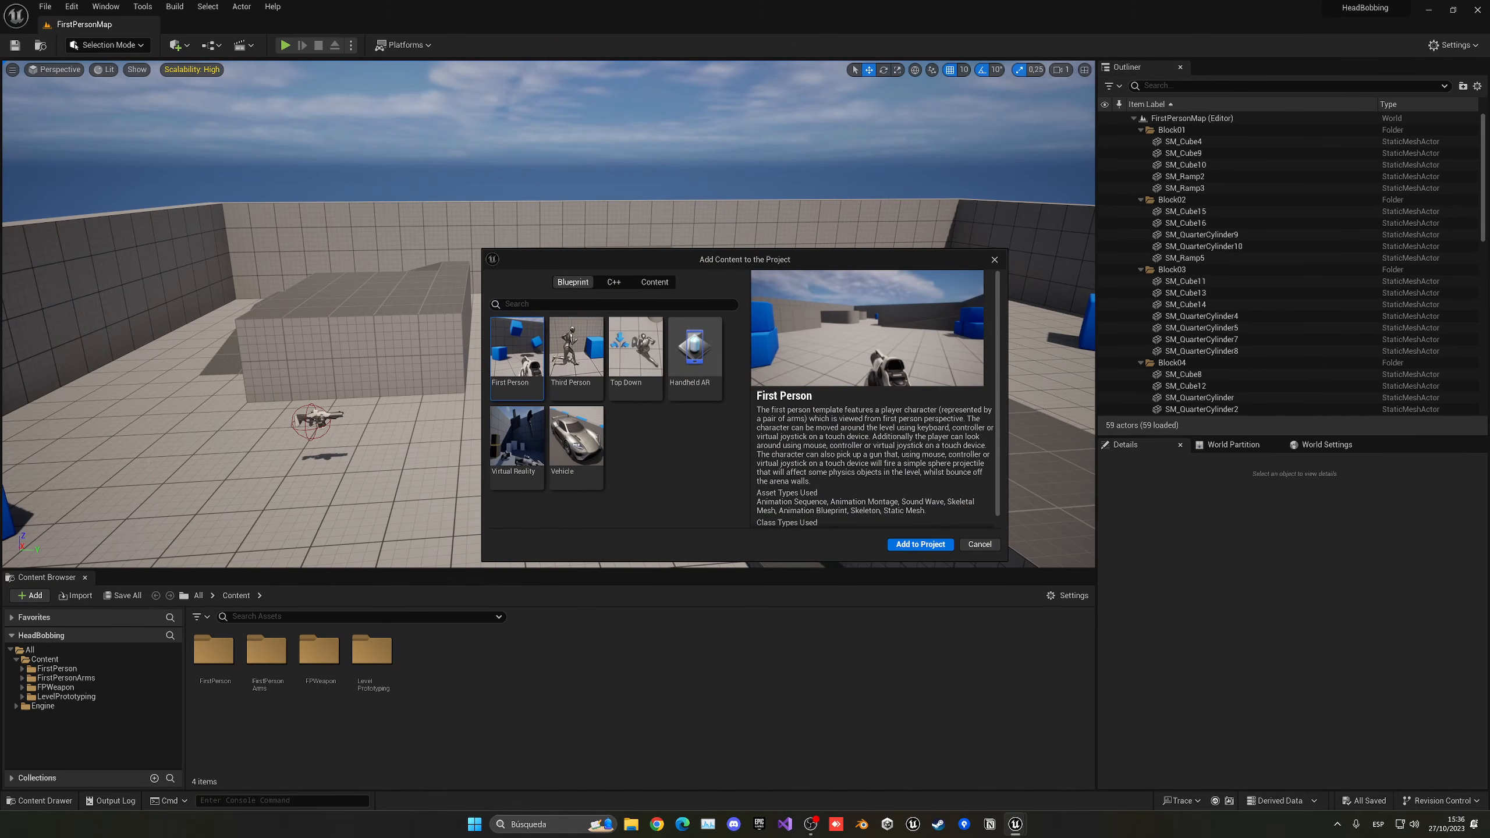
pyautogui.click(576, 358)
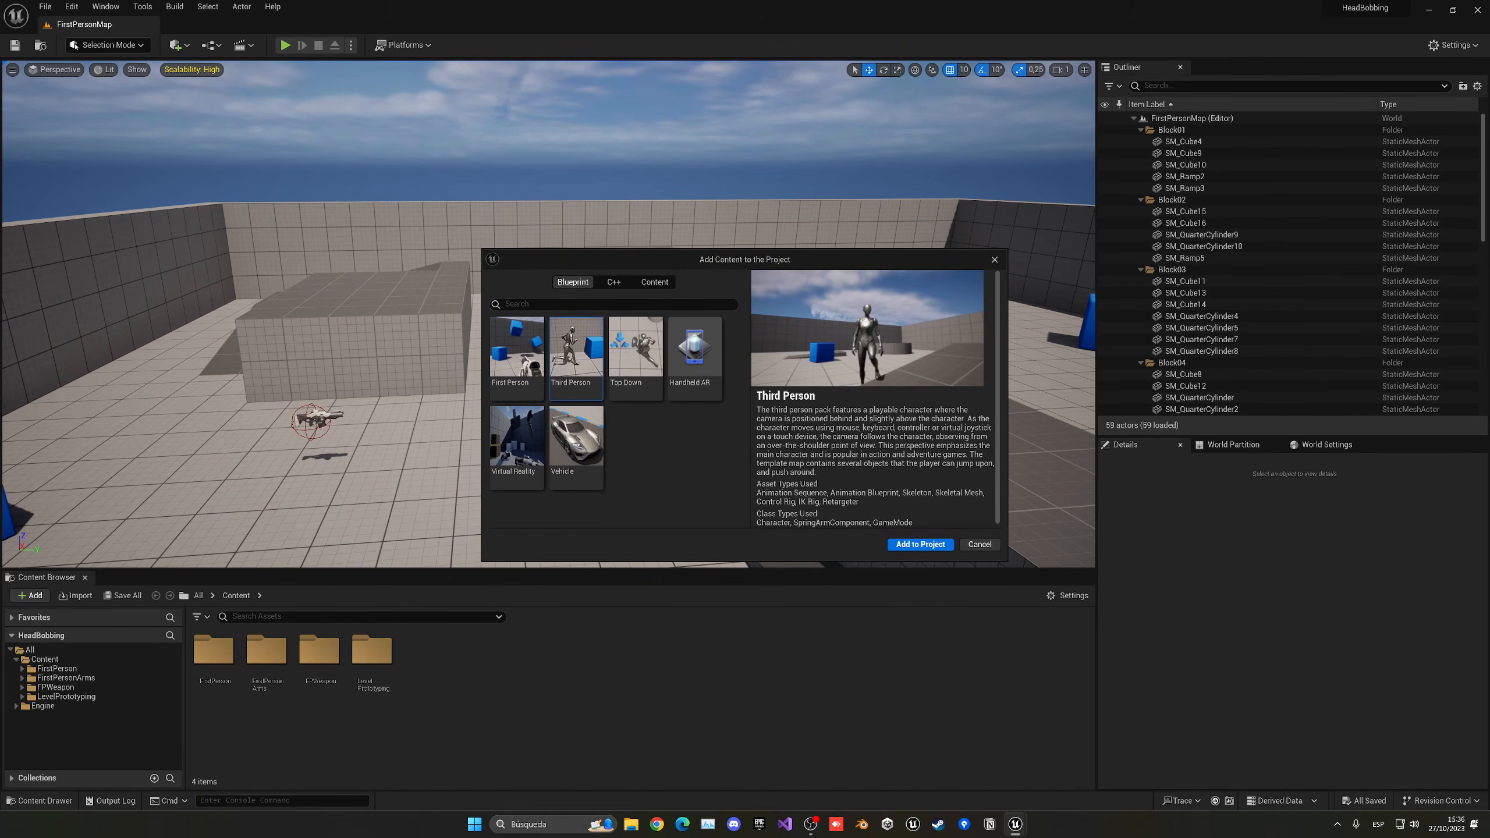
pyautogui.click(920, 544)
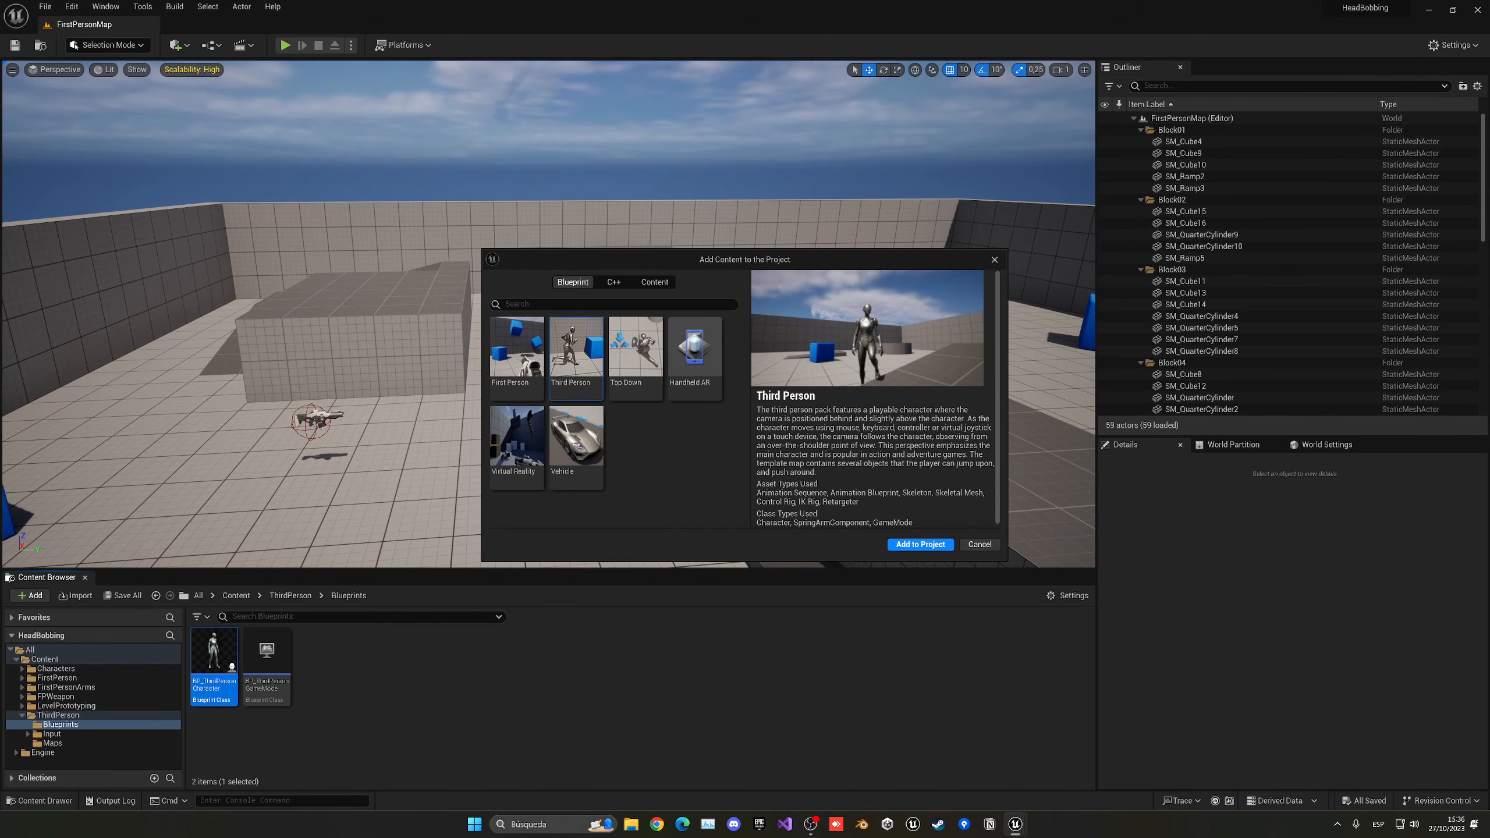
pyautogui.click(994, 259)
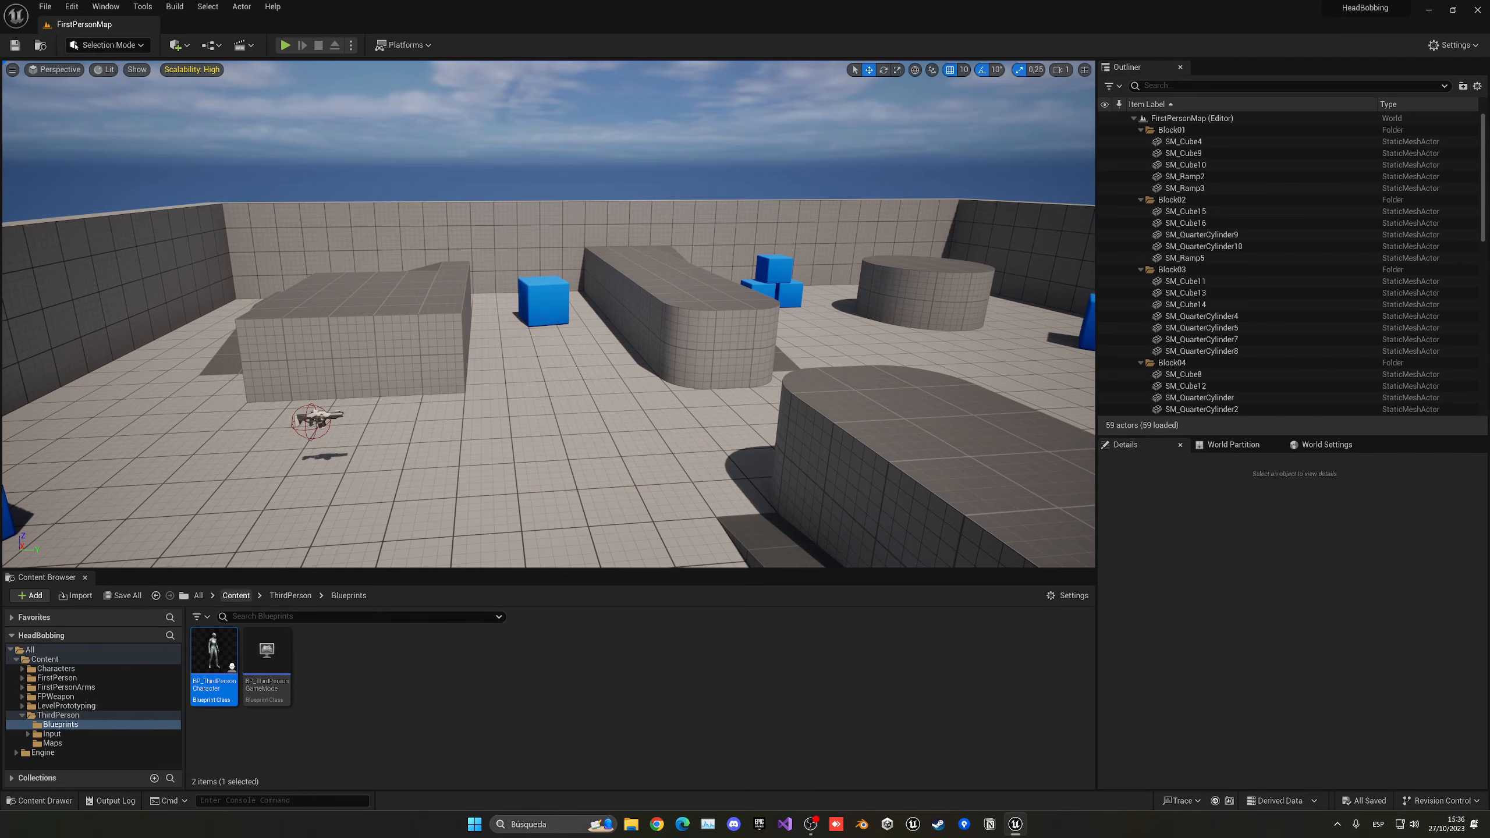
# - Delete the ThirdPerson folder from the project's Content folder
pyautogui.click(236, 595)
pyautogui.click(489, 666)
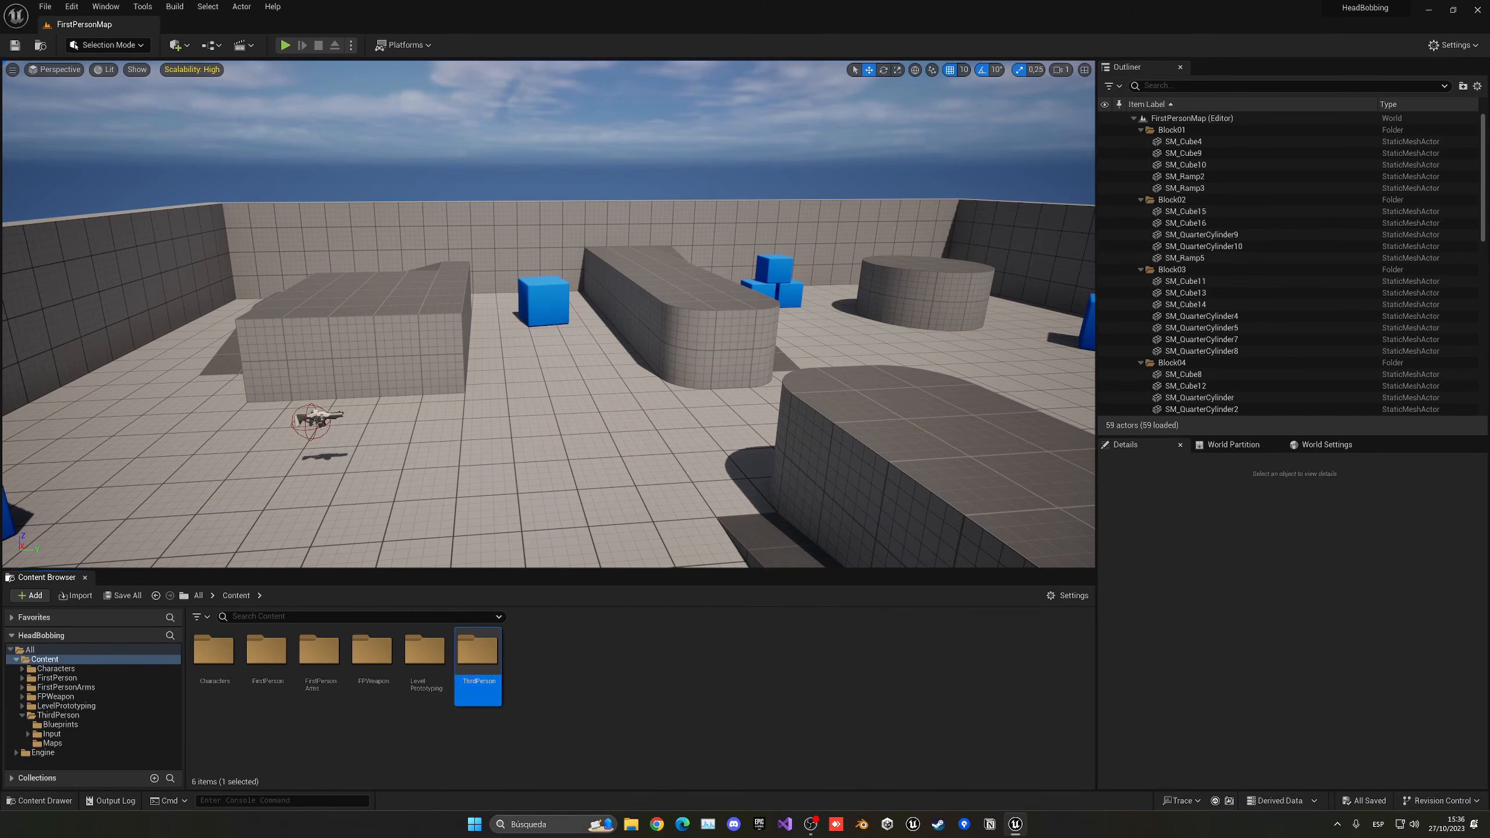
pyautogui.press('Delete')
pyautogui.click(603, 699)
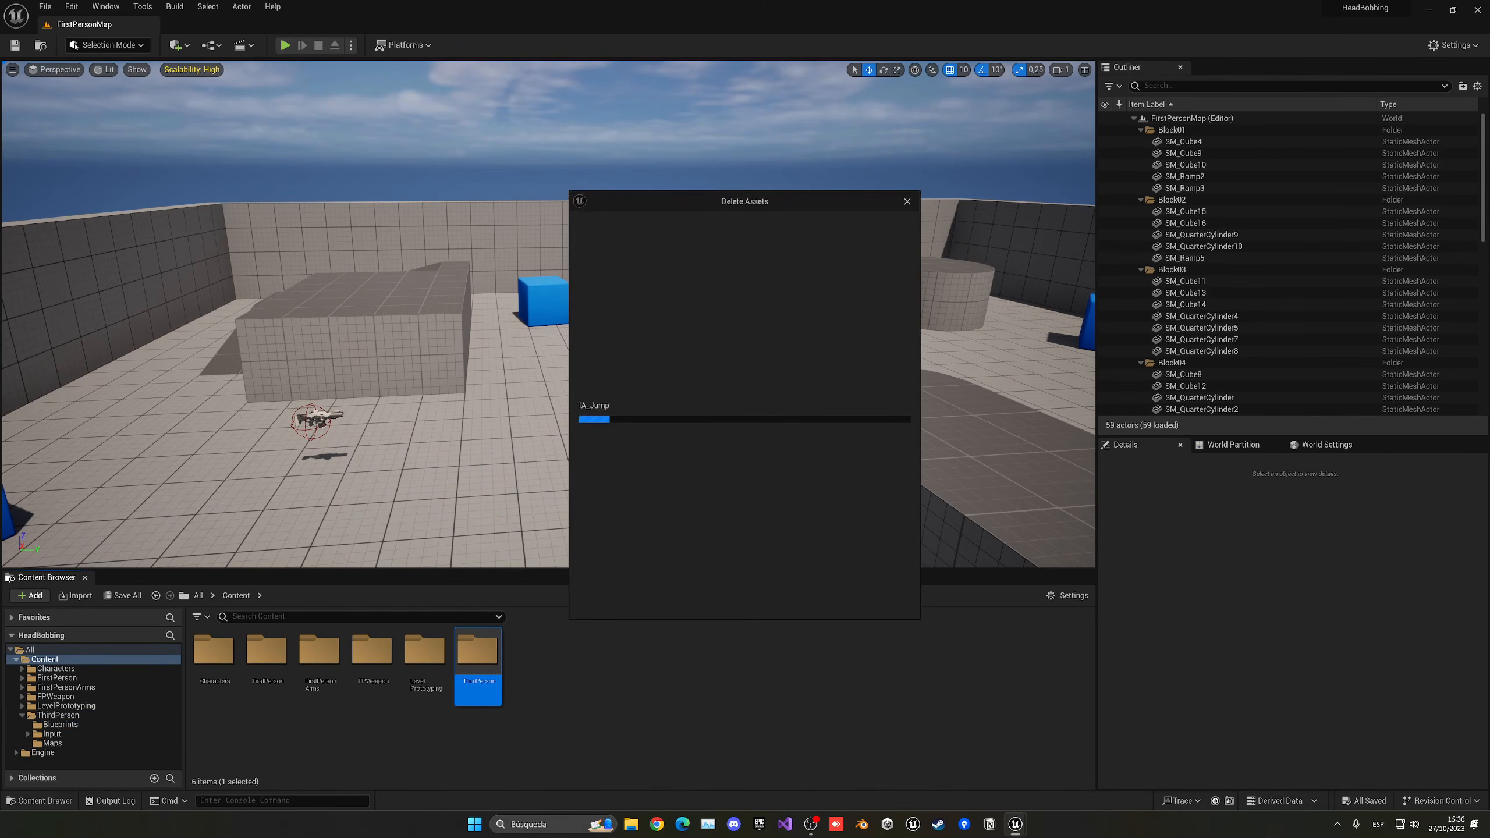
pyautogui.click(697, 599)
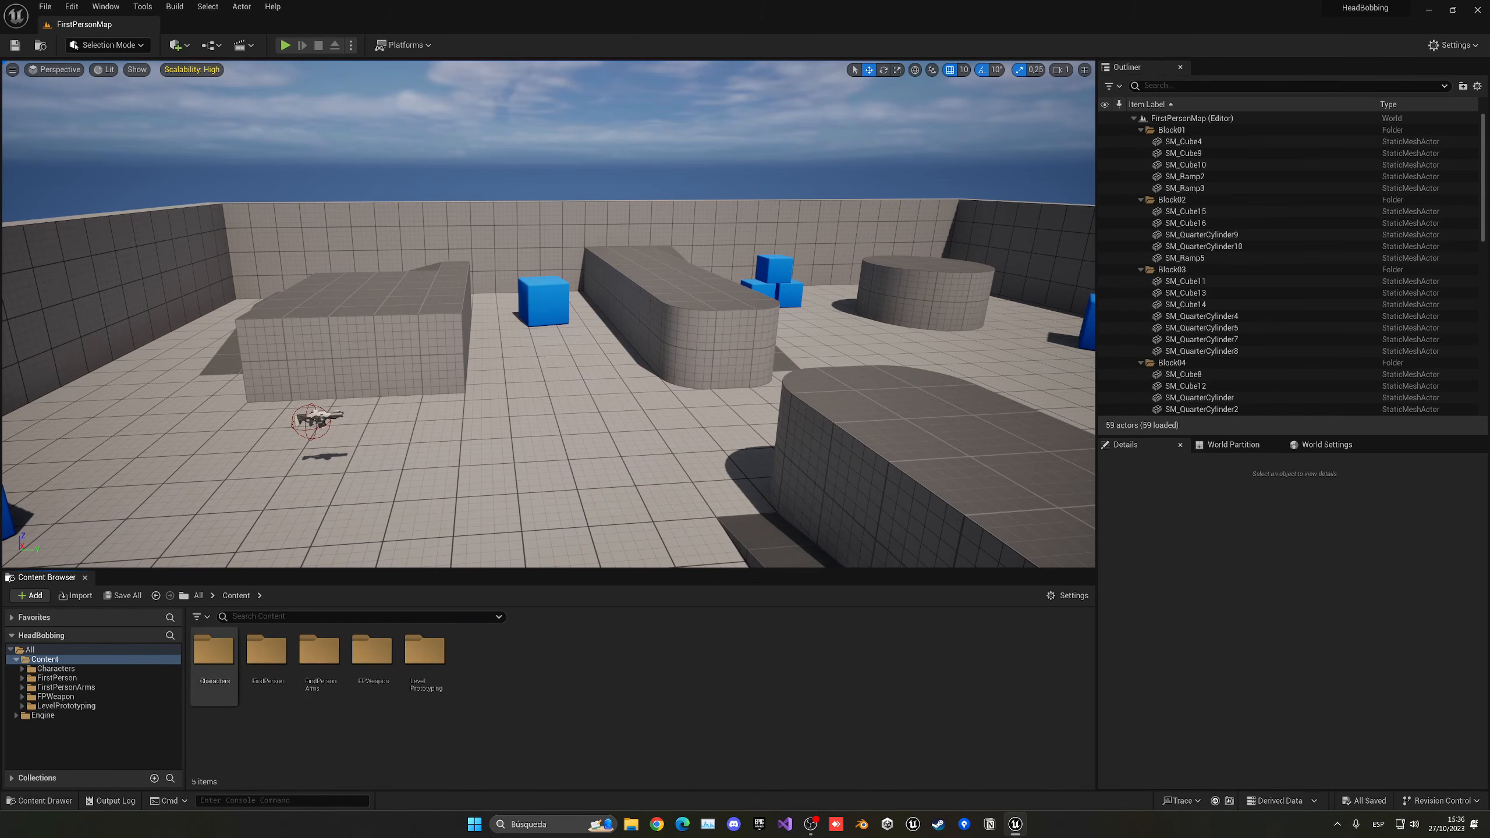
# - Preview the MM_Walk_Fwd animation from Characters/Mannequins/Animations/Manny and close its editor
pyautogui.doubleClick(223, 669)
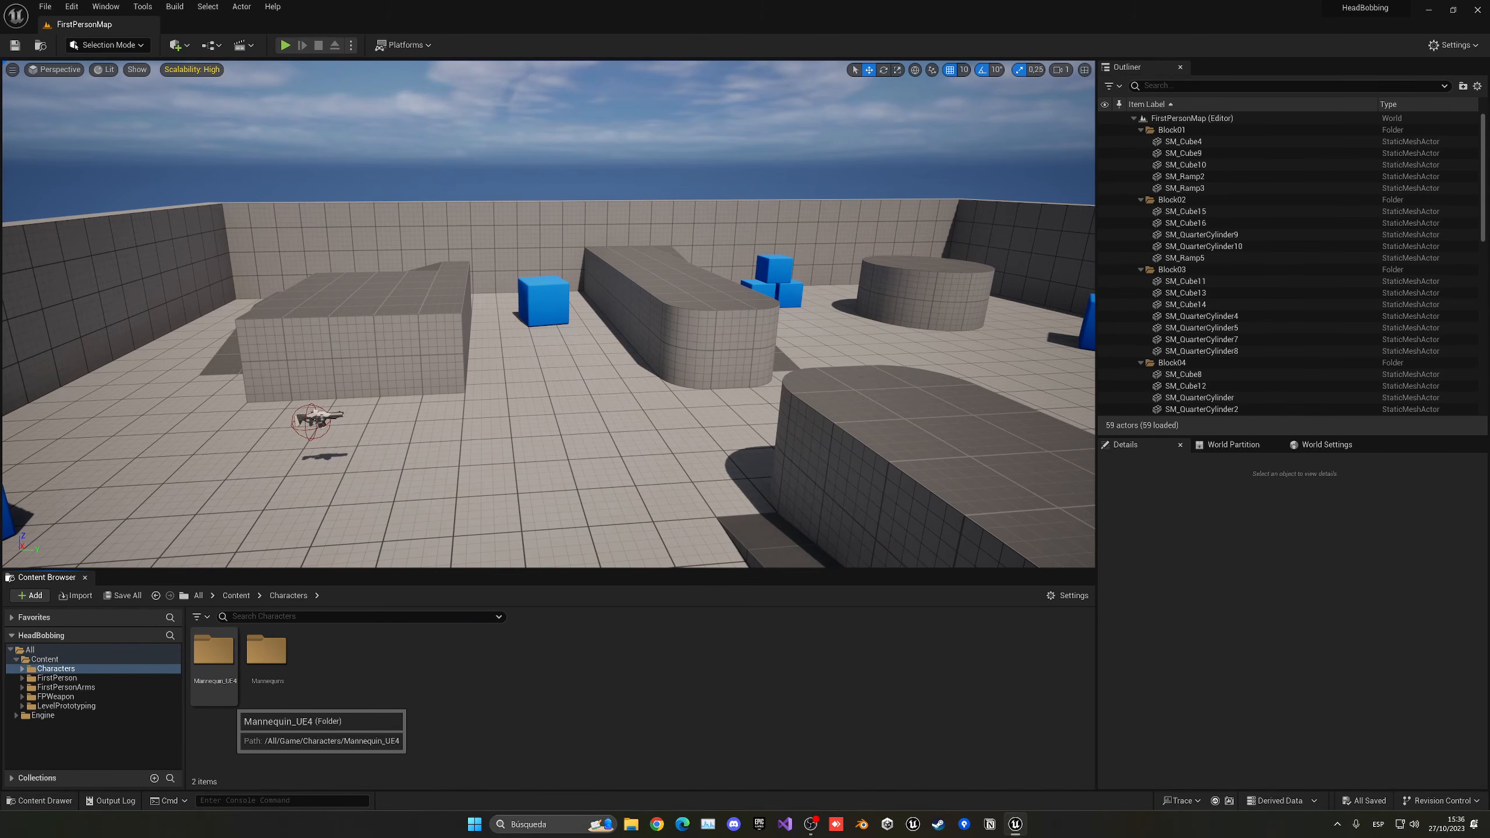
pyautogui.doubleClick(267, 653)
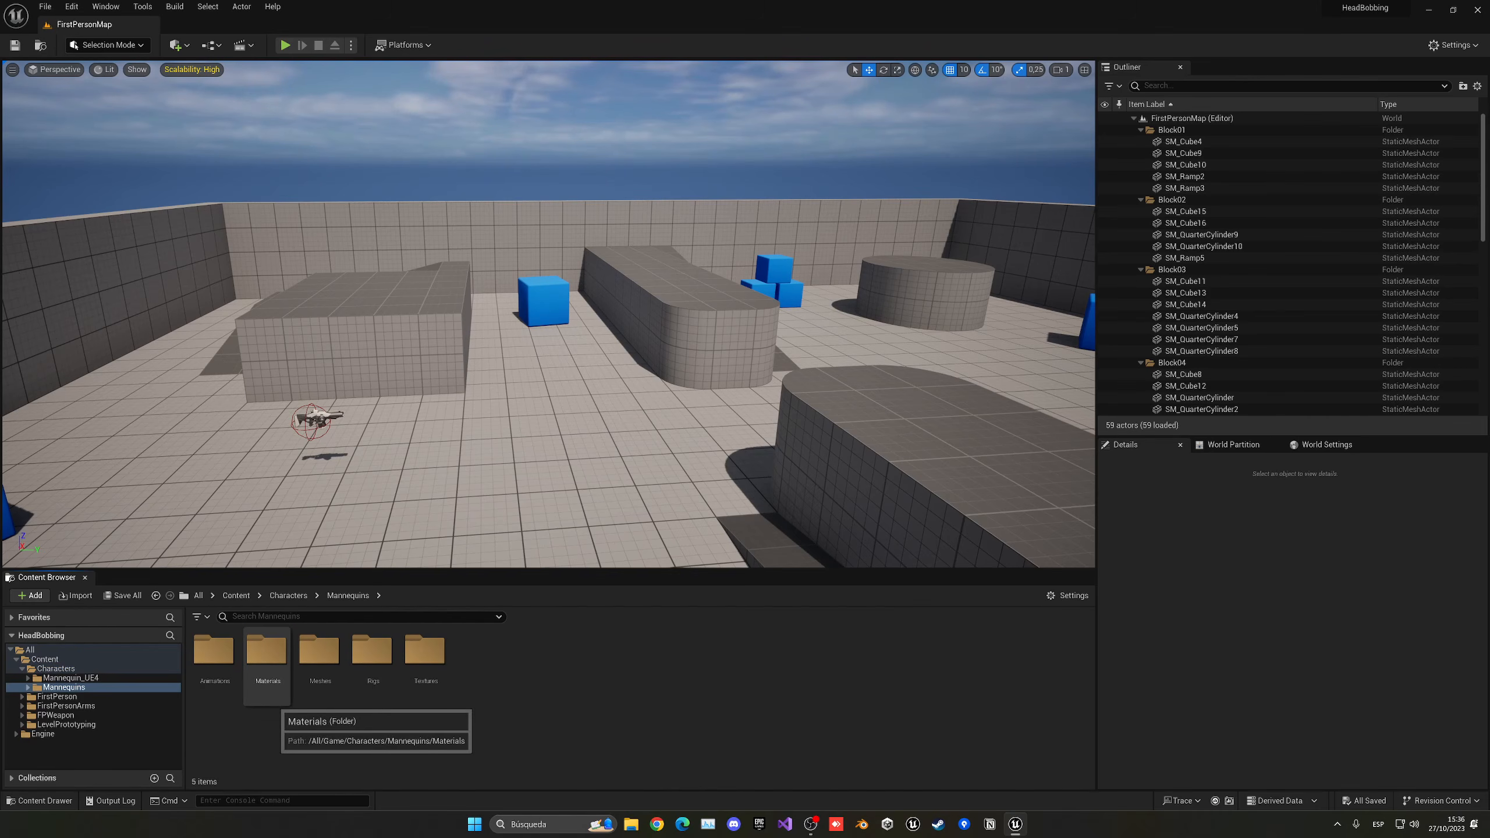
pyautogui.doubleClick(214, 652)
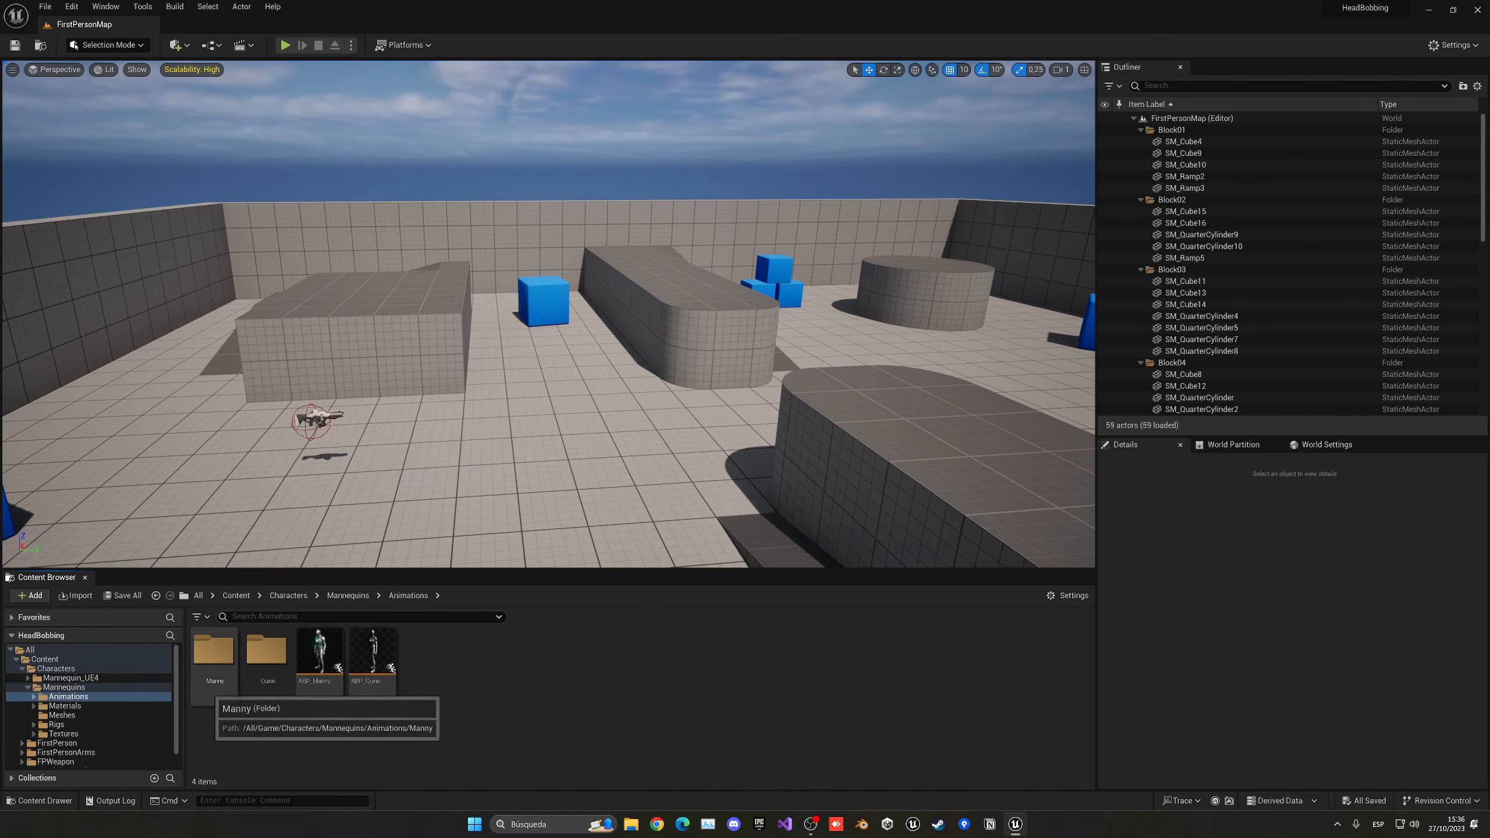
pyautogui.doubleClick(214, 651)
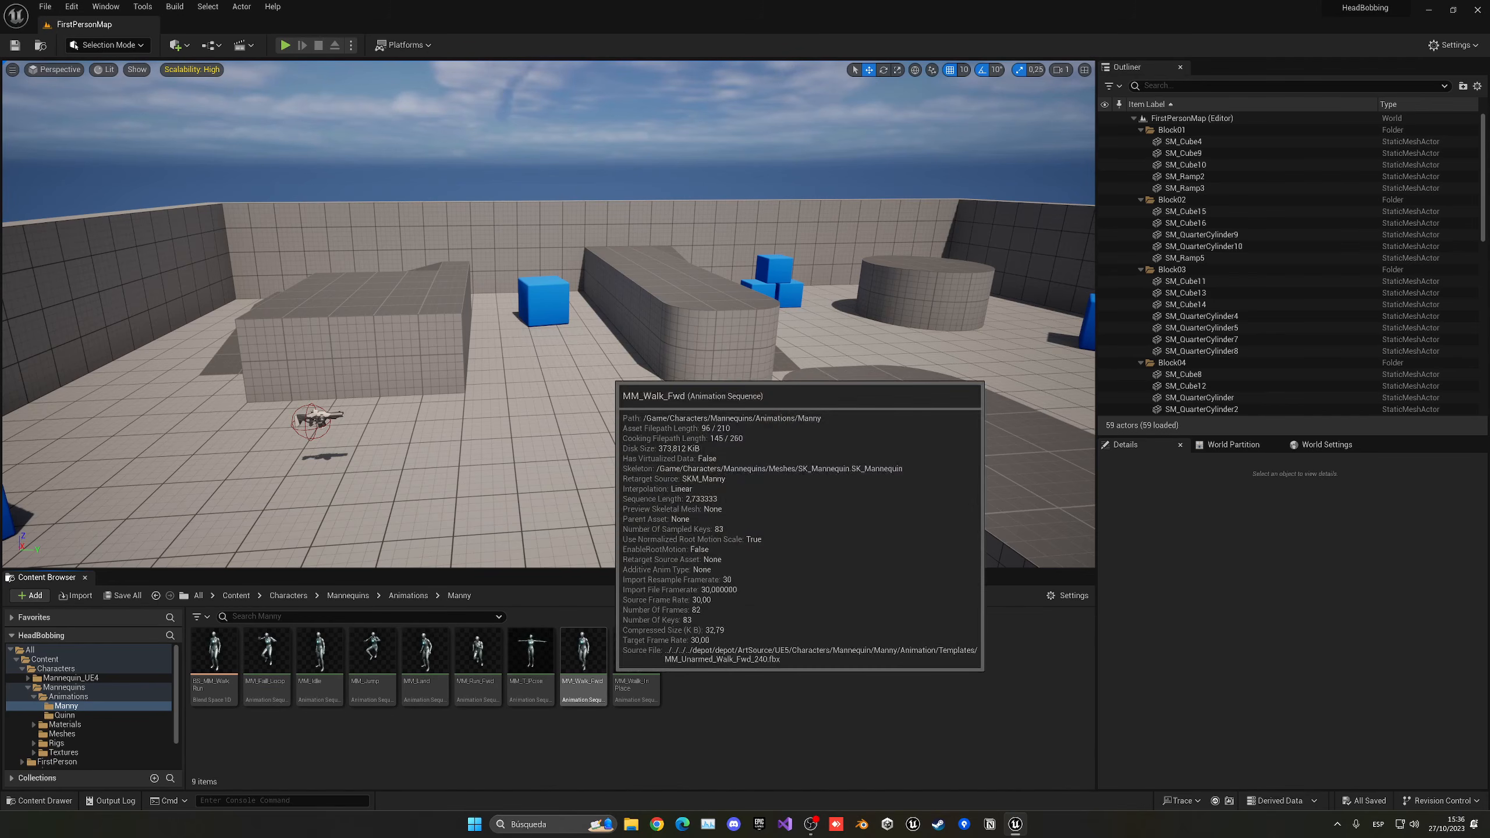
pyautogui.click(582, 651)
pyautogui.doubleClick(583, 651)
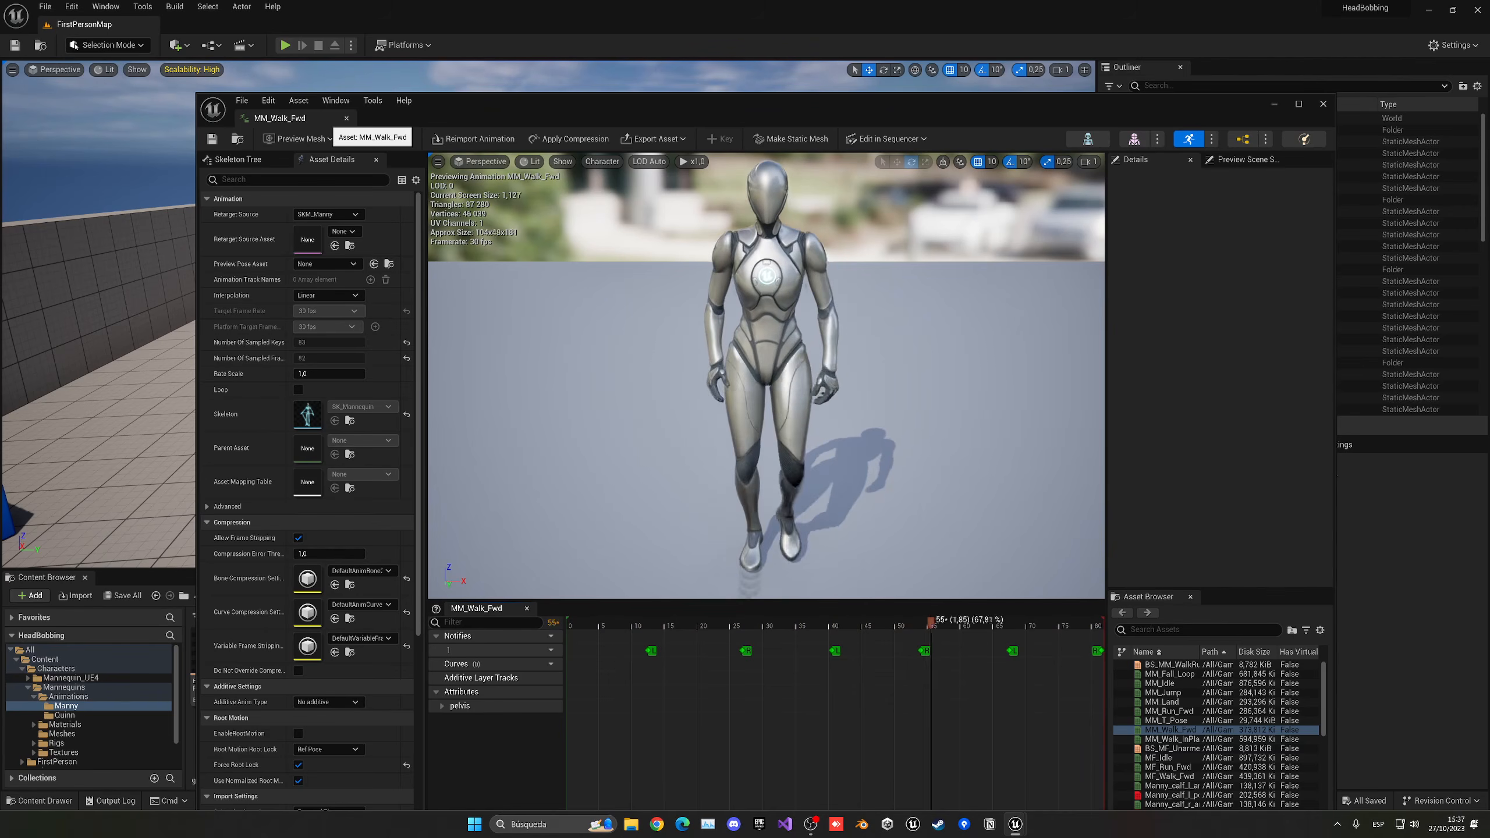
pyautogui.click(346, 118)
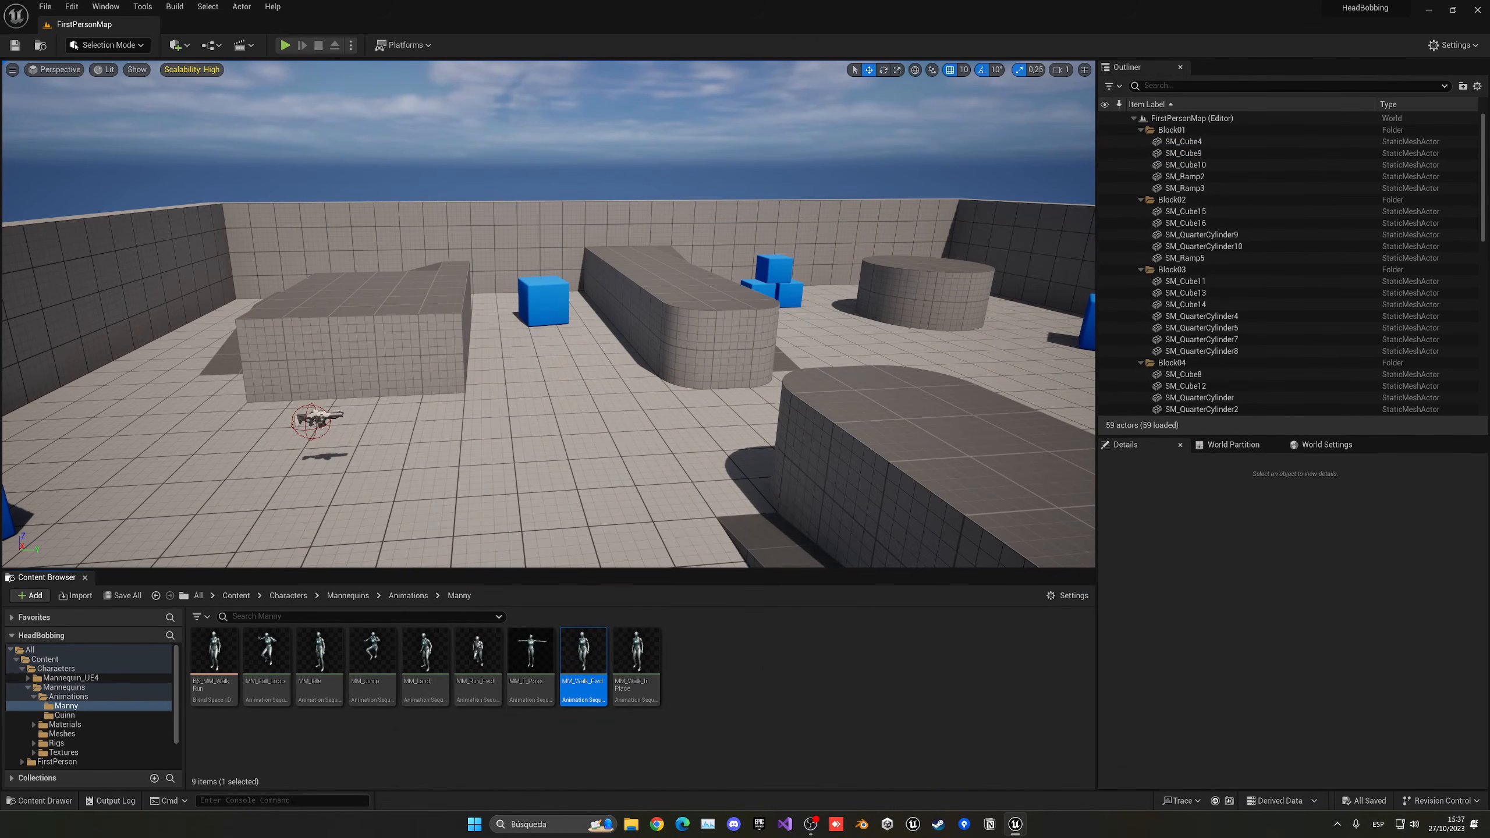
# - Open the BP_FirstPersonCharacter blueprint from FirstPerson/Blueprints and show its component viewport
pyautogui.click(236, 595)
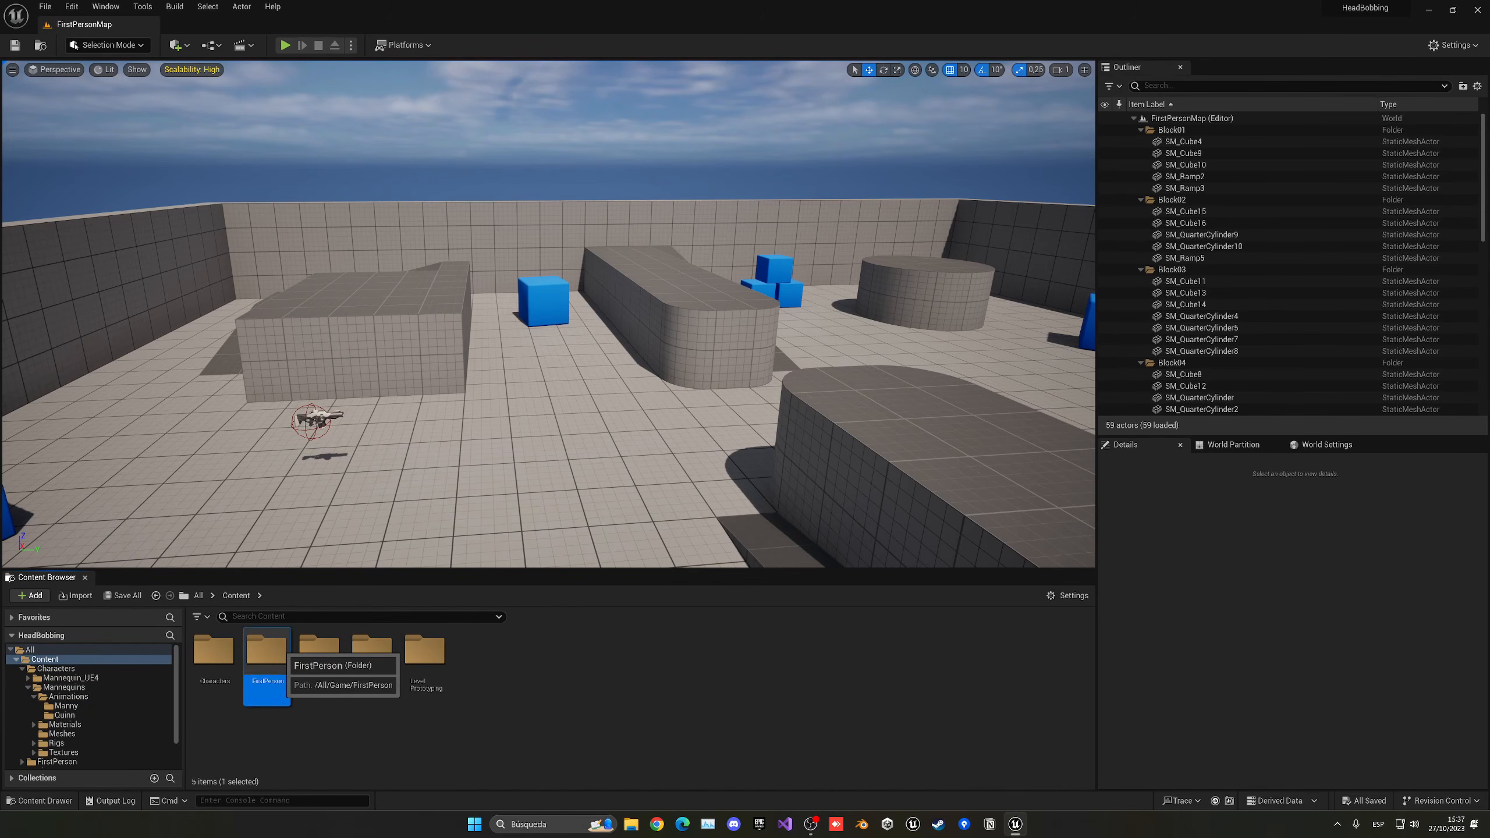
pyautogui.doubleClick(267, 649)
pyautogui.doubleClick(214, 649)
pyautogui.click(230, 658)
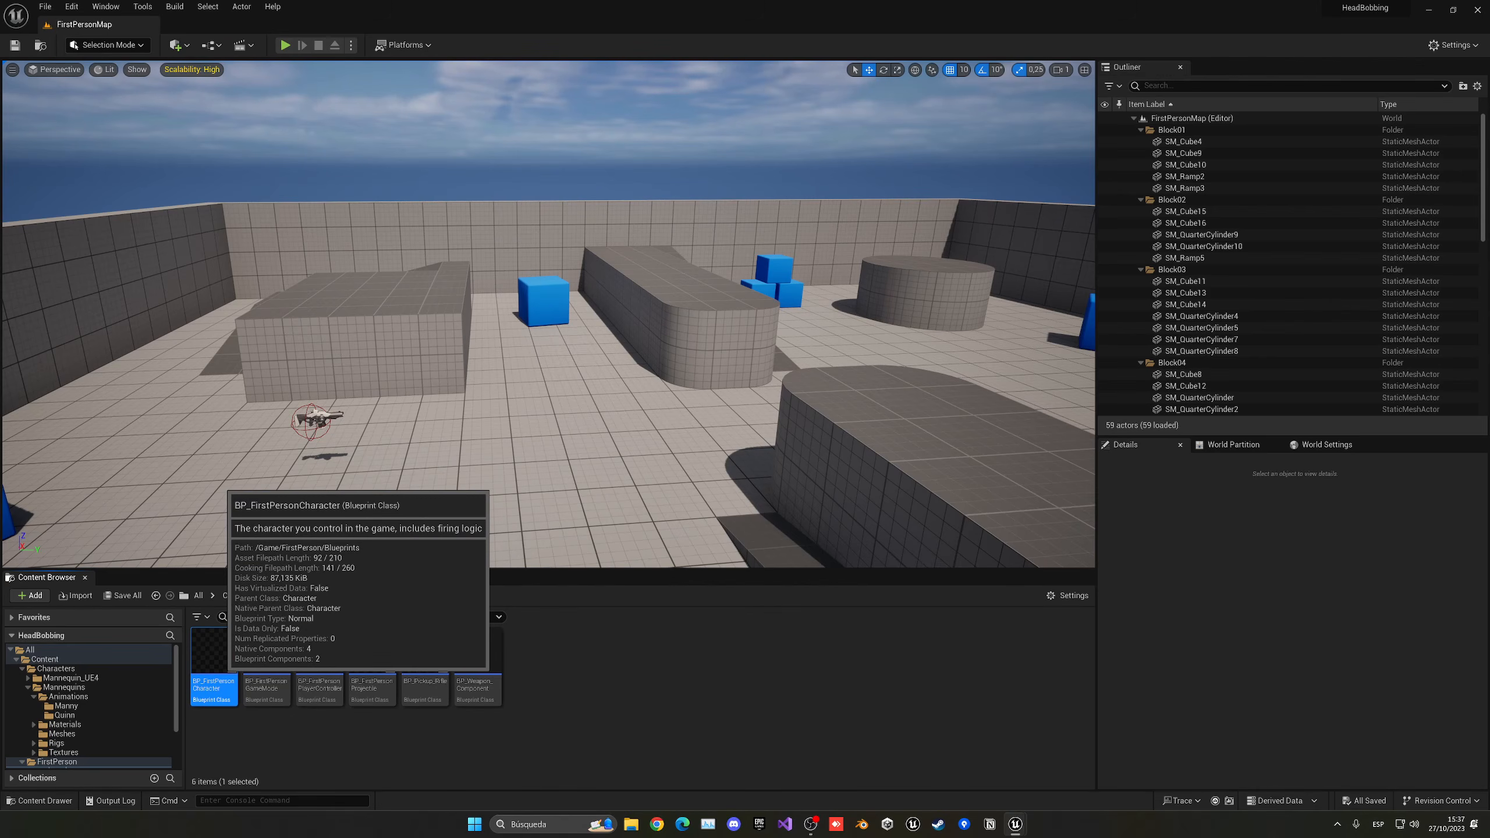
pyautogui.doubleClick(214, 669)
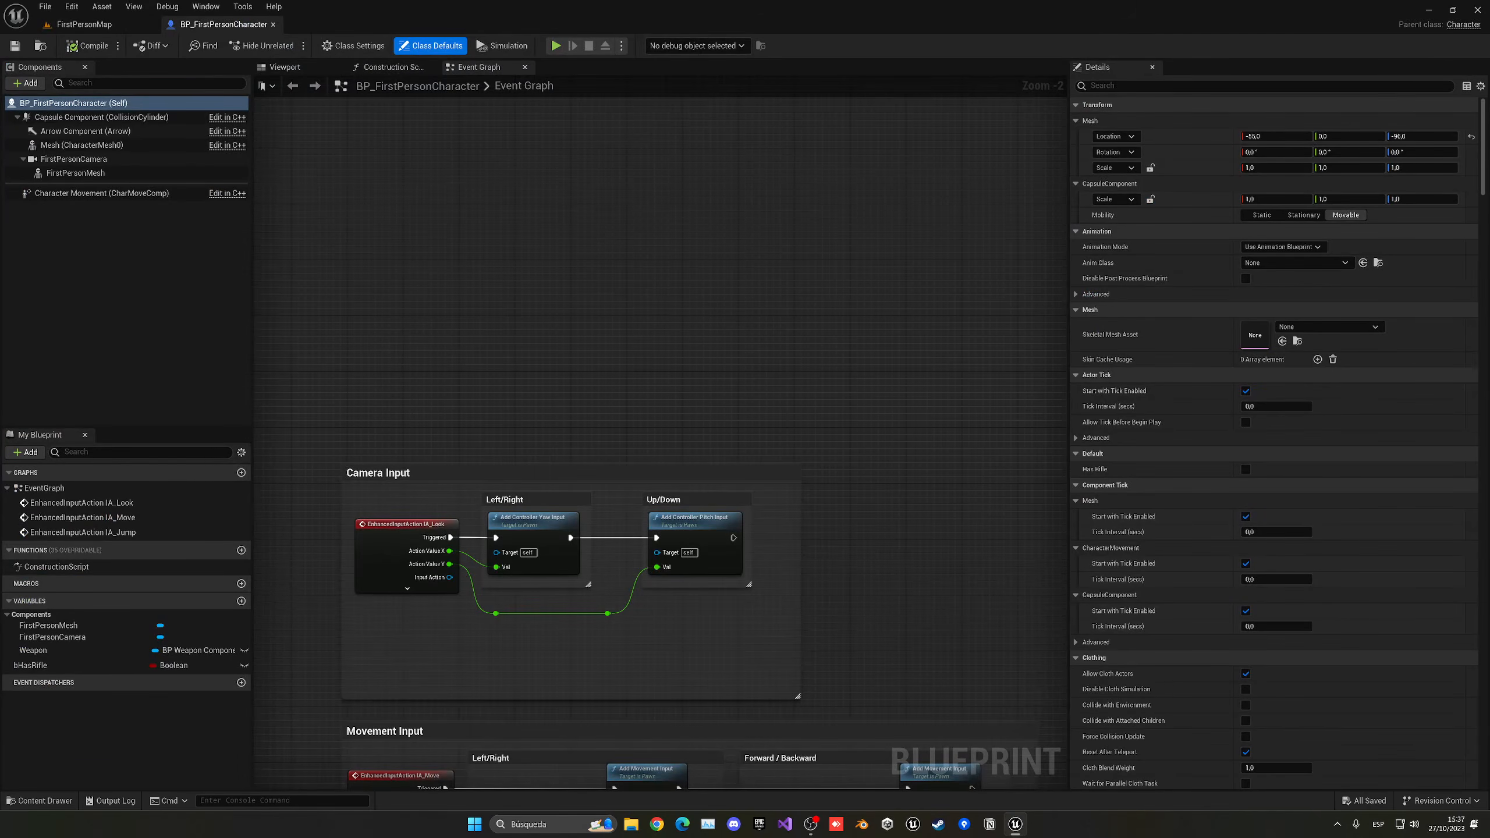
pyautogui.click(293, 67)
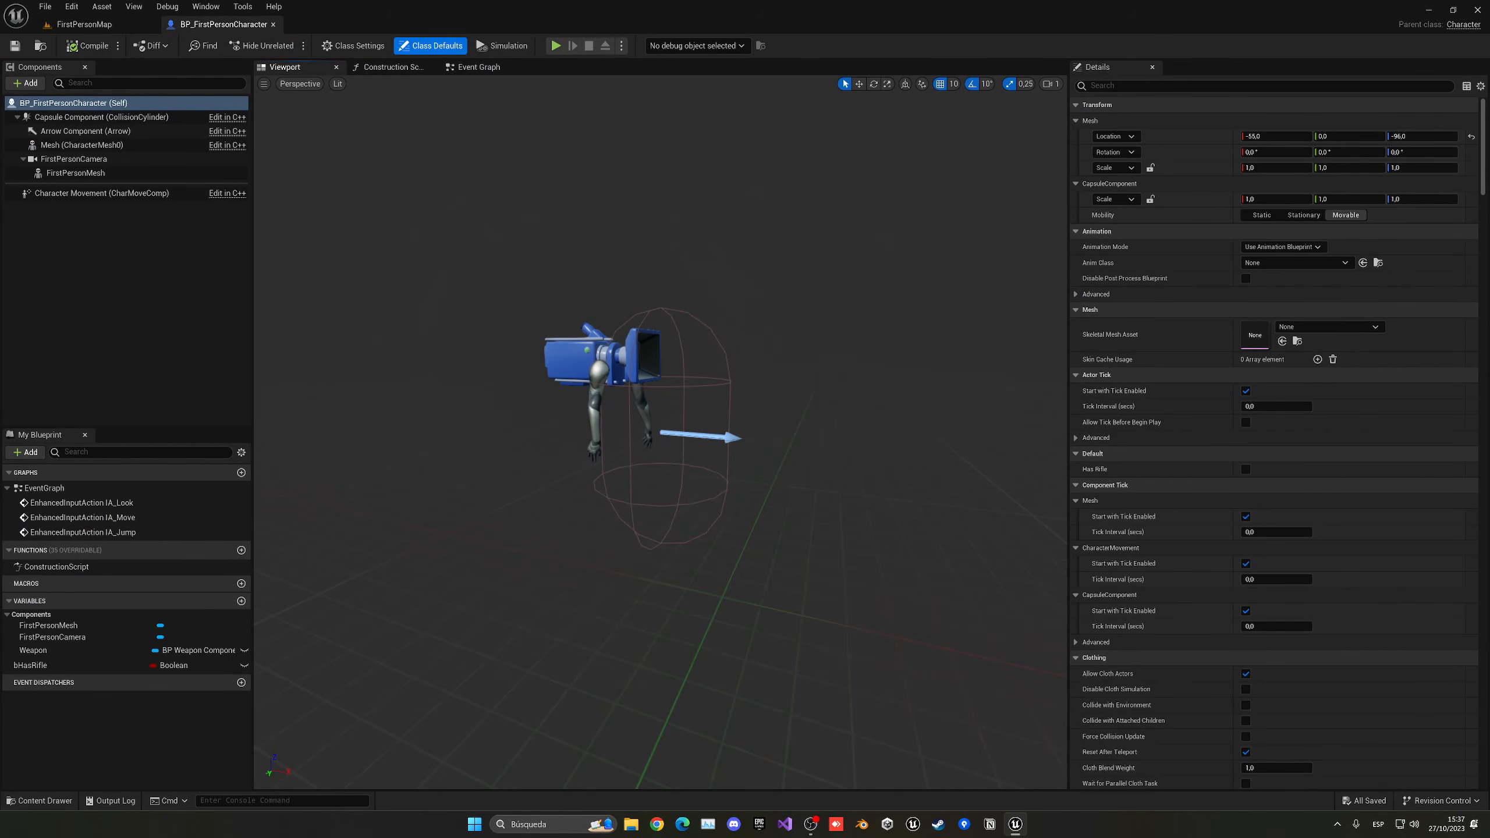
pyautogui.click(111, 158)
pyautogui.click(110, 118)
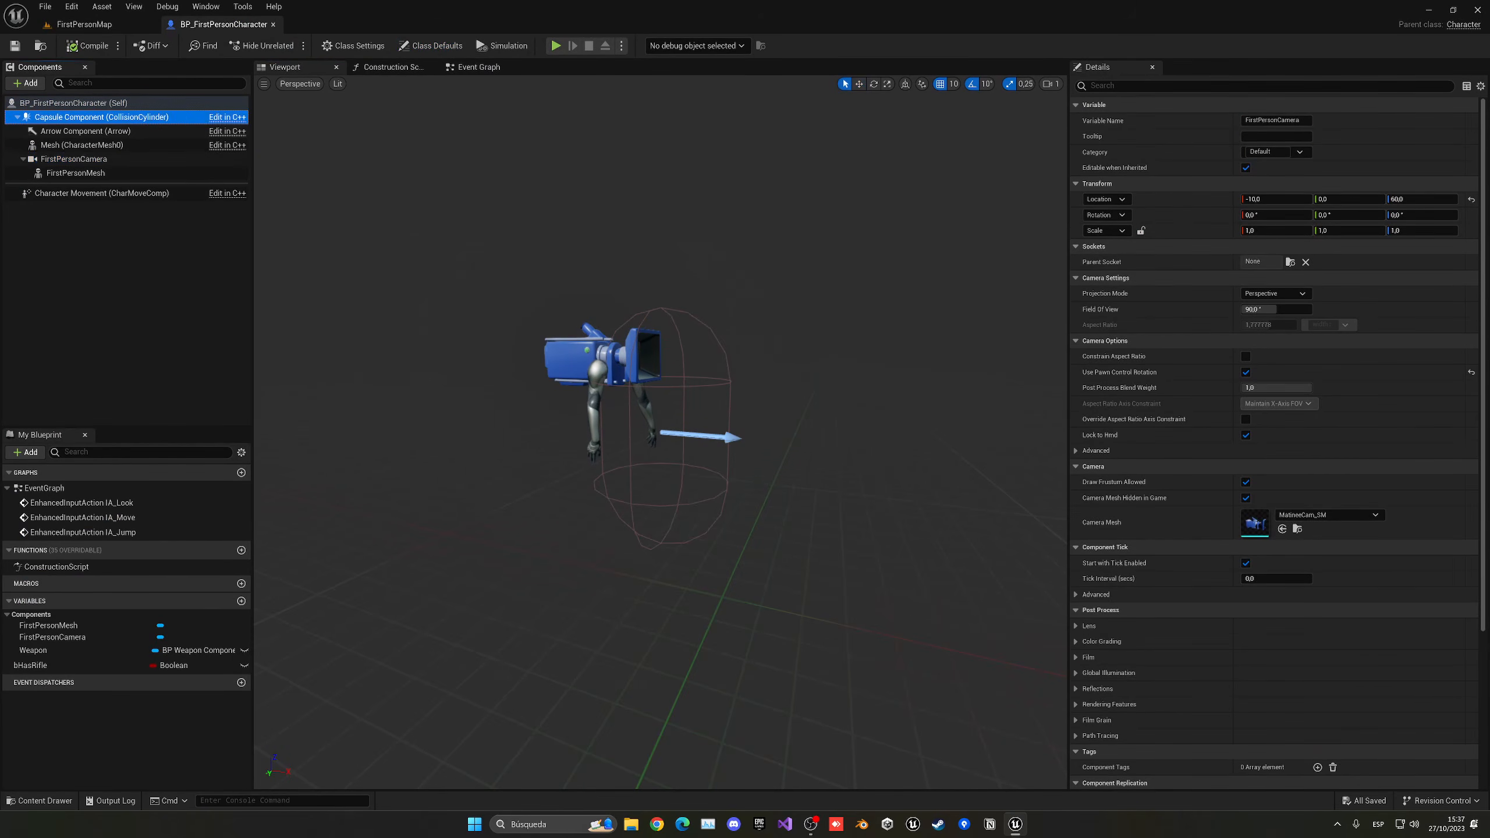
pyautogui.click(73, 159)
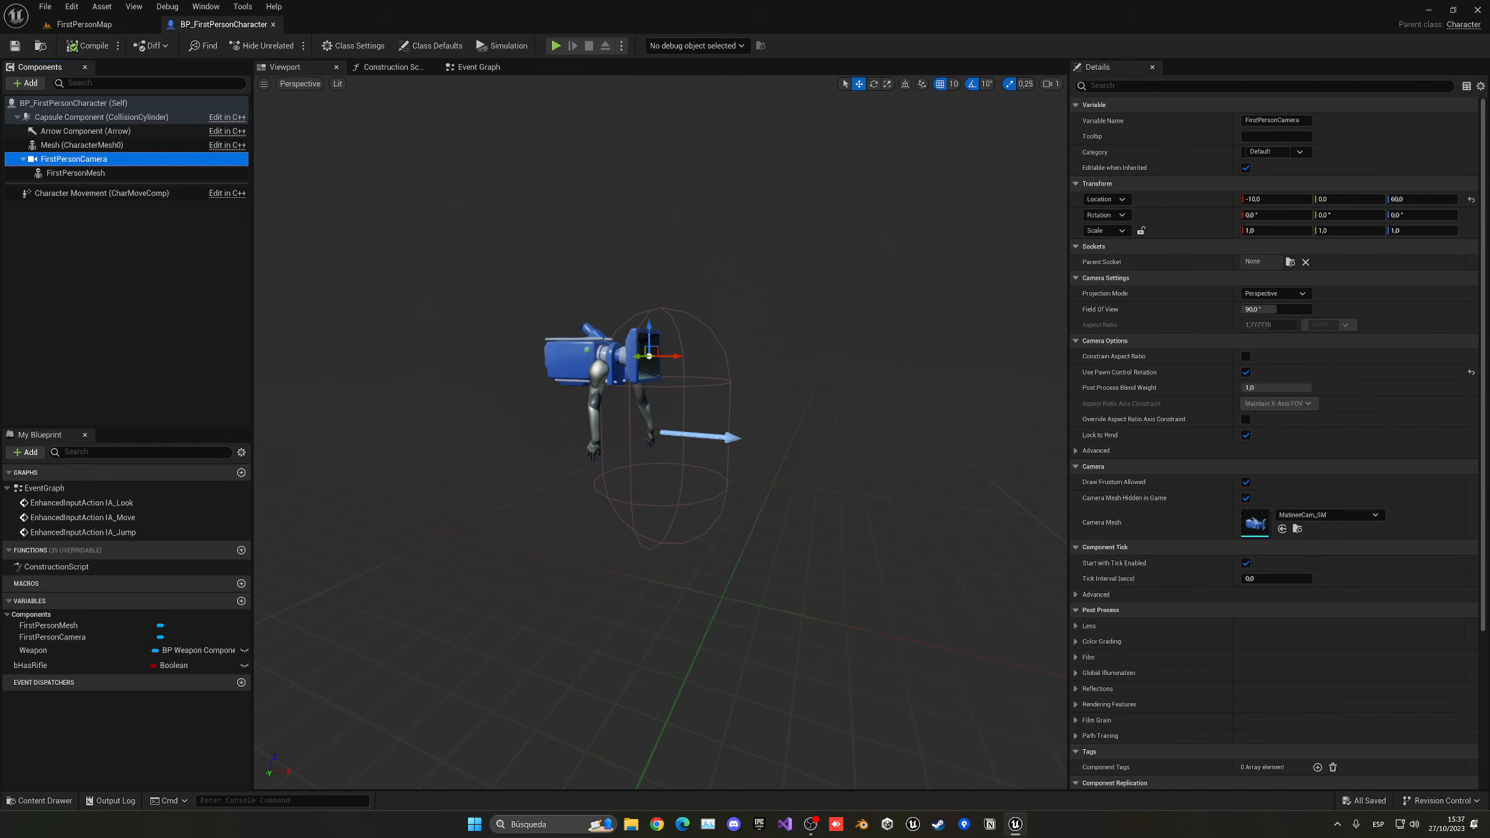
pyautogui.click(91, 145)
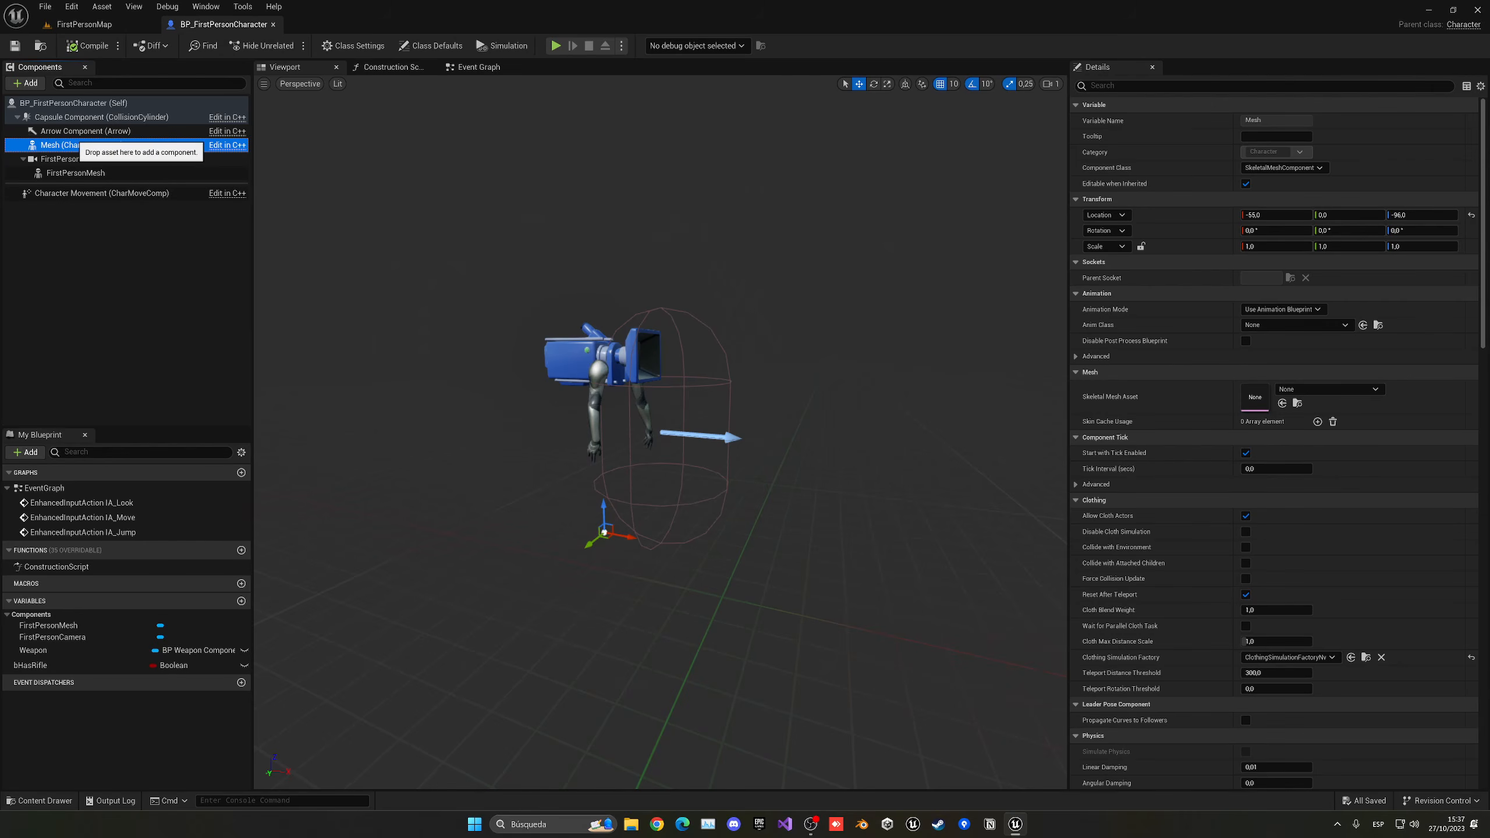
pyautogui.click(102, 117)
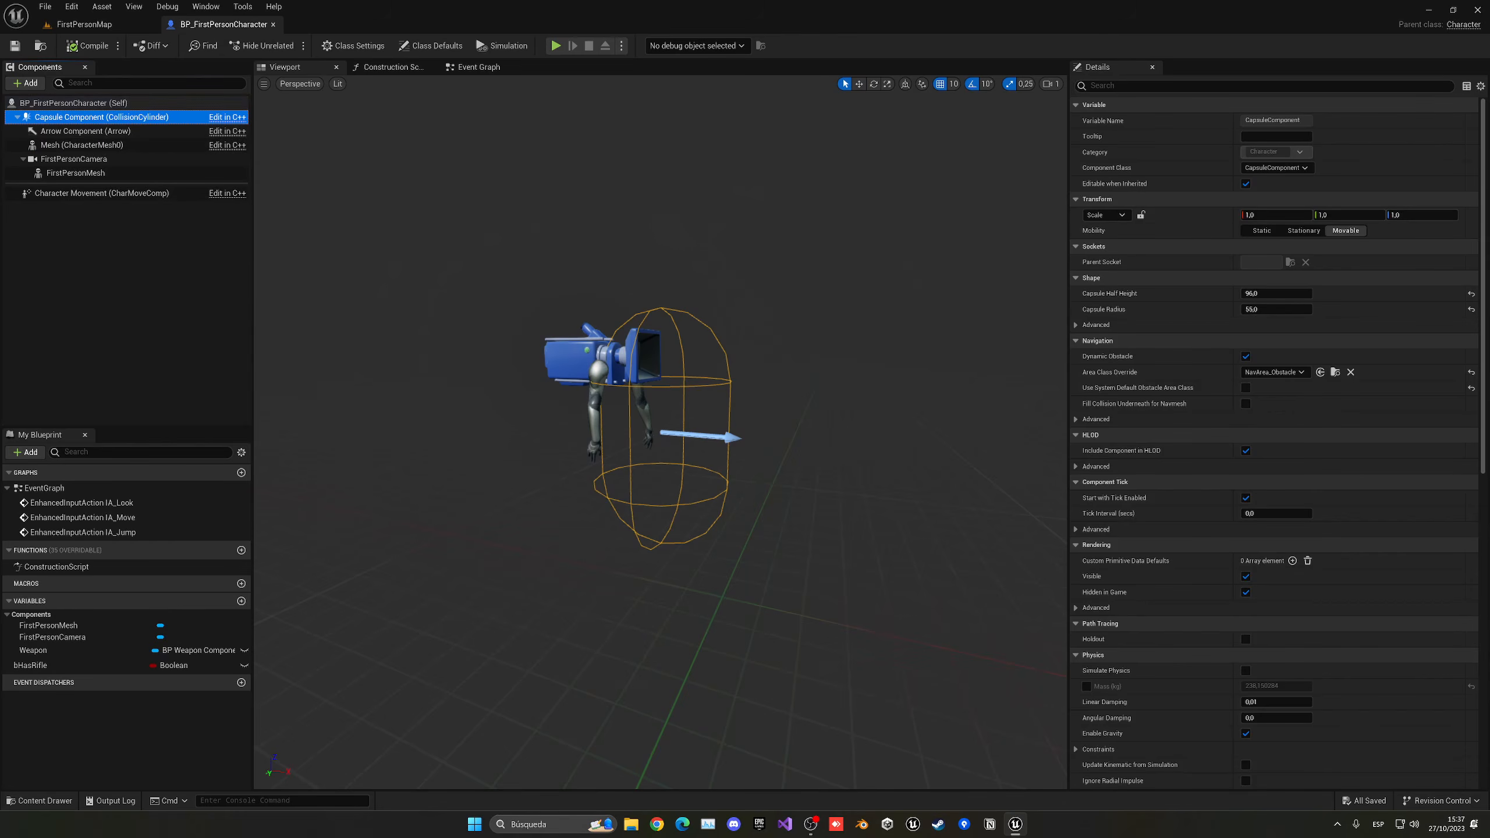
pyautogui.click(25, 82)
pyautogui.click(108, 114)
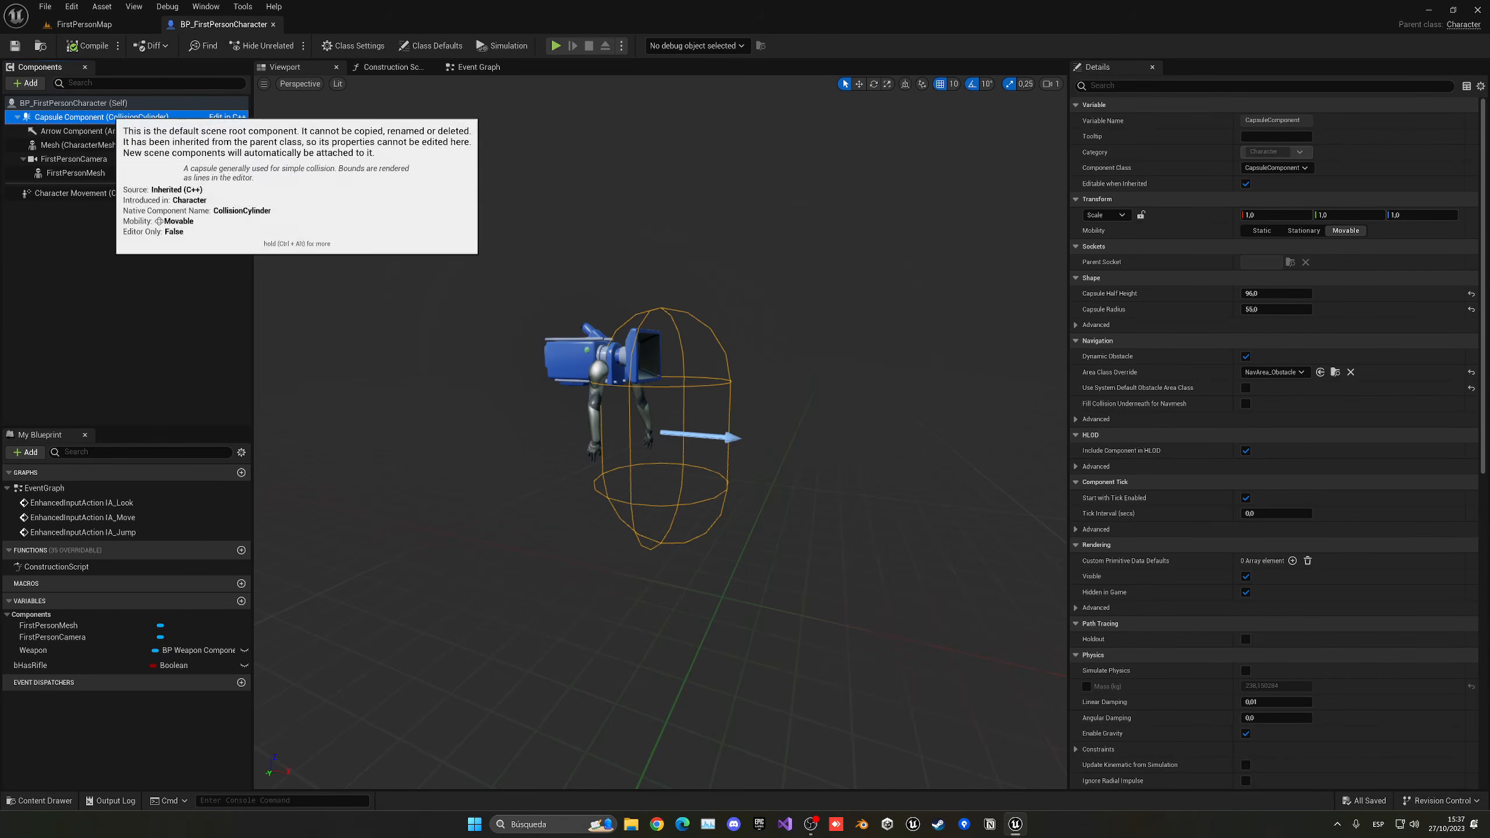
pyautogui.click(25, 83)
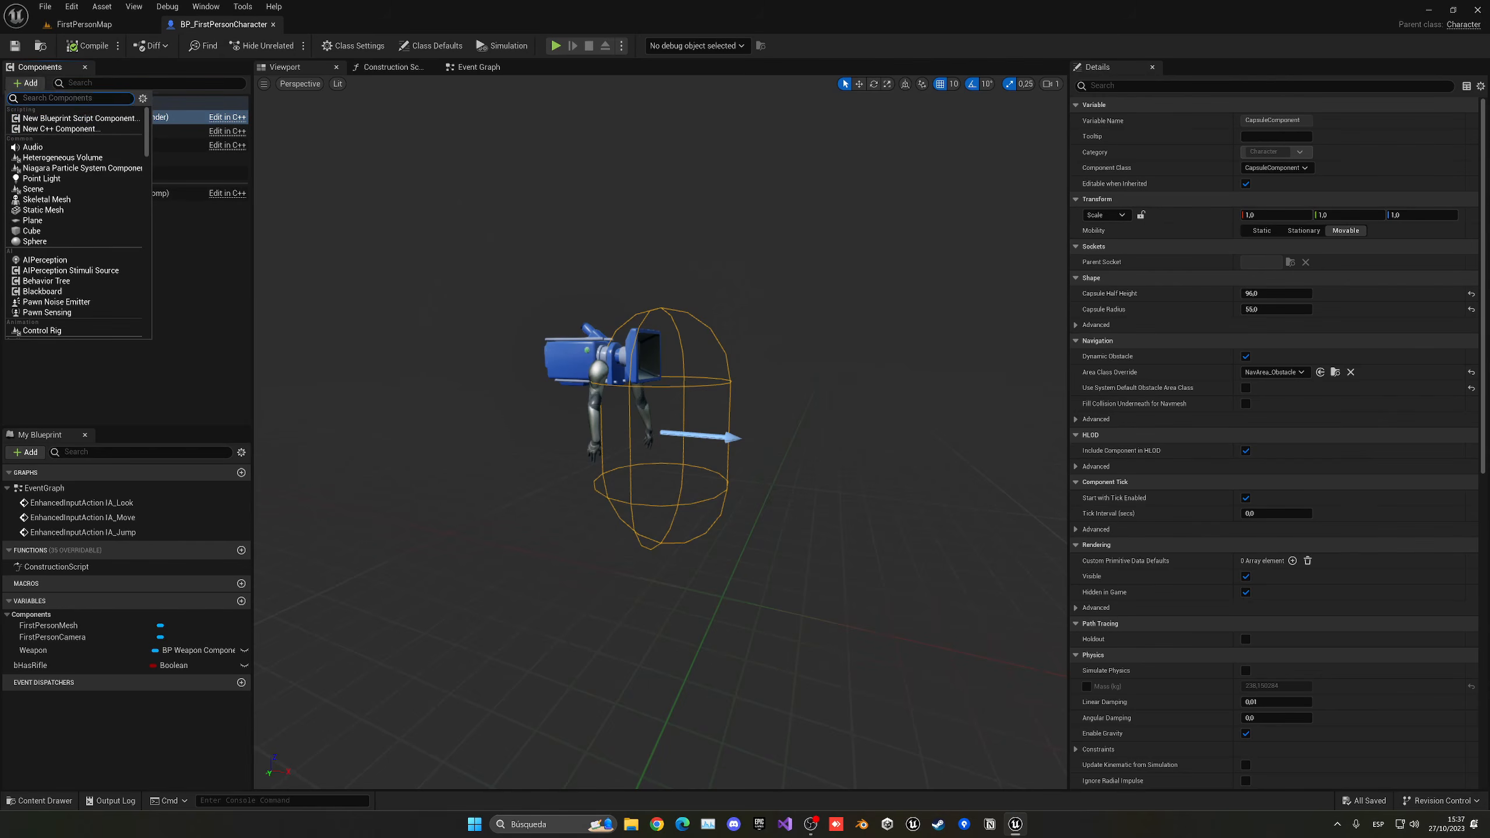
pyautogui.click(46, 199)
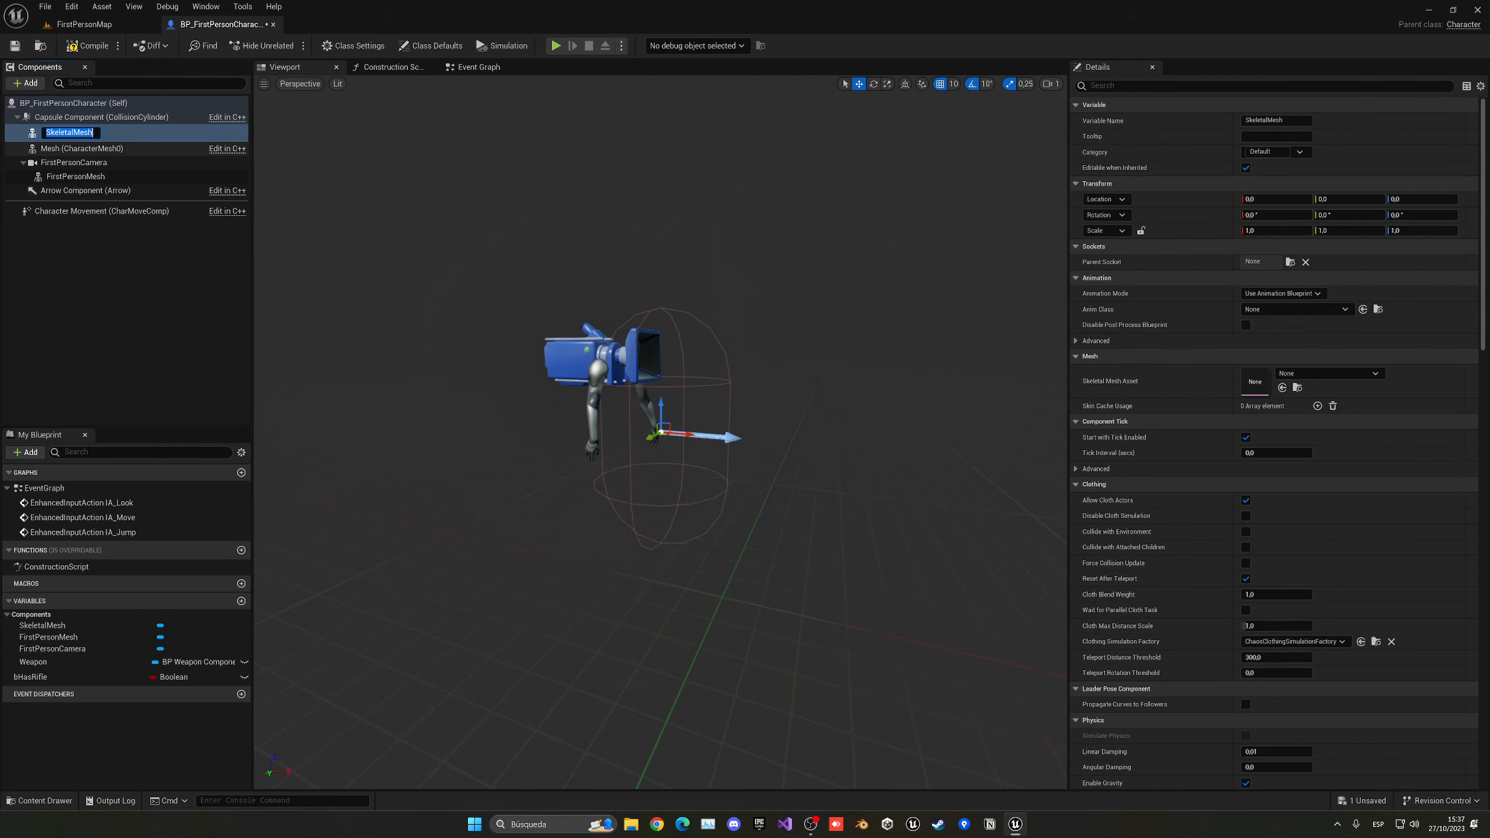
pyautogui.press('Delete')
# - Assign the SKM_Manny_Simple skeletal mesh asset to the character's inherited Mesh component
pyautogui.click(96, 144)
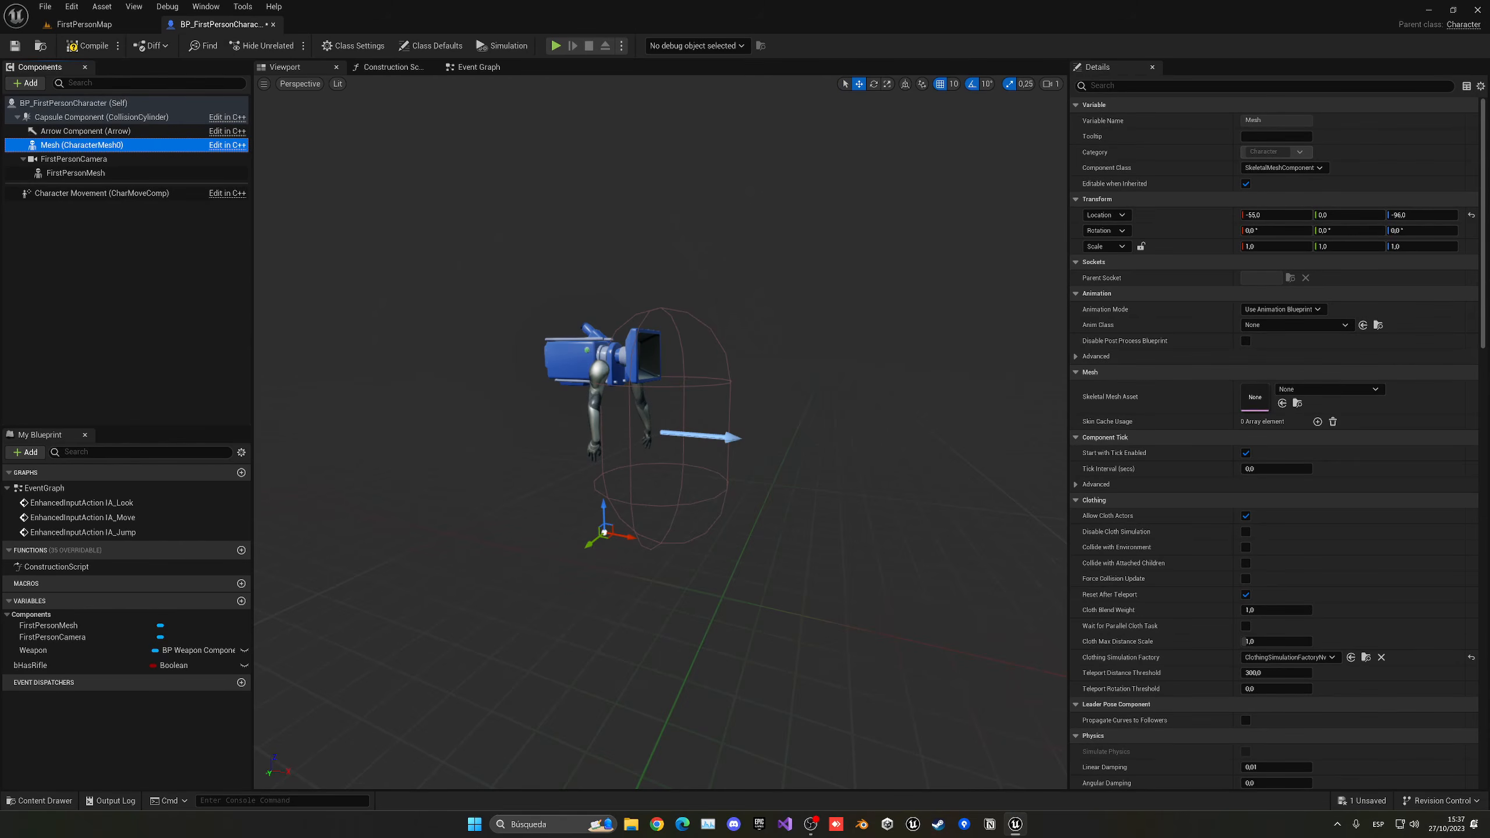
pyautogui.click(1314, 390)
pyautogui.write('manny')
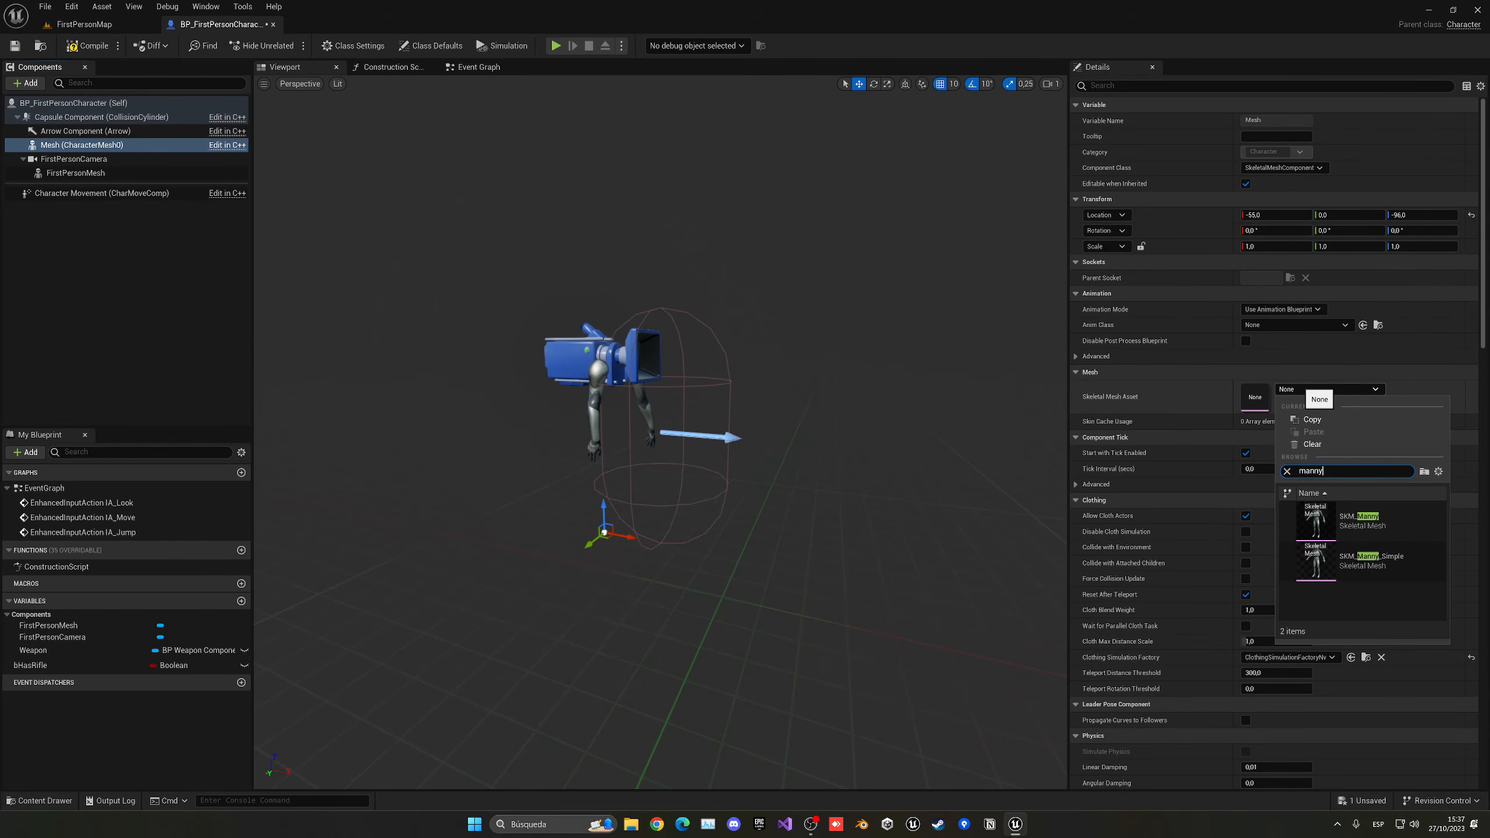
pyautogui.click(1367, 561)
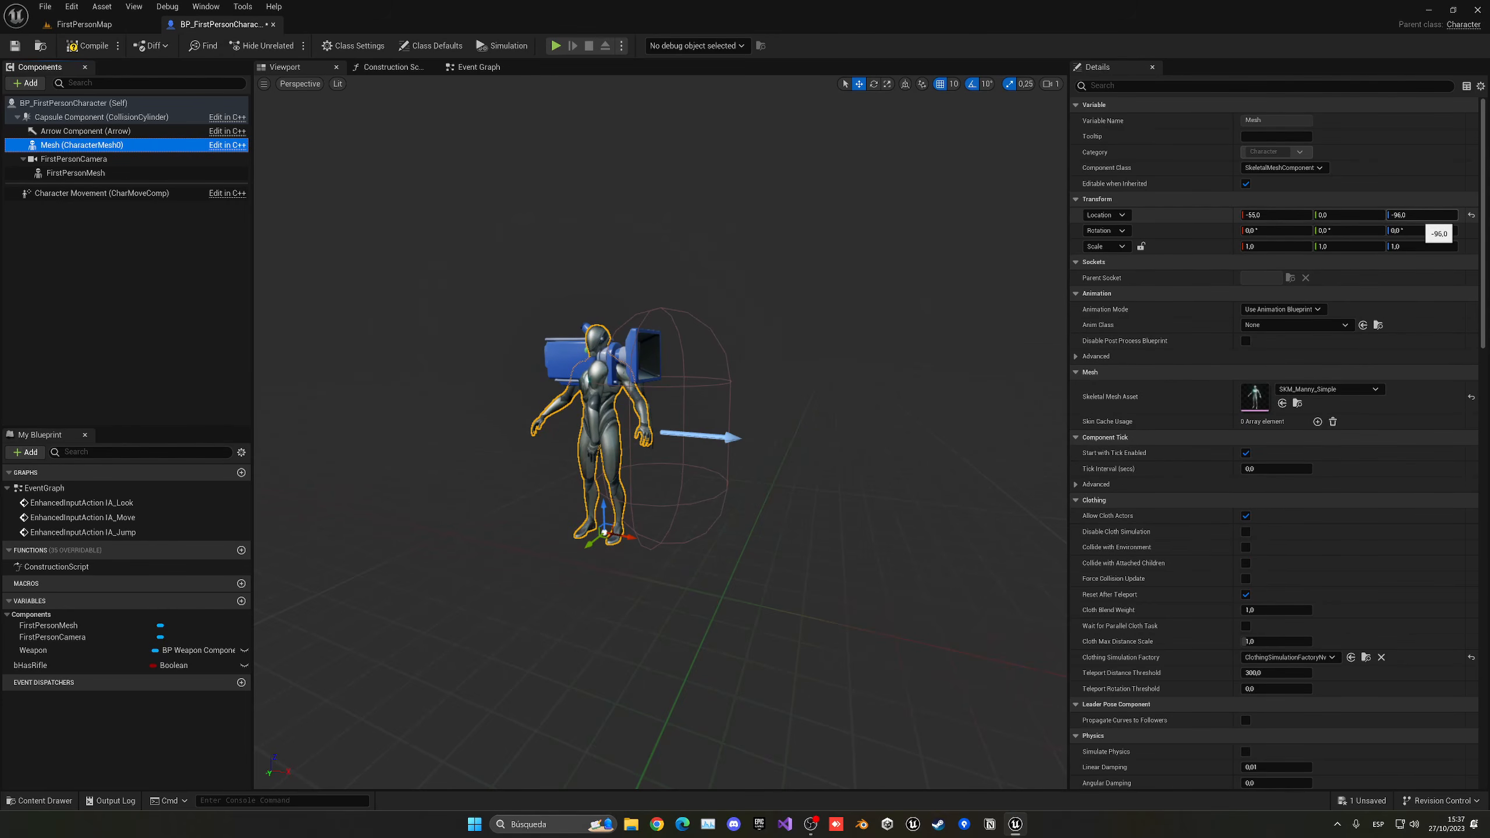
# - Set the Mesh component's Z location to -89 and its Z rotation to -90°, and compile the blueprint
pyautogui.click(1419, 215)
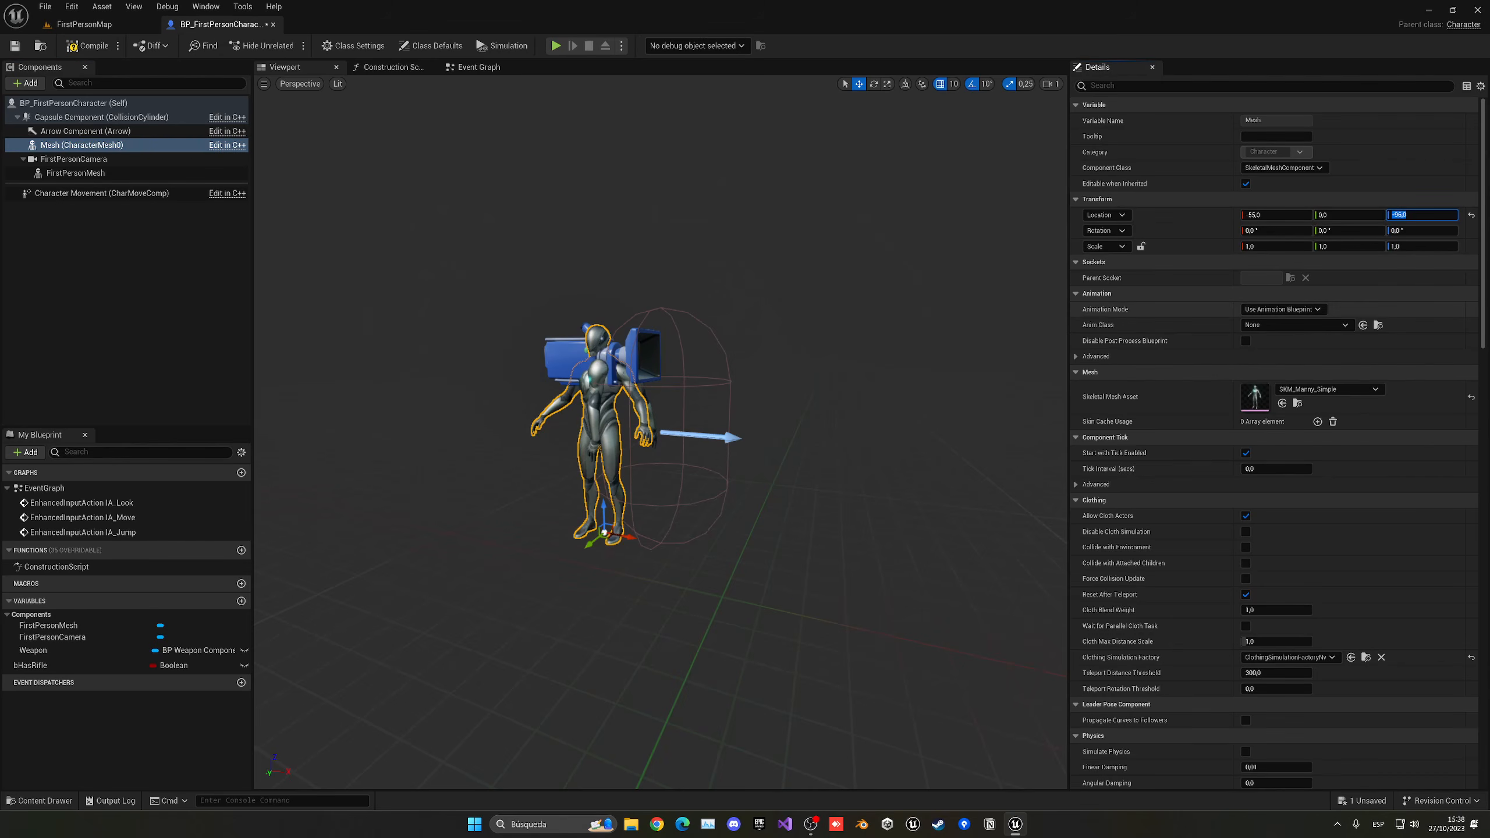
pyautogui.write('-89')
pyautogui.press('Return')
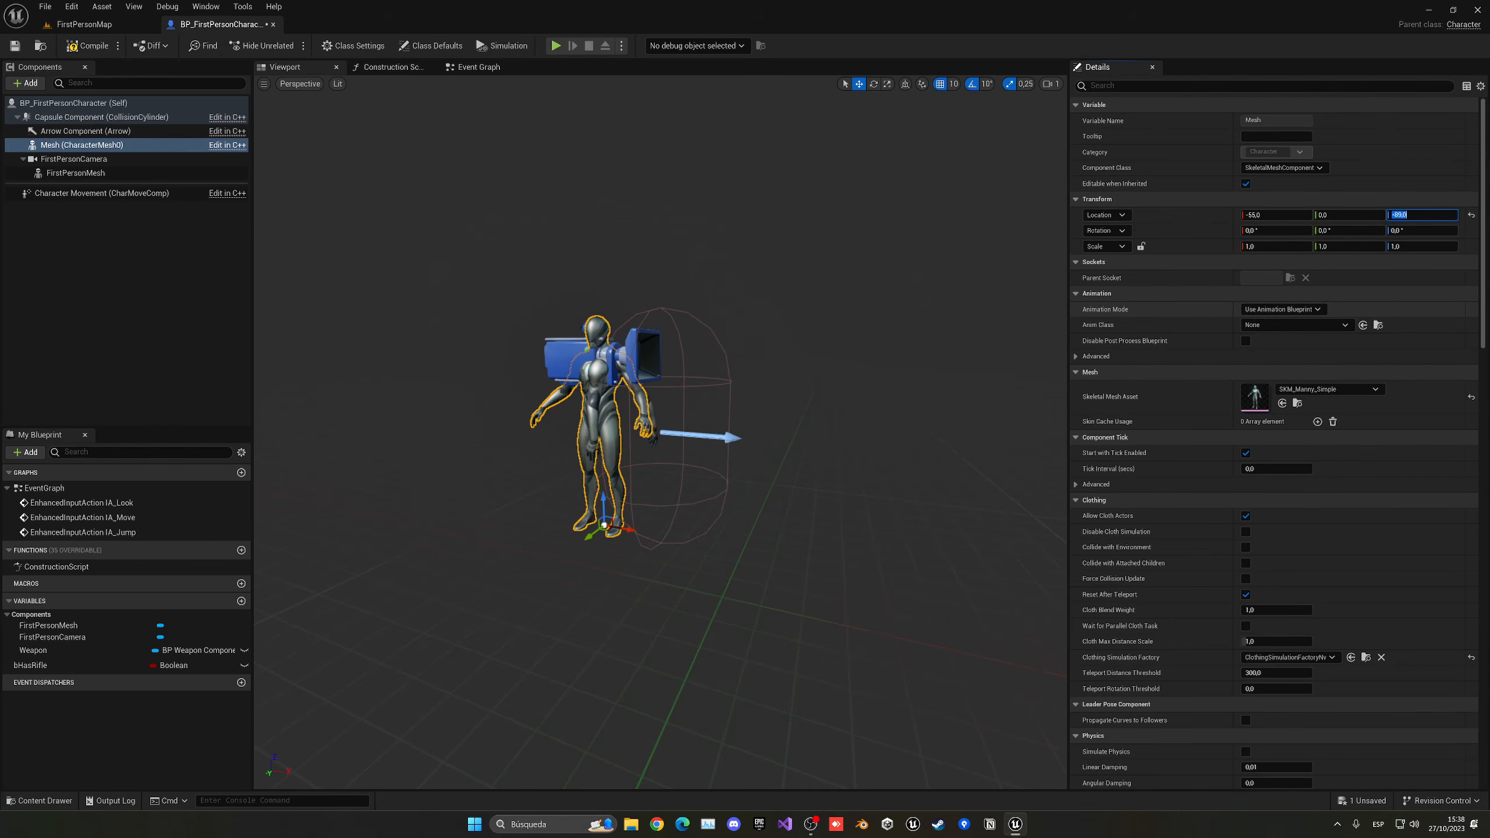
pyautogui.press('Tab')
pyautogui.press('Tab')
pyautogui.press('Tab')
pyautogui.press('Tab')
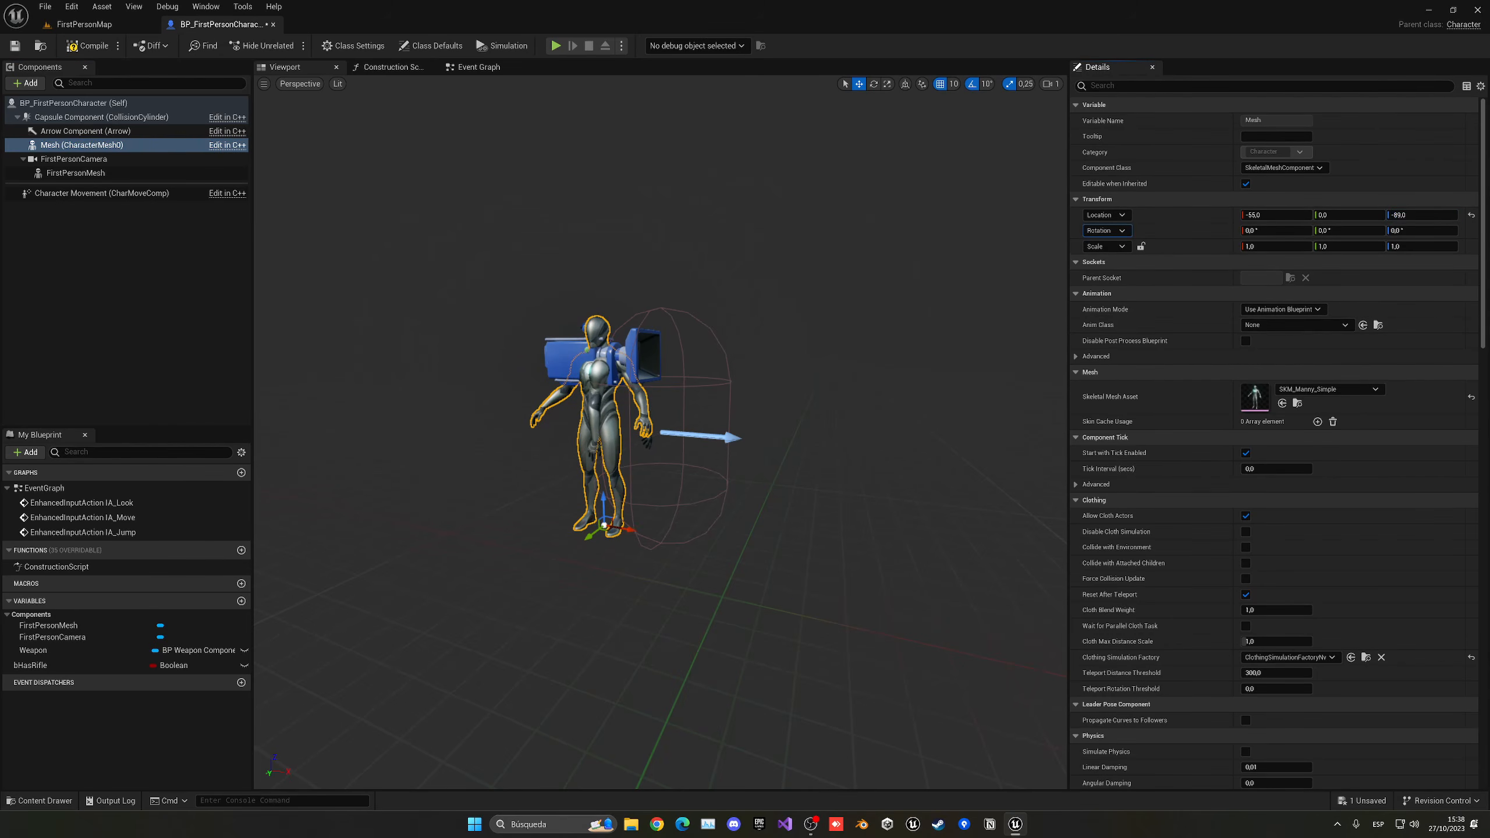
pyautogui.write('-90')
pyautogui.press('Return')
pyautogui.moveTo(663, 422)
pyautogui.mouseDown(button='right')
pyautogui.moveTo(756, 411)
pyautogui.moveTo(663, 449)
pyautogui.mouseUp(button='right')
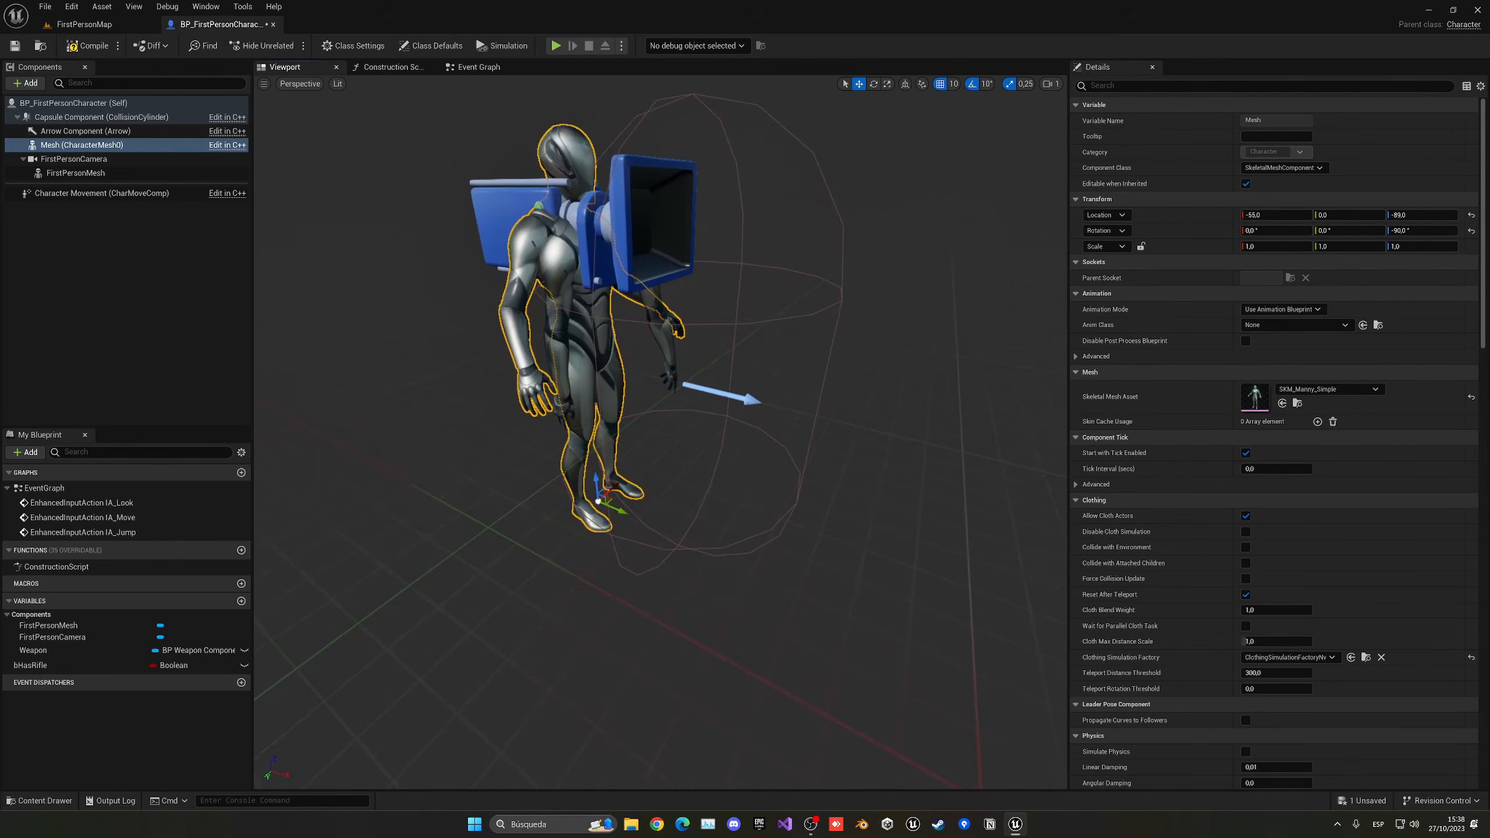
pyautogui.click(93, 51)
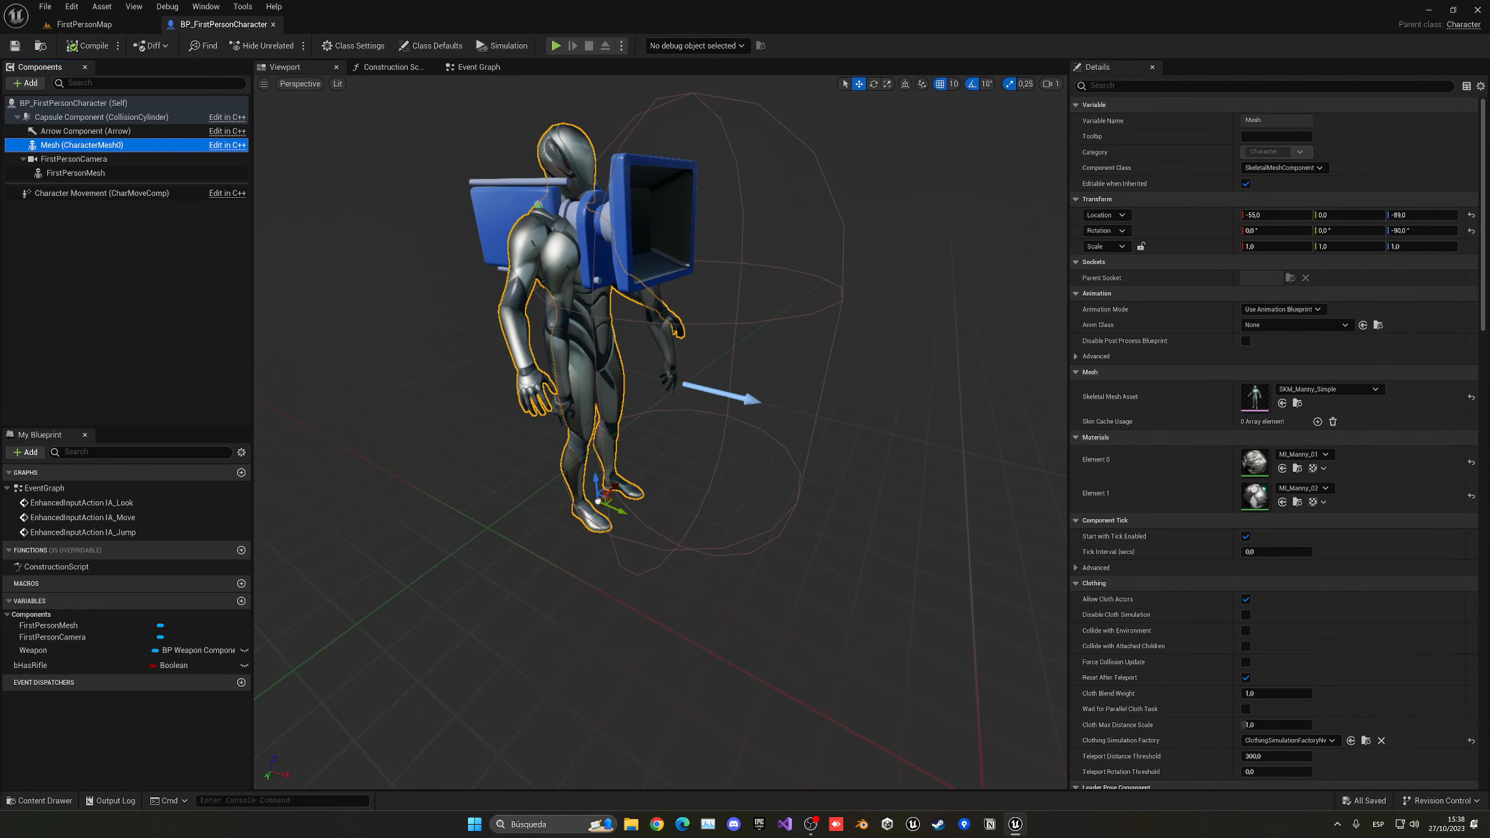
# - Reparent FirstPersonCamera under the Mesh component and set its parent socket to head
pyautogui.click(72, 160)
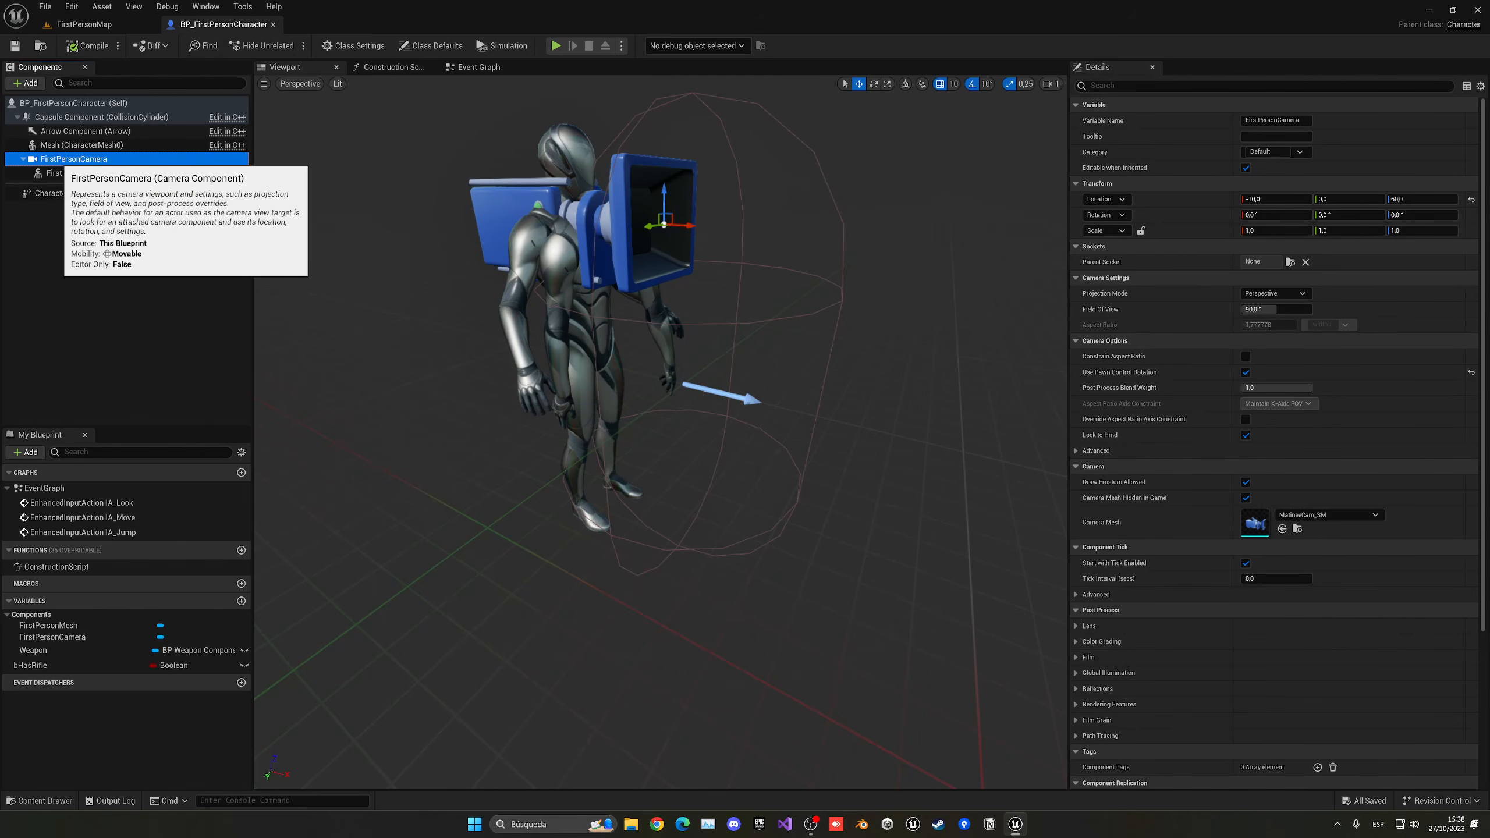
pyautogui.moveTo(71, 159); pyautogui.dragTo(73, 147)
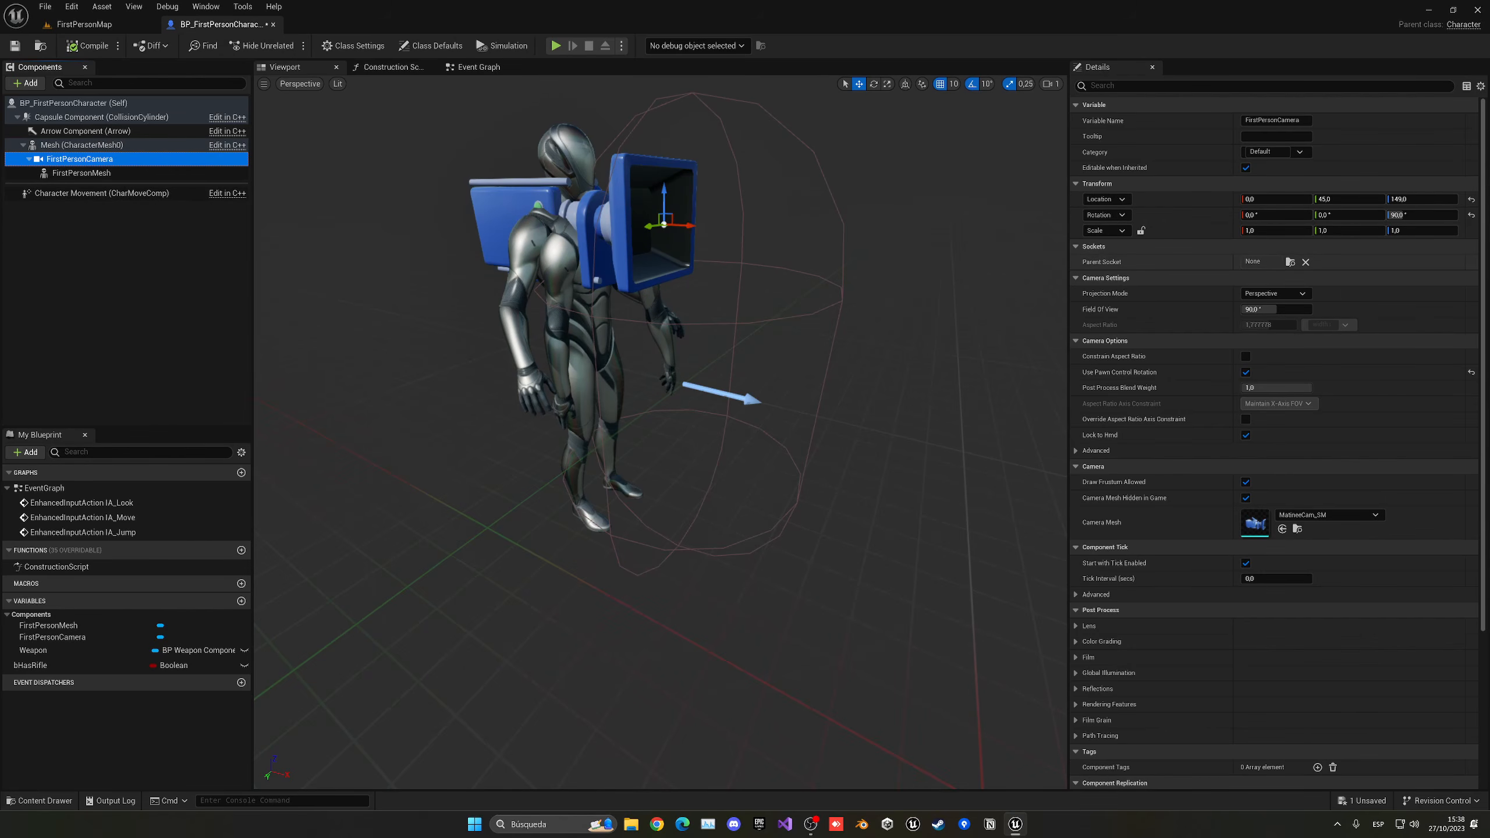
pyautogui.click(1290, 263)
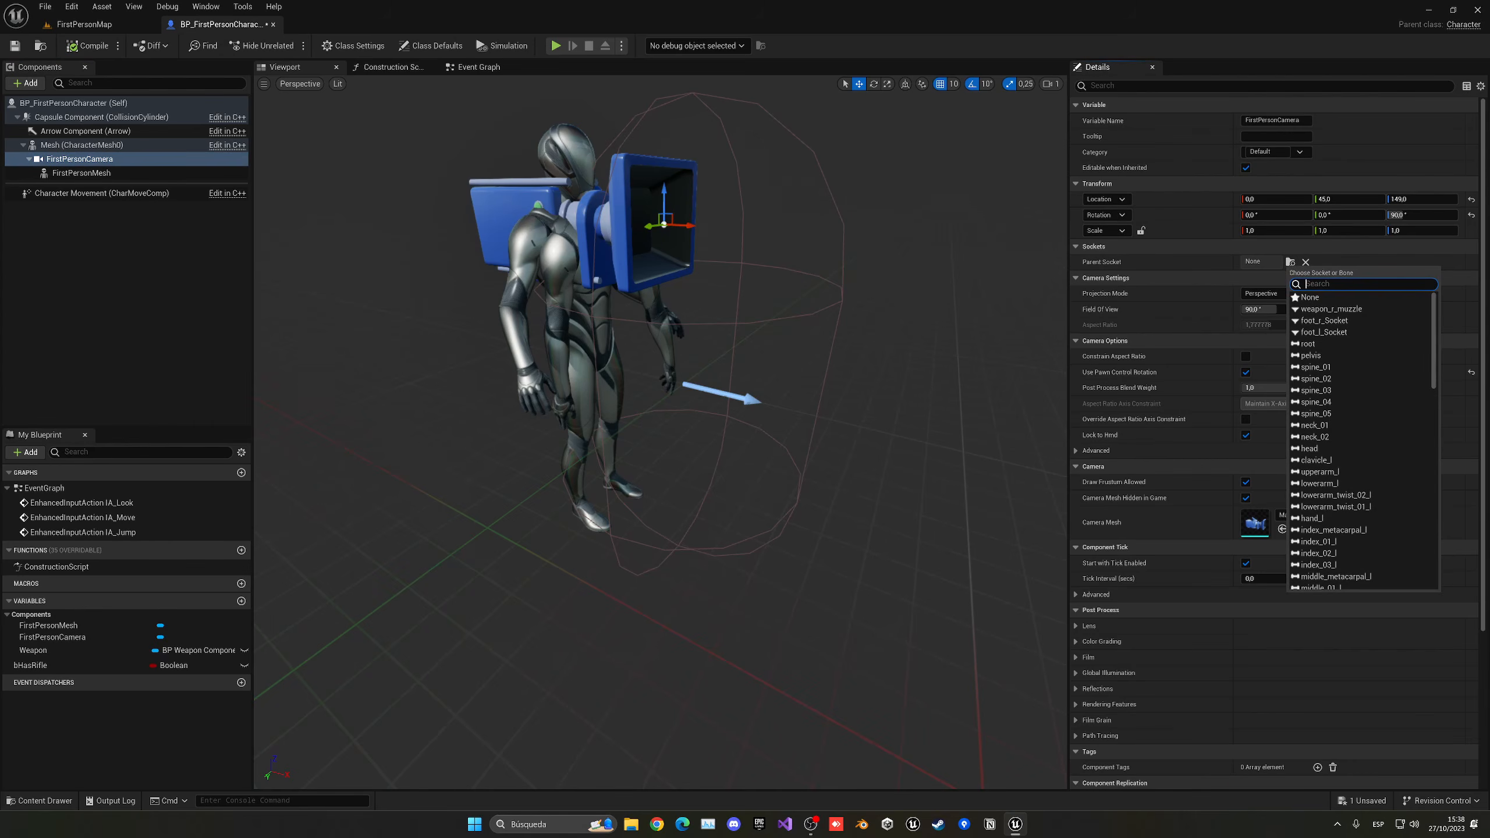
pyautogui.press('Return')
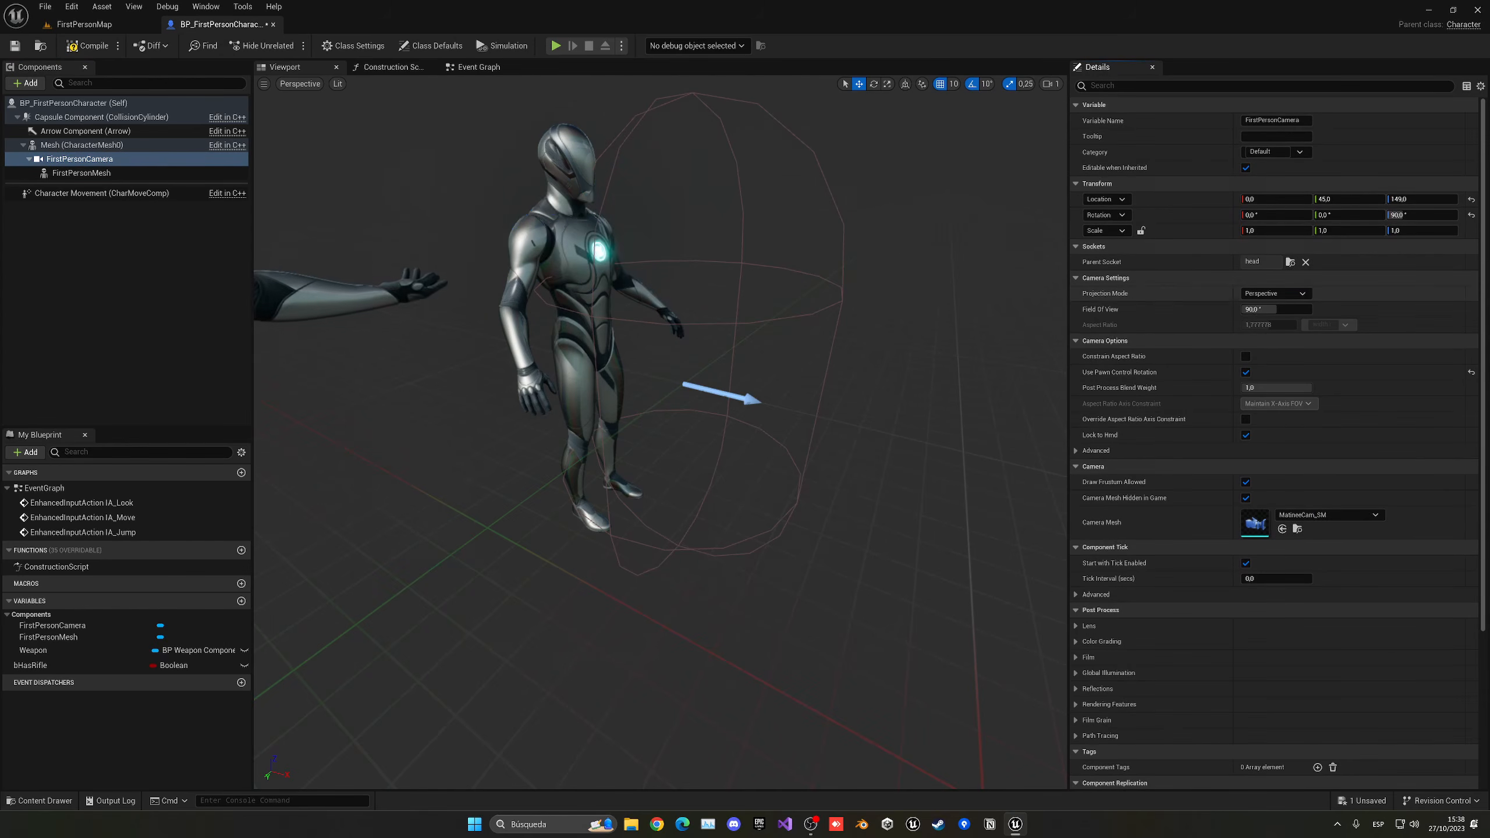
# - Reset FirstPersonCamera's location and rotation to zero relative to the head socket
pyautogui.press('s')
pyautogui.moveTo(660, 411); pyautogui.dragTo(596, 425, button='right')
pyautogui.press('w')
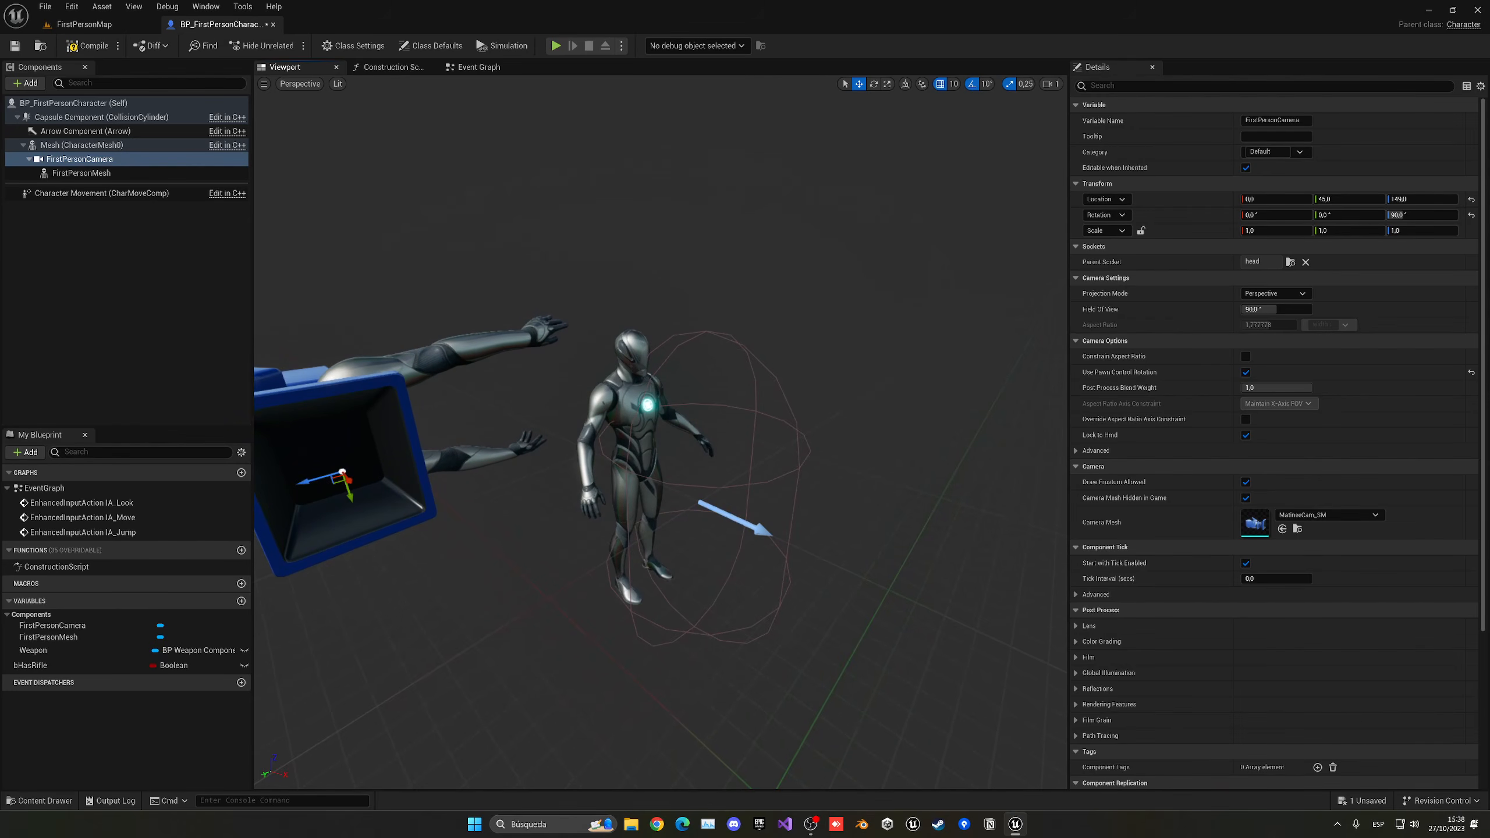
pyautogui.click(1471, 200)
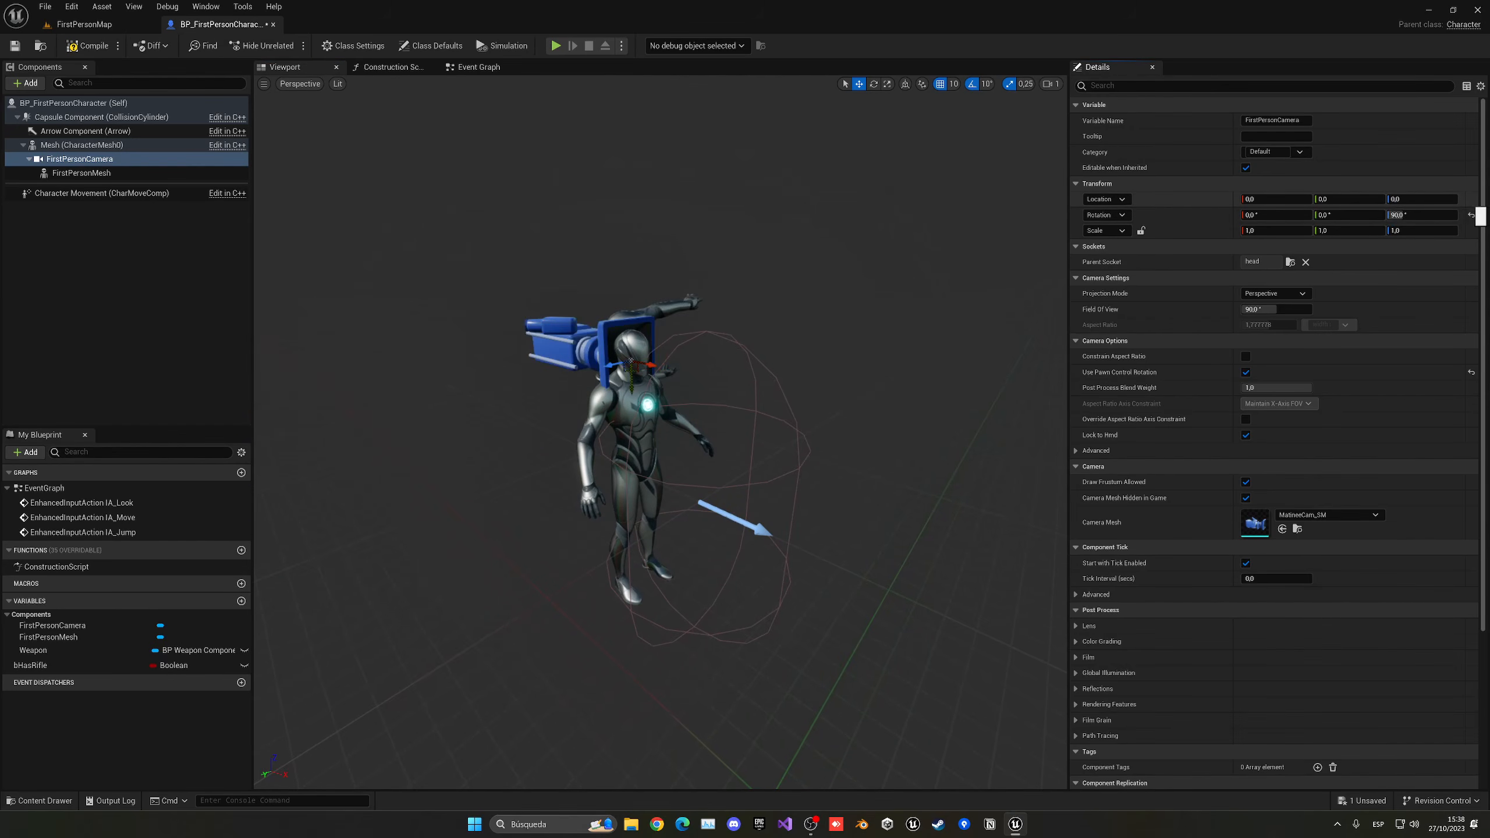
pyautogui.moveTo(661, 432); pyautogui.dragTo(687, 425, button='right')
# - Rotate FirstPersonCamera to about -90° on X and 90° on Z, move it to Y 10 at the head, and compile
pyautogui.press('e')
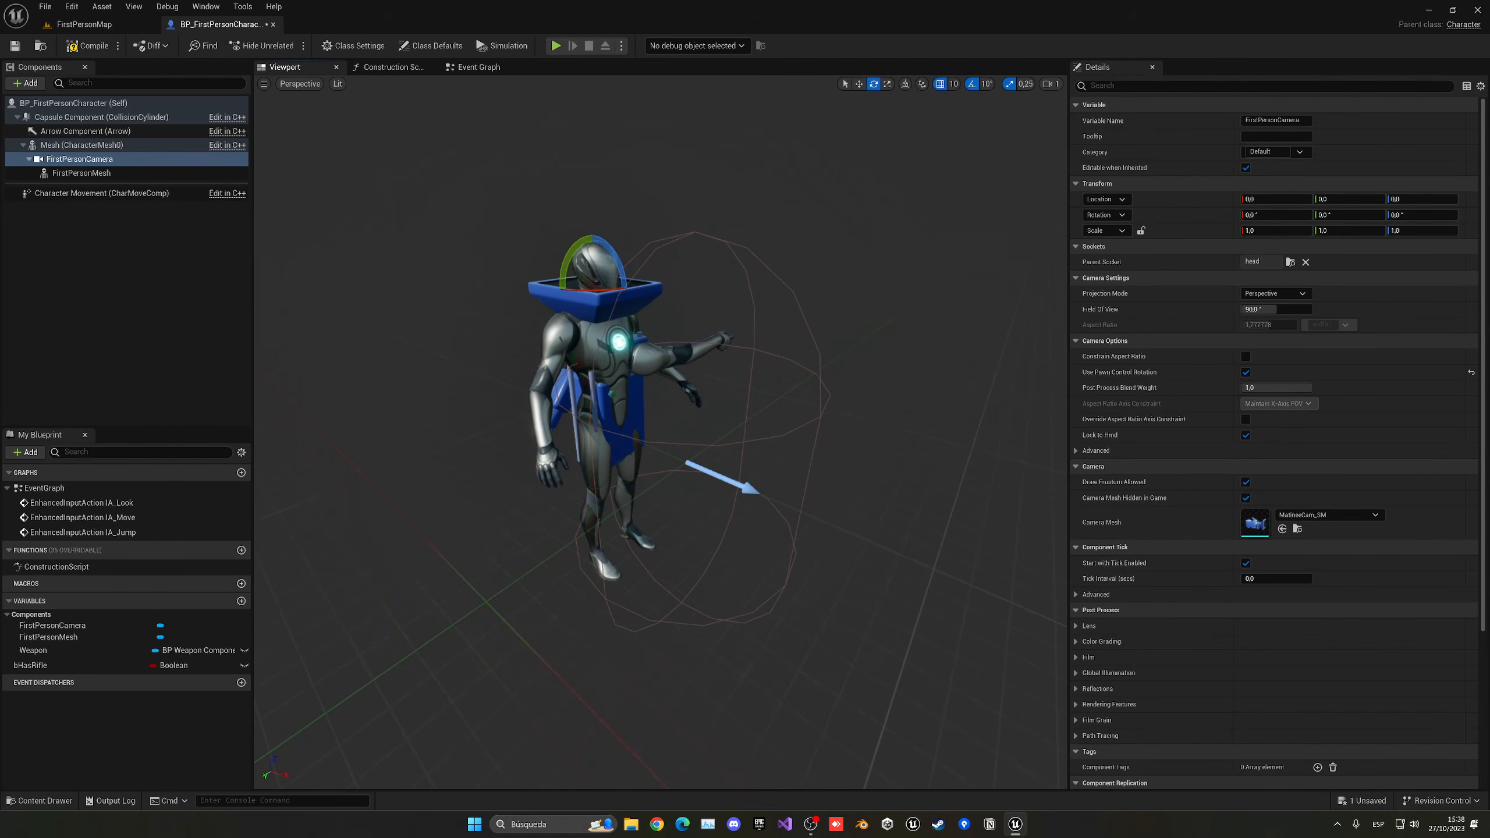
pyautogui.moveTo(613, 250); pyautogui.dragTo(632, 292)
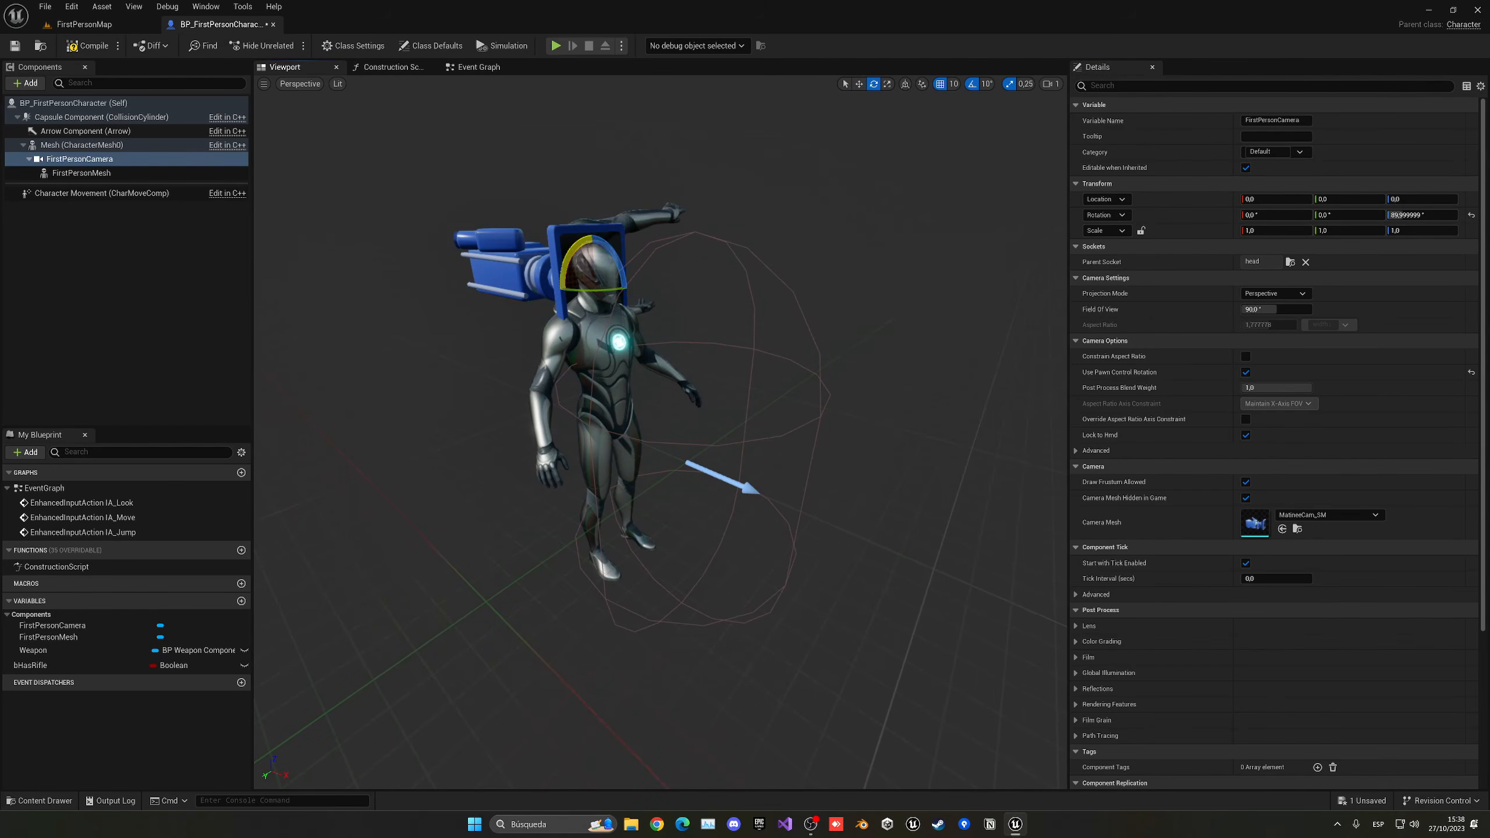
pyautogui.moveTo(568, 257); pyautogui.dragTo(691, 181)
pyautogui.press('w')
pyautogui.moveTo(613, 291); pyautogui.dragTo(647, 295)
pyautogui.moveTo(615, 288); pyautogui.dragTo(580, 264, button='right')
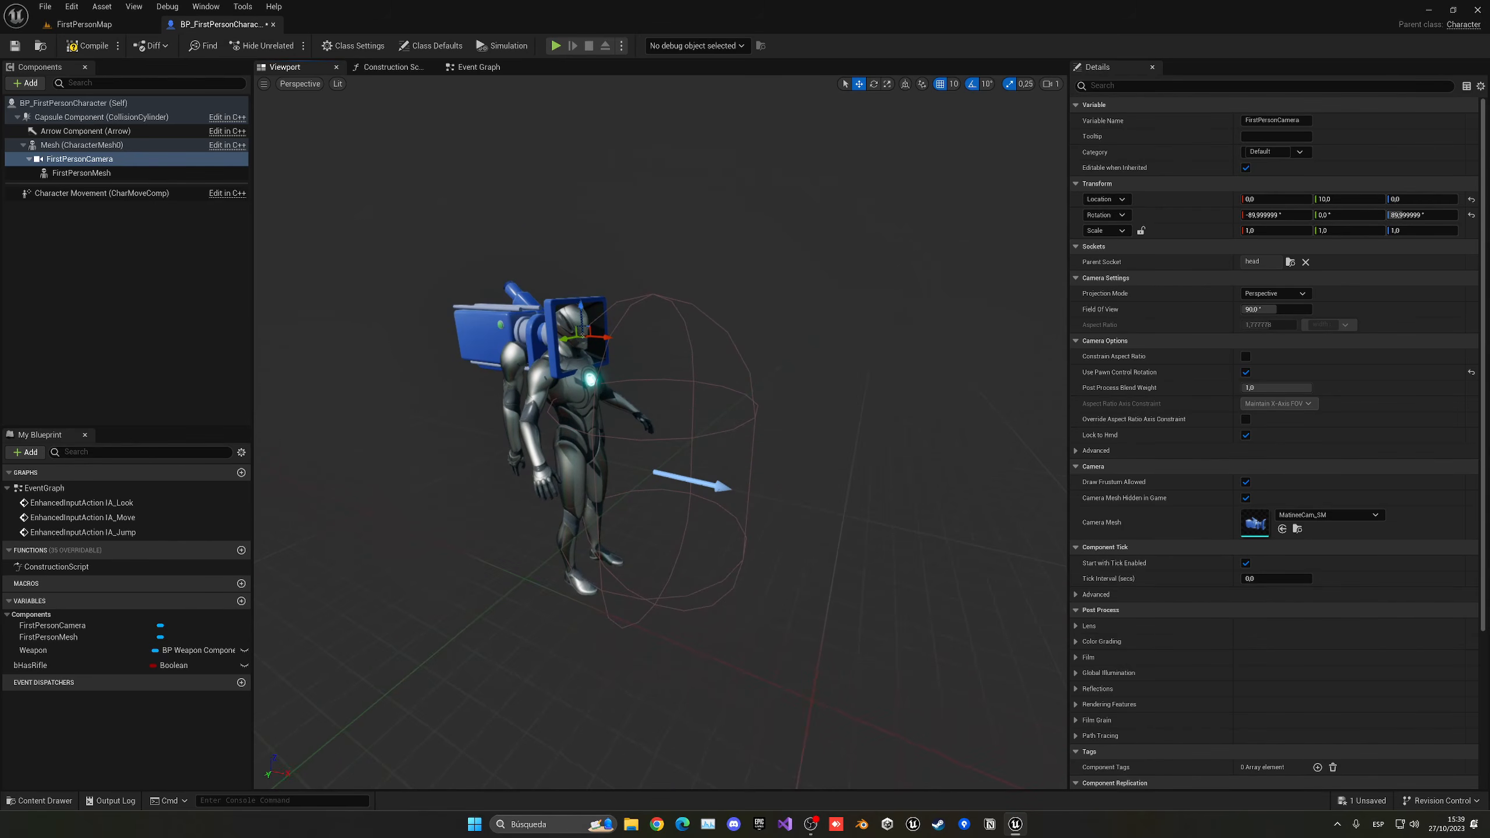
pyautogui.click(87, 46)
# - Play-test the FirstPersonMap level to check the camera's view, stop it and return to the character blueprint
pyautogui.click(84, 24)
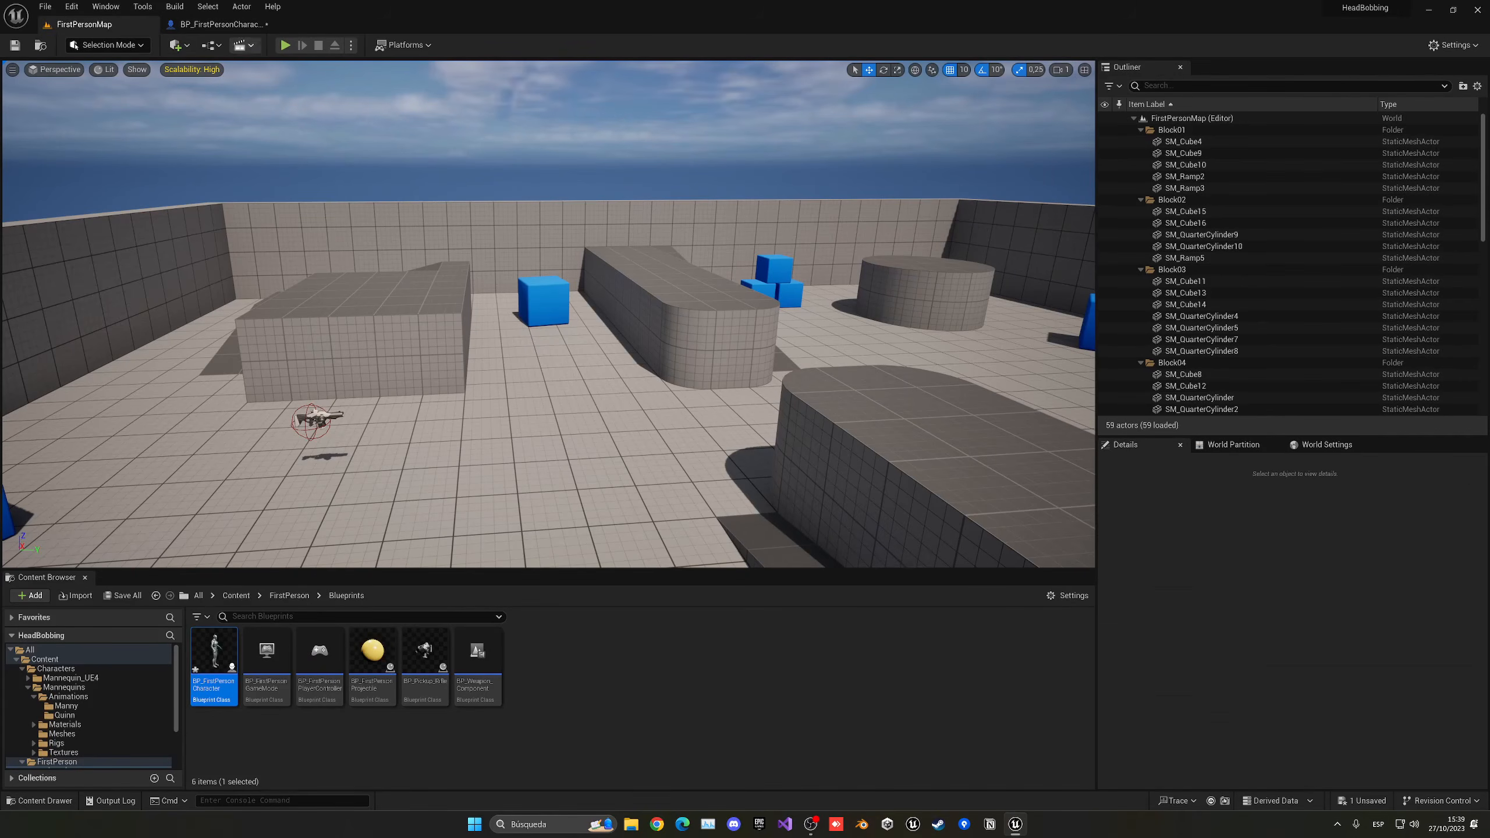
pyautogui.click(285, 46)
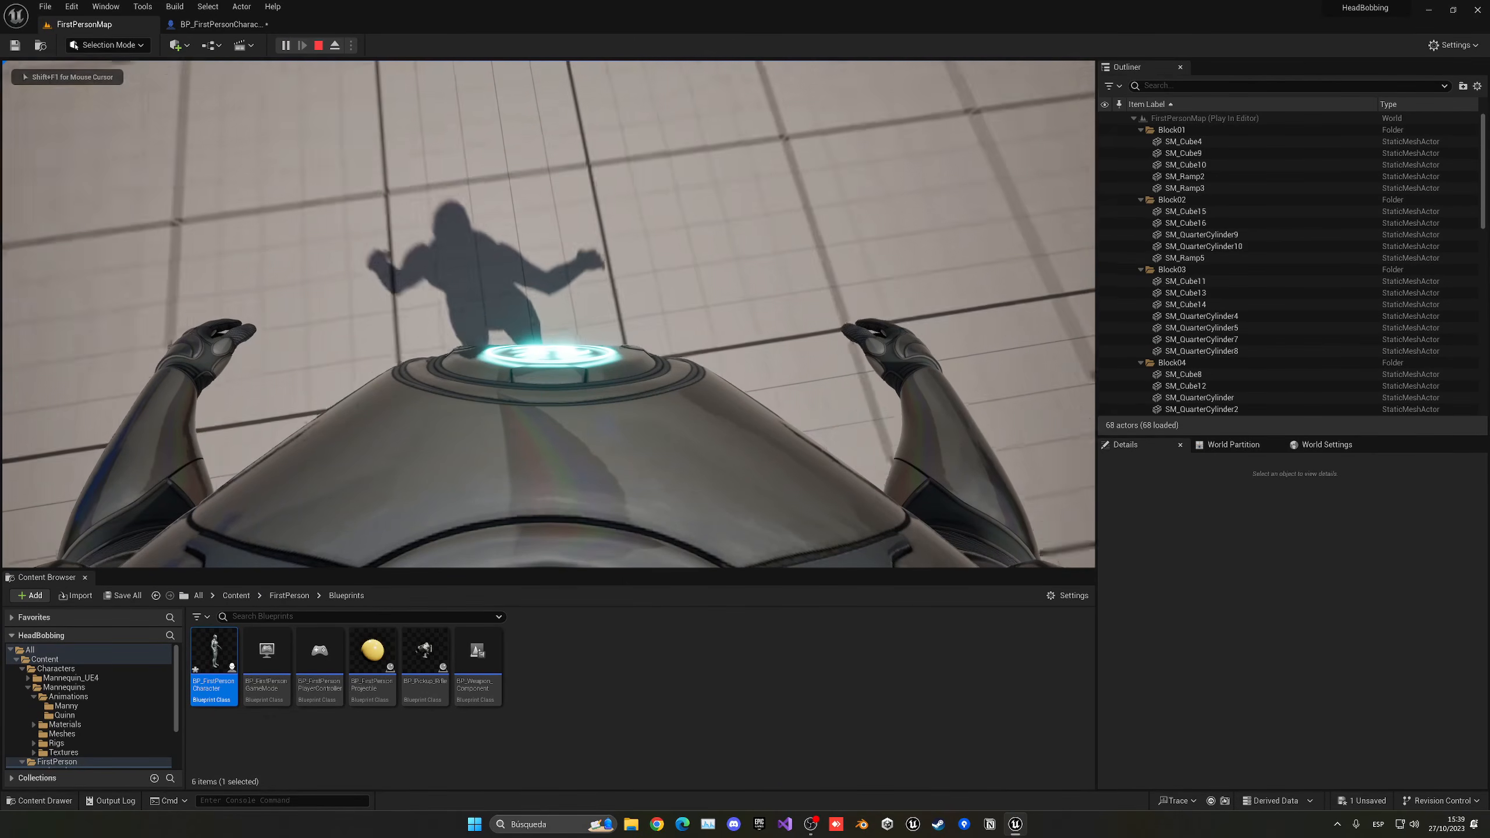
pyautogui.press('Escape')
pyautogui.click(220, 24)
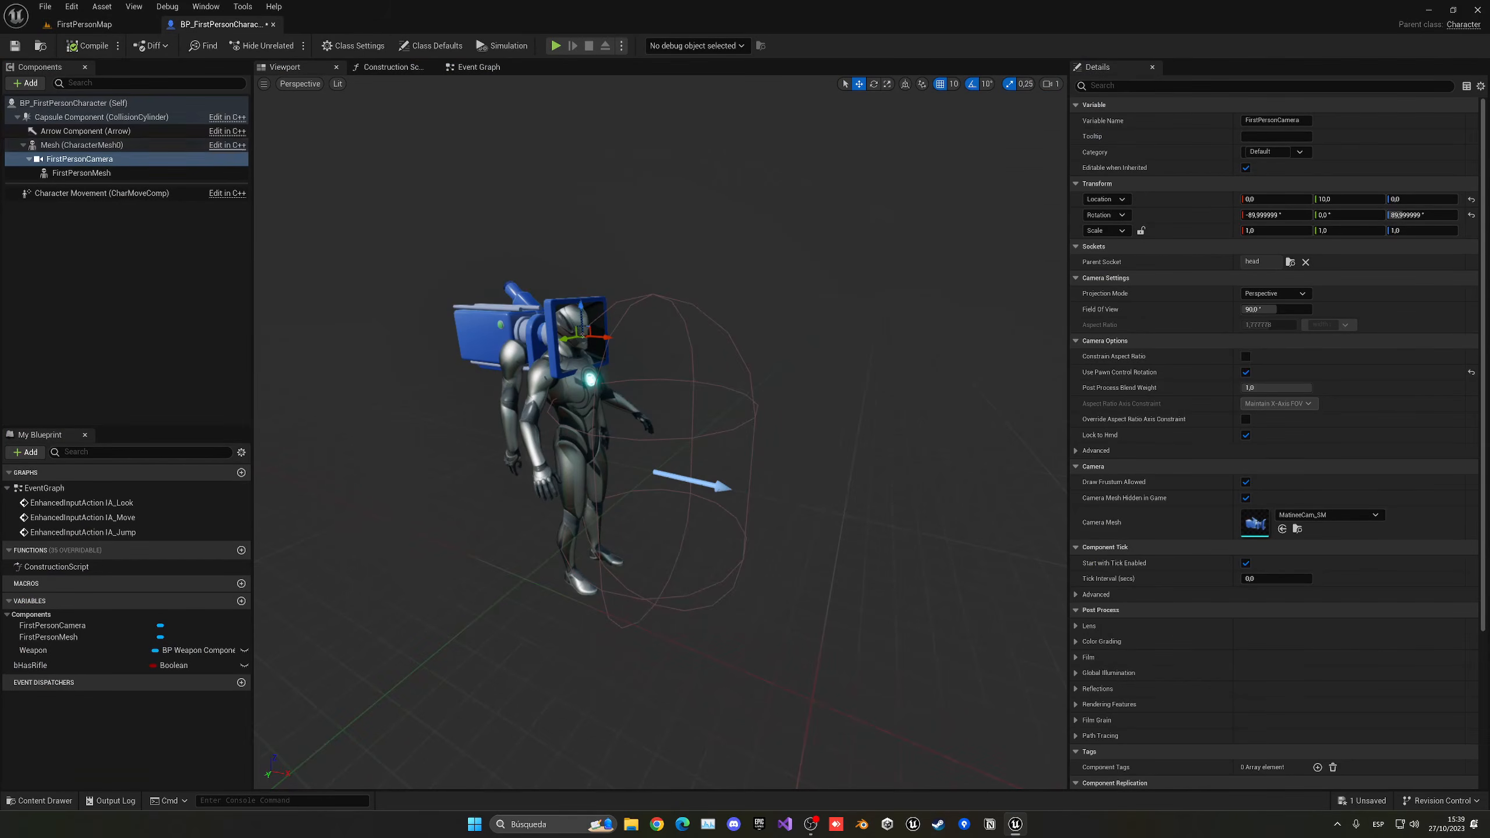
# - Filter the Mesh component's properties by "visi" to examine its visibility options, and clear the filter
pyautogui.click(82, 145)
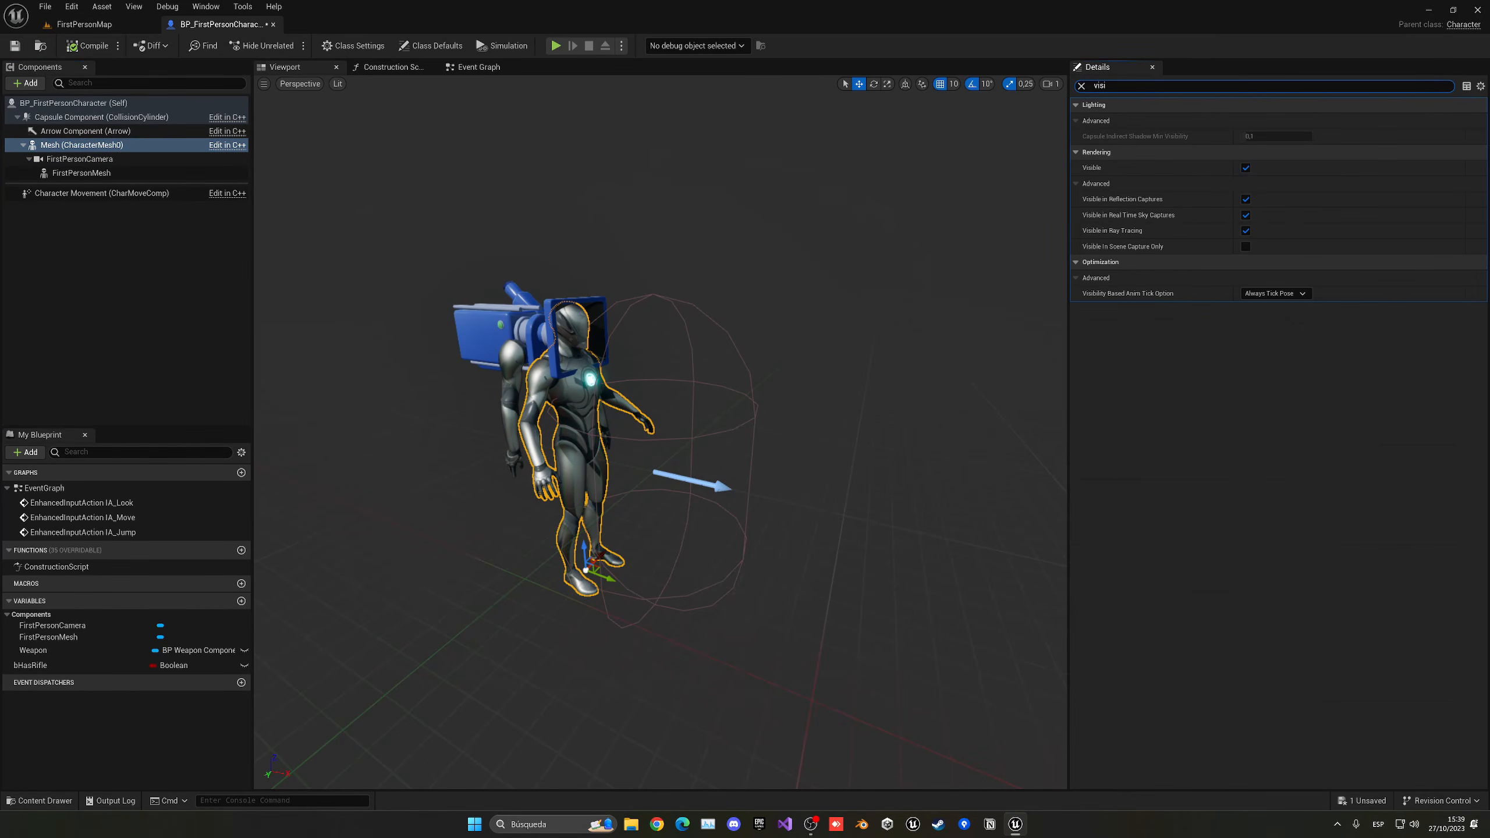
pyautogui.press('BackSpace')
pyautogui.press('BackSpace')
pyautogui.press('BackSpace')
pyautogui.press('BackSpace')
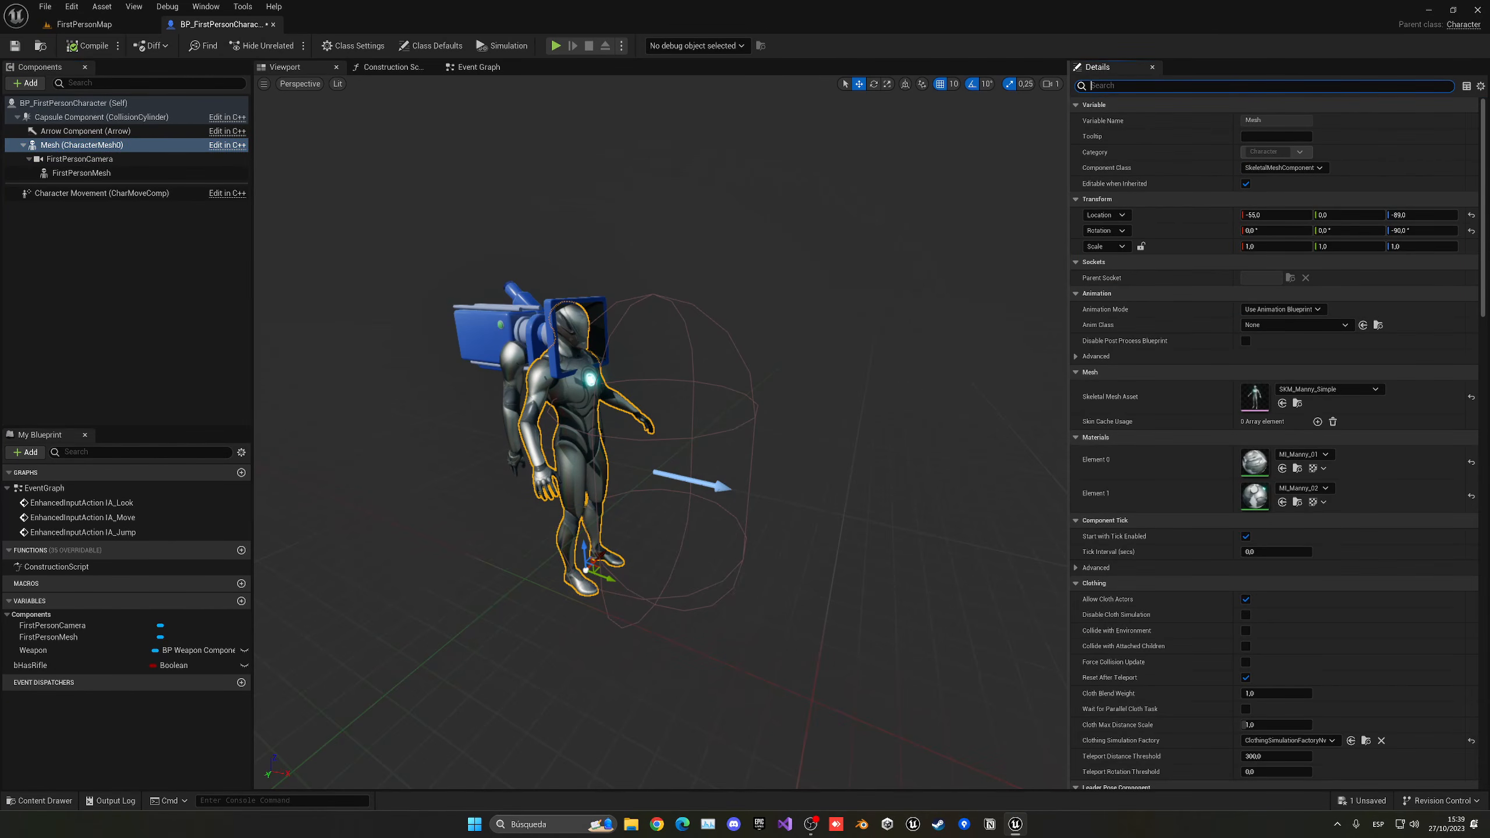
pyautogui.click(160, 245)
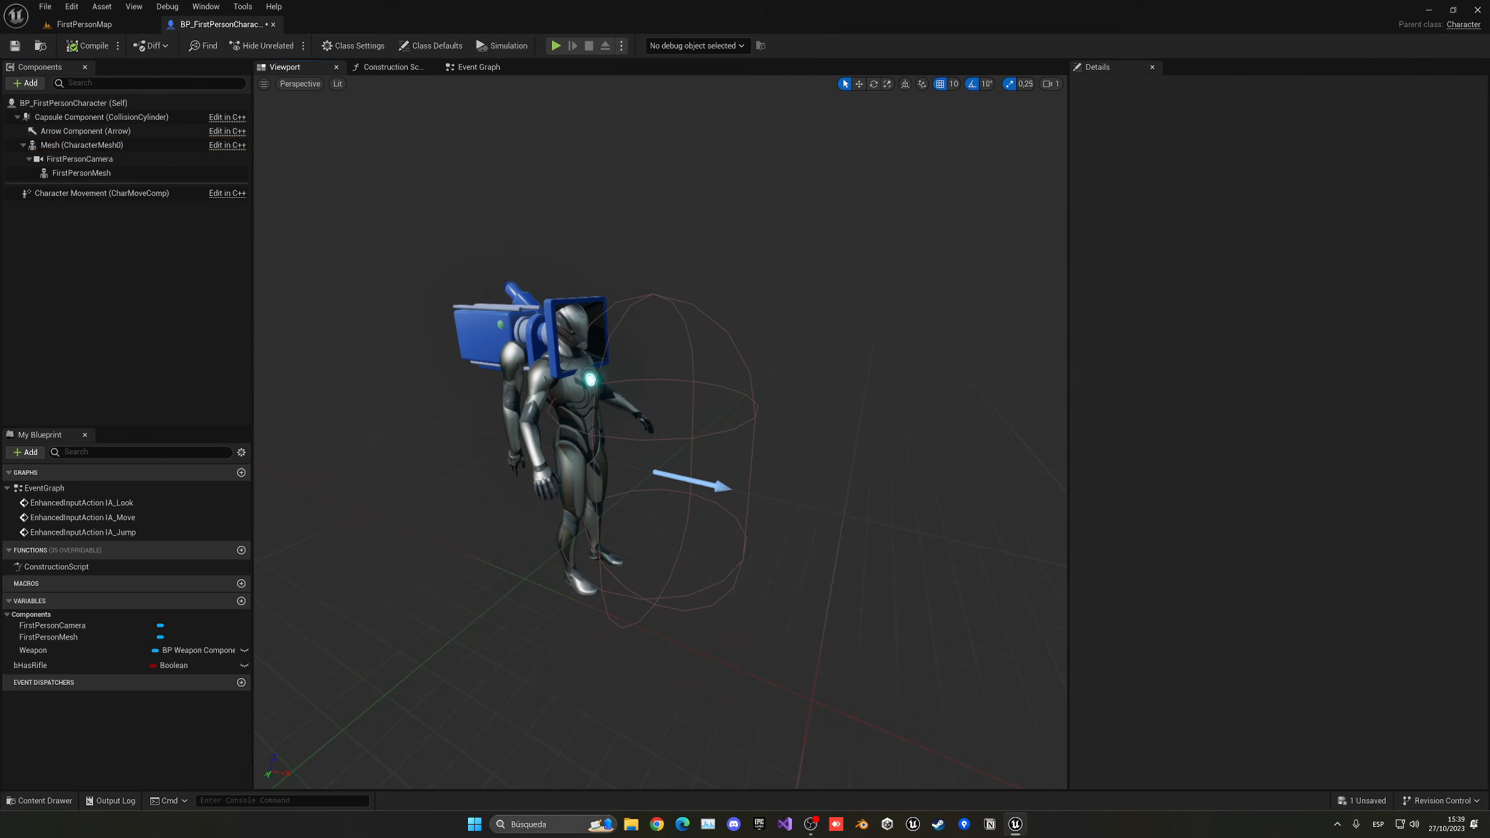
pyautogui.click(577, 413)
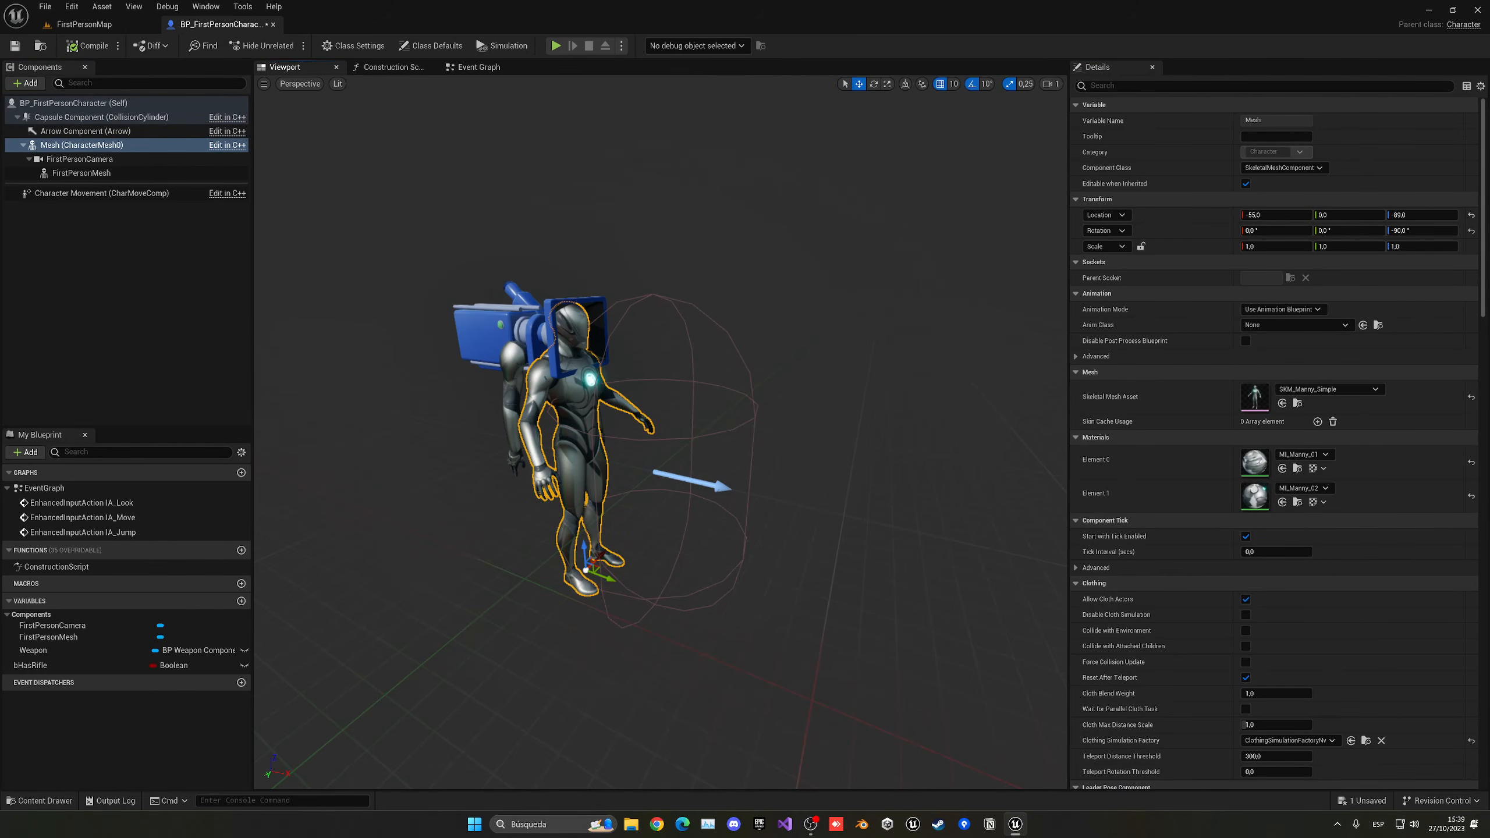
# - Save the character blueprint and open the Characters/Mannequins/Animations/Manny folder from the FirstPersonMap editor
pyautogui.click(84, 24)
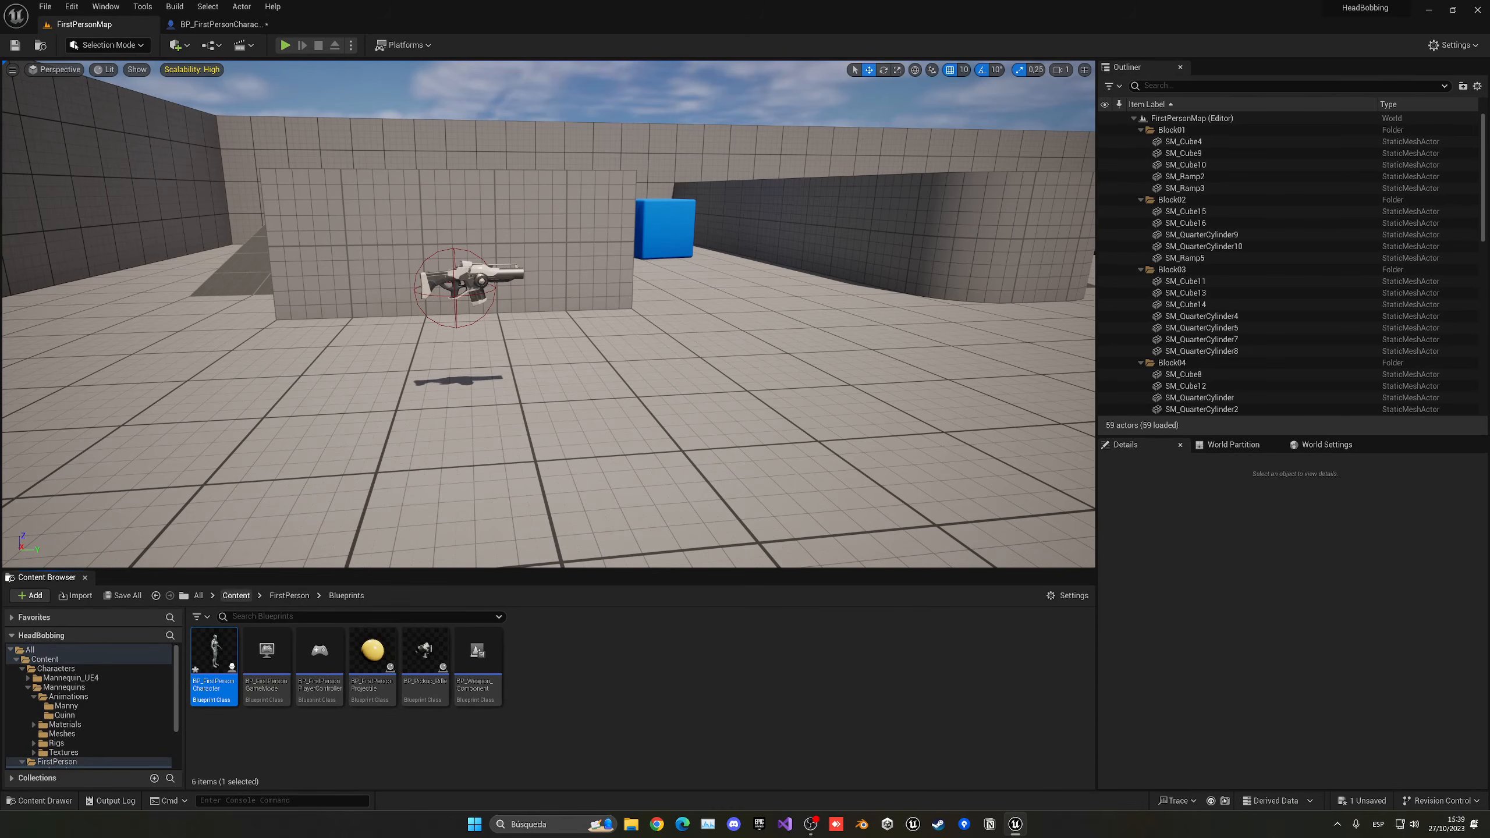
pyautogui.click(236, 596)
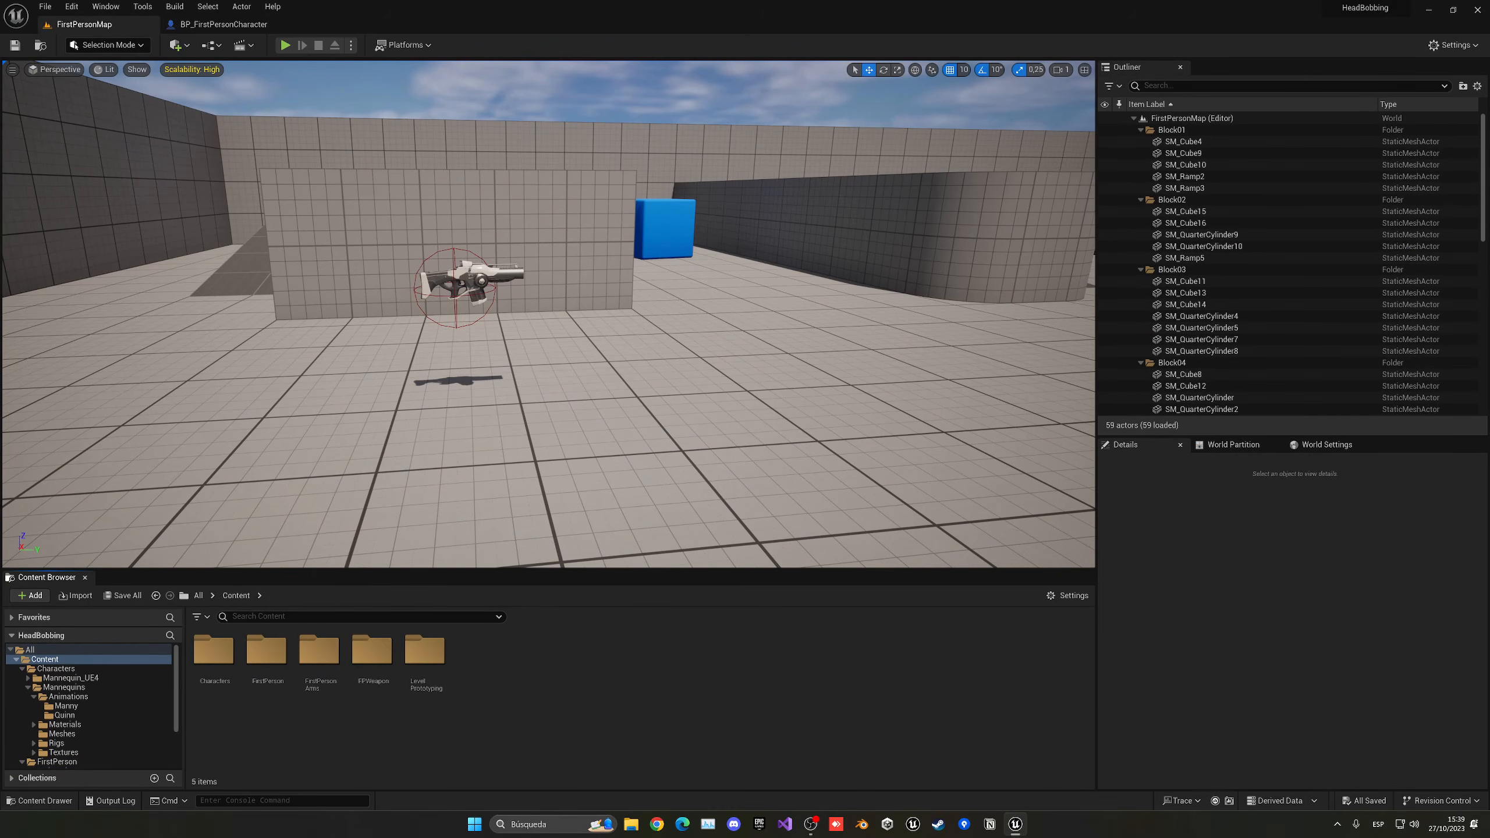
pyautogui.doubleClick(226, 669)
pyautogui.doubleClick(267, 672)
pyautogui.doubleClick(224, 669)
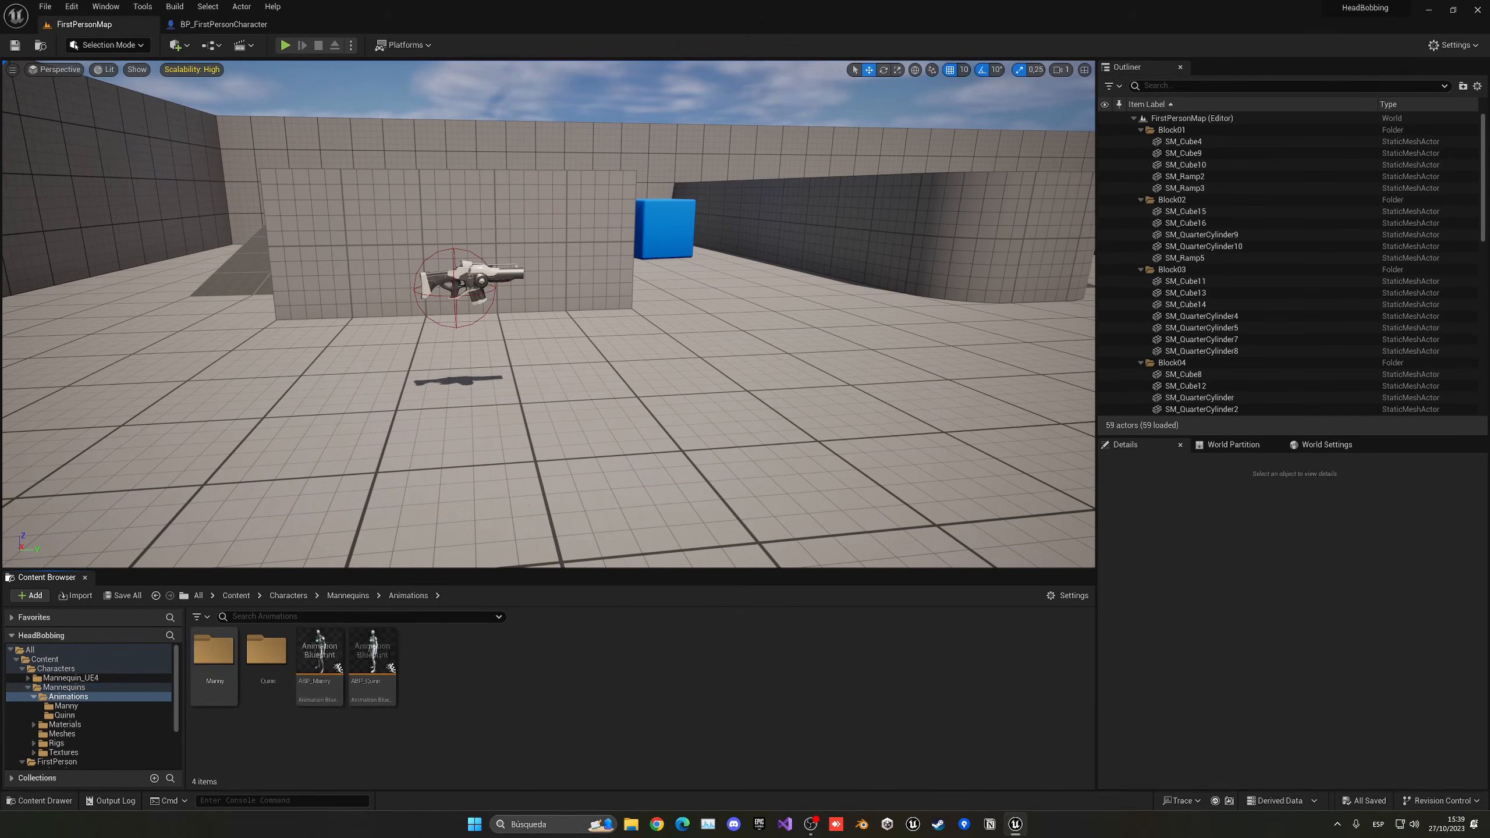
pyautogui.doubleClick(215, 657)
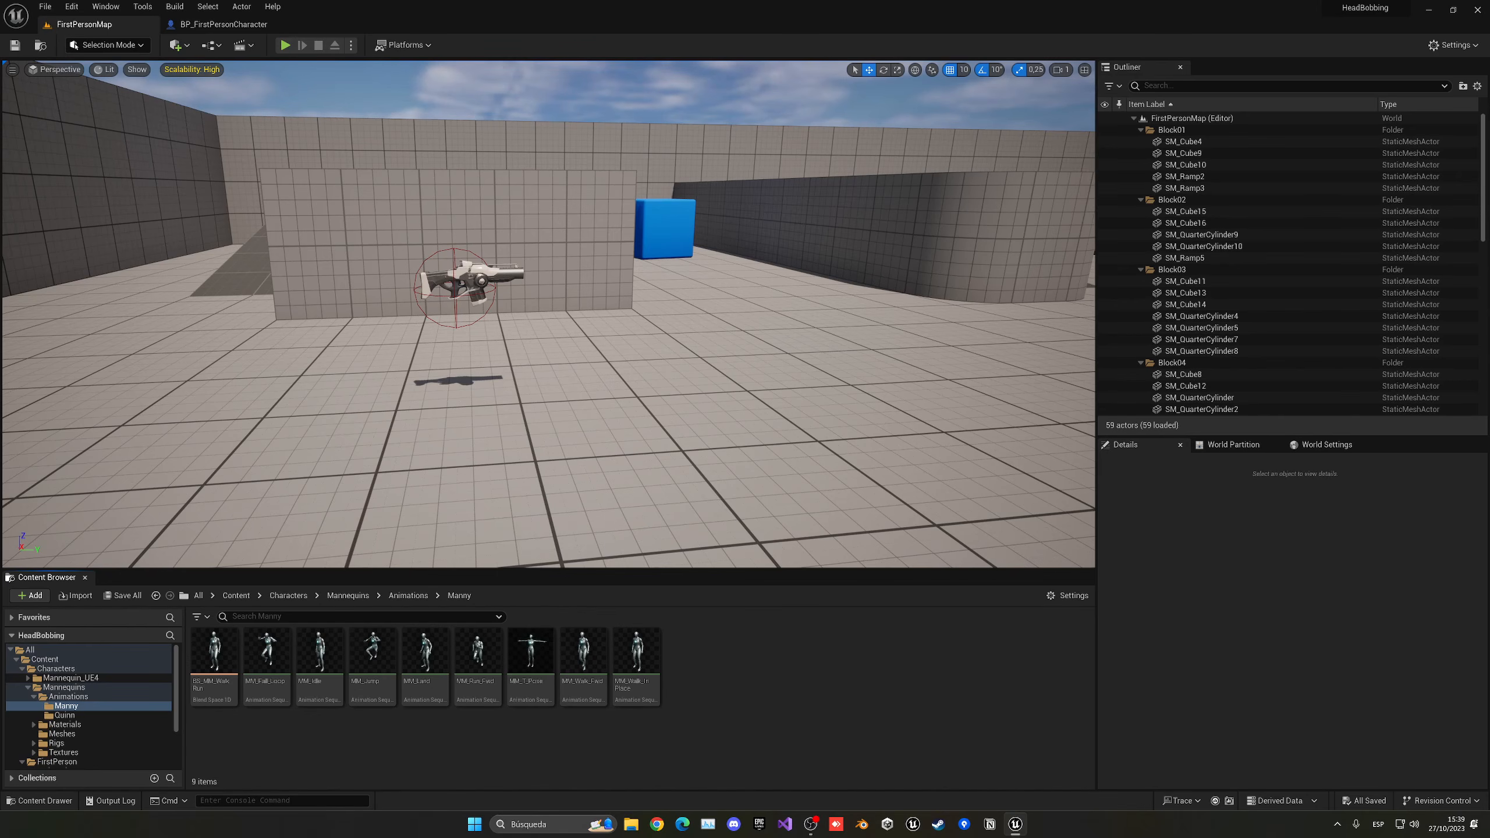
# - Create a 1D blend space for the SK_Mannequin skeleton in the Manny animations folder and name it BodyBlendSpace1D
pyautogui.rightClick(735, 676)
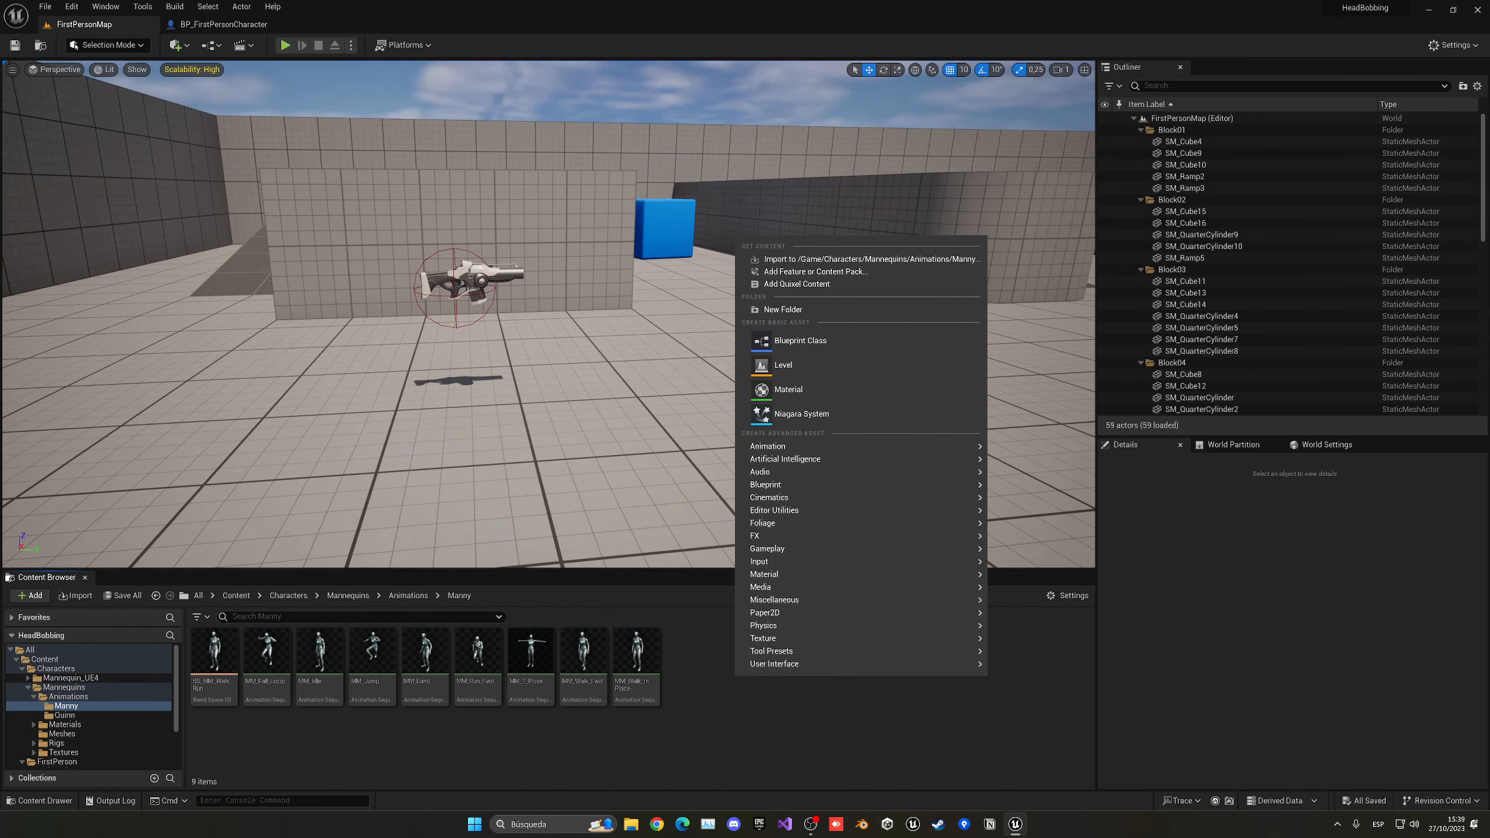
pyautogui.moveTo(821, 447)
pyautogui.moveTo(1021, 704)
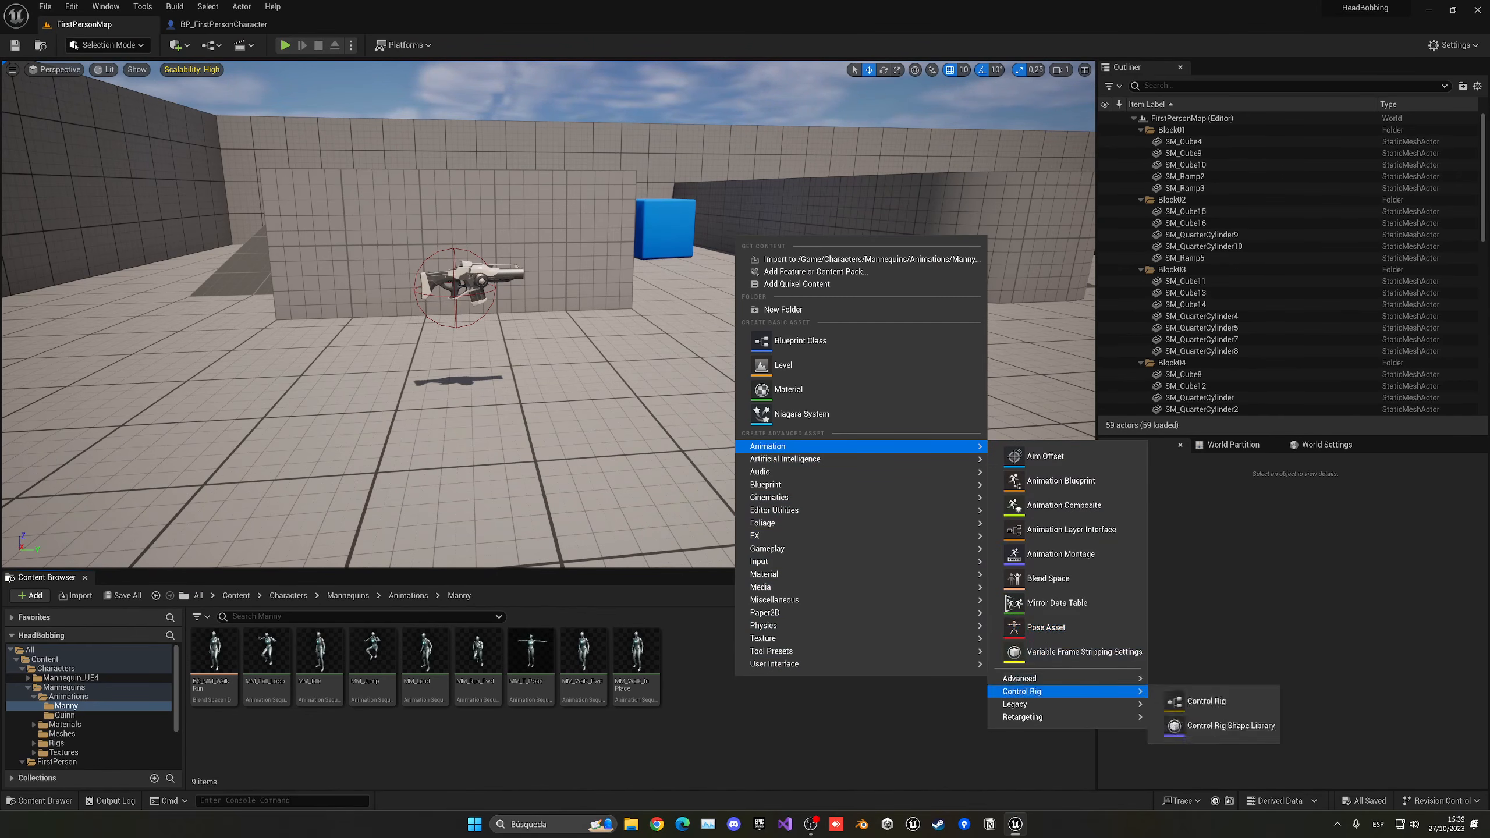
pyautogui.click(1213, 738)
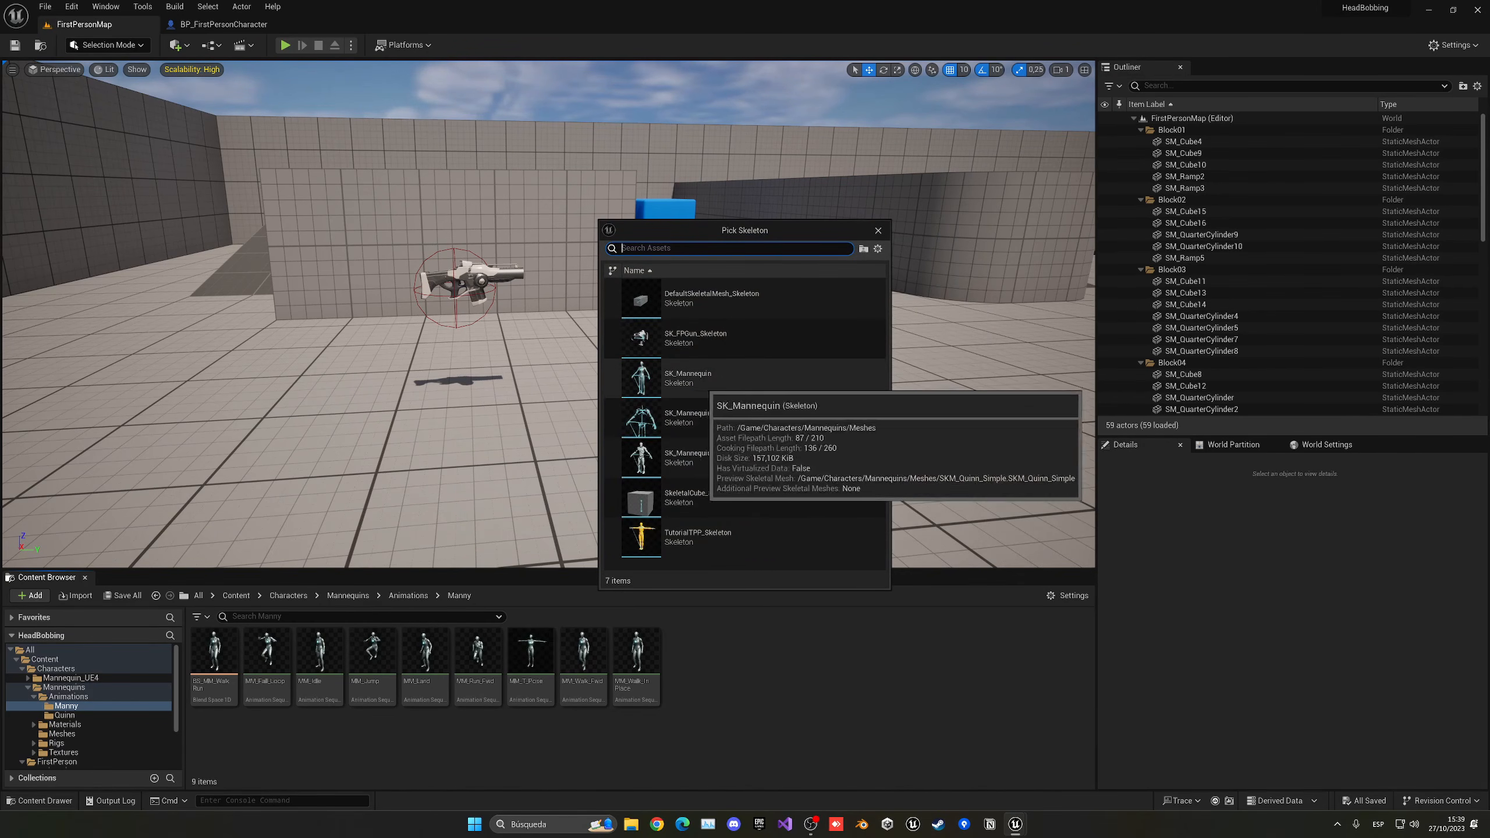
pyautogui.click(690, 373)
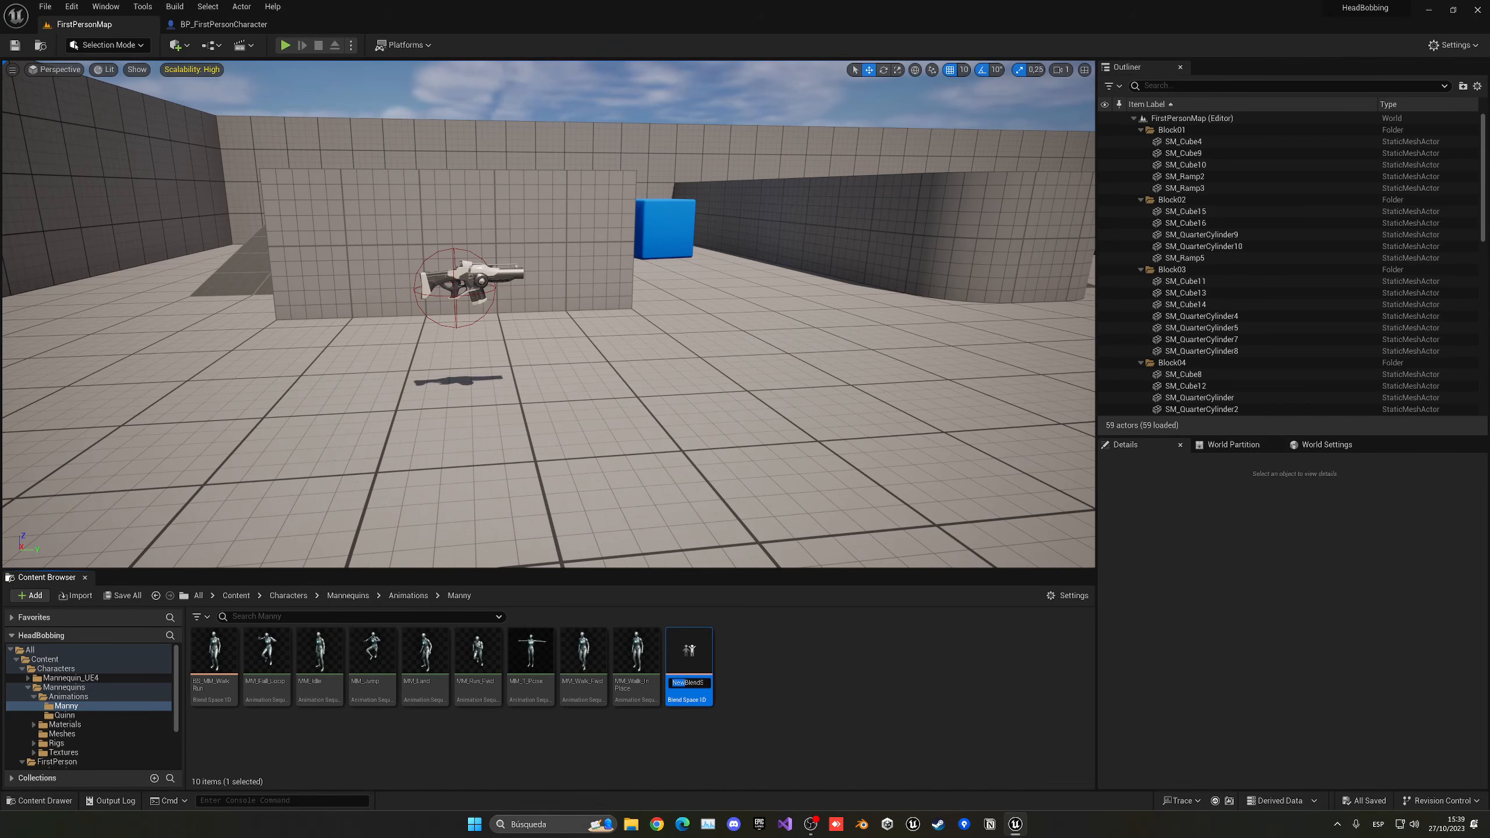
pyautogui.write('BodyBlendSpace1D')
pyautogui.press('Return')
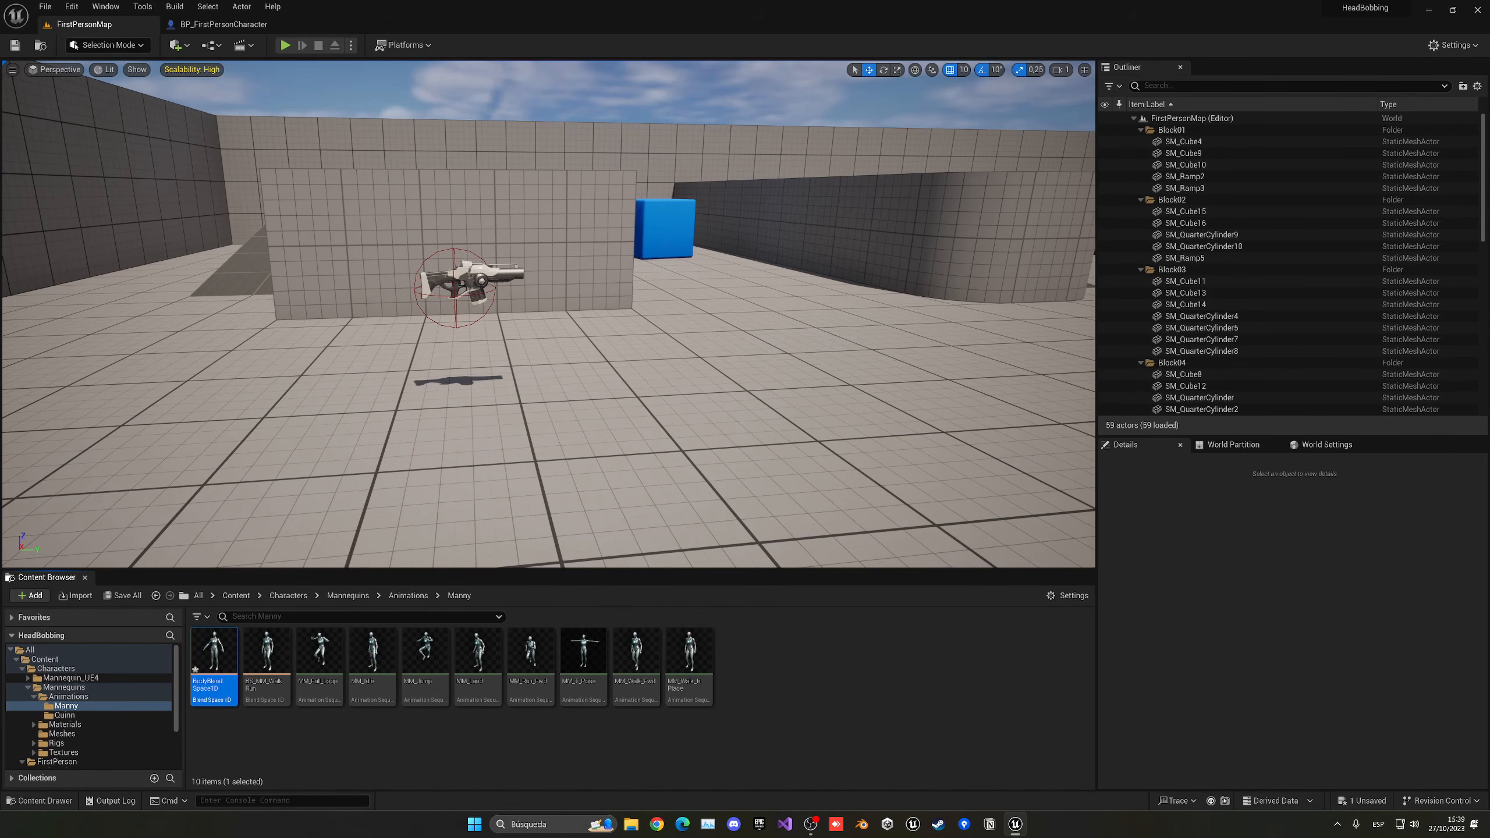
# - Open BodyBlendSpace1D and name its horizontal axis Speed
pyautogui.doubleClick(214, 652)
pyautogui.click(10, 168)
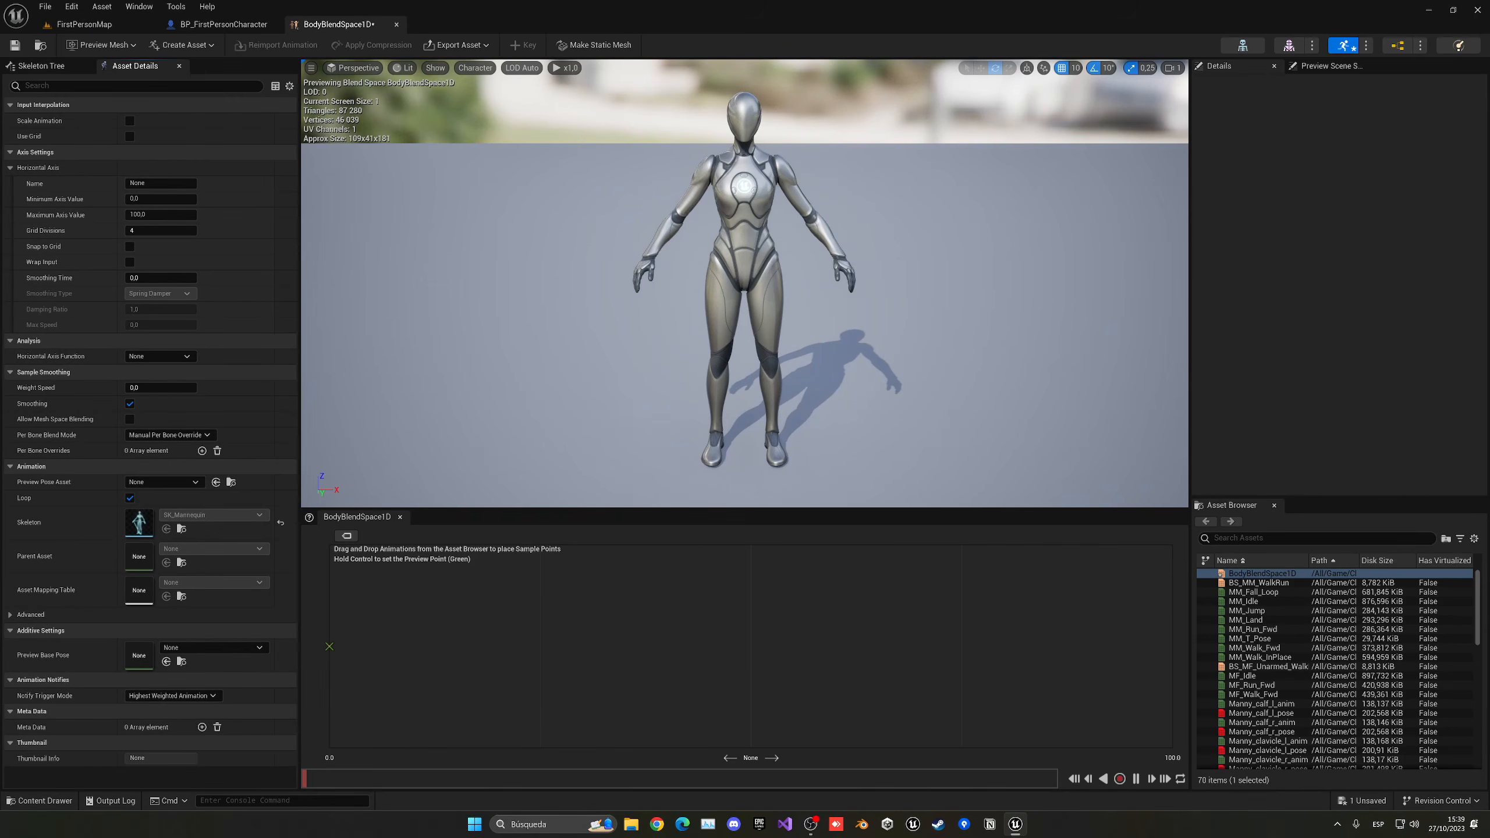
pyautogui.click(177, 183)
pyautogui.write('Speed')
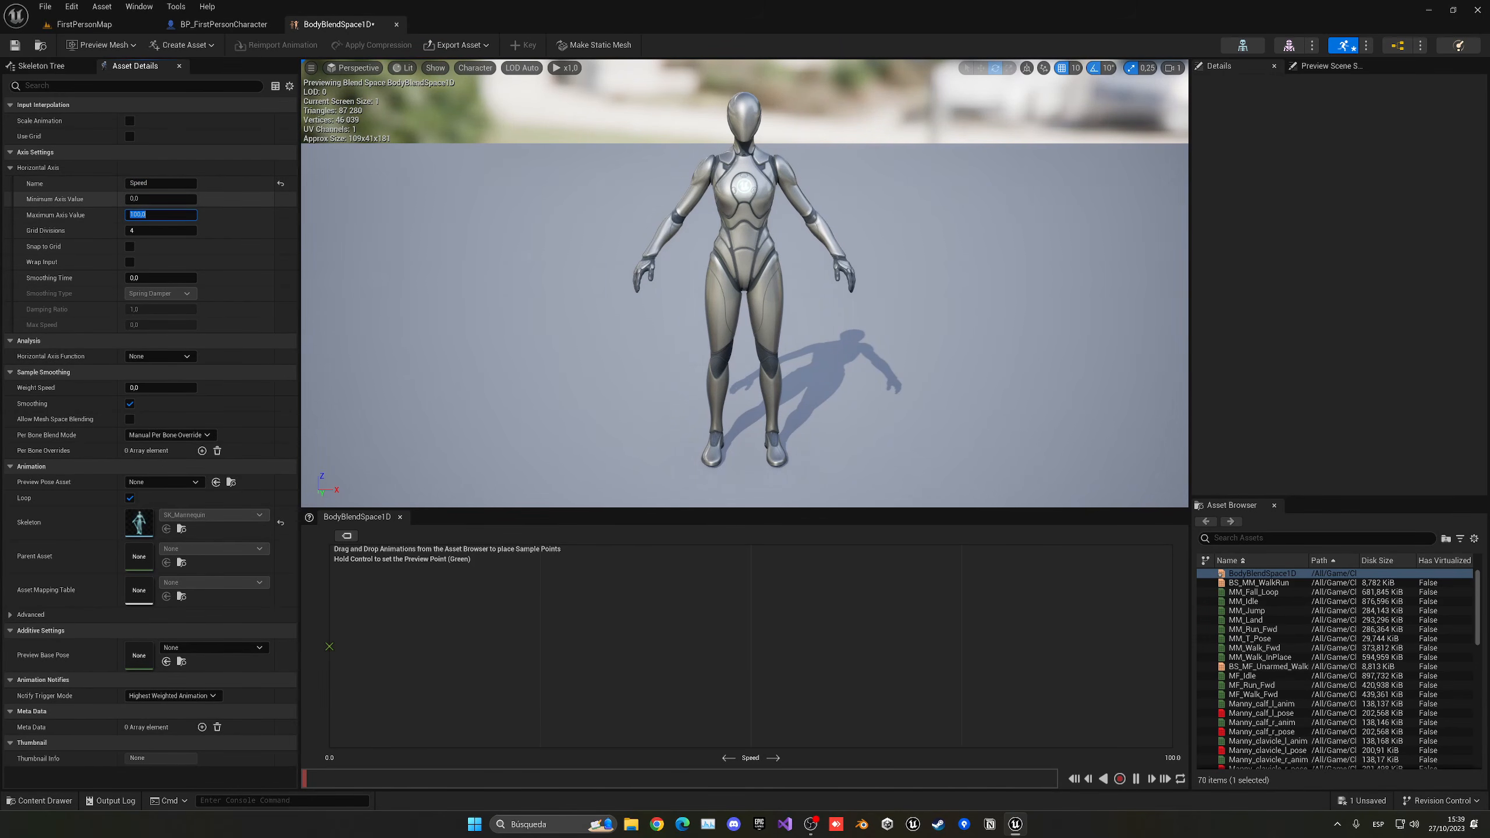
# - Set the Character Movement component's Max Walk Speed to 450 cm/s in BP_FirstPersonCharacter
pyautogui.click(217, 24)
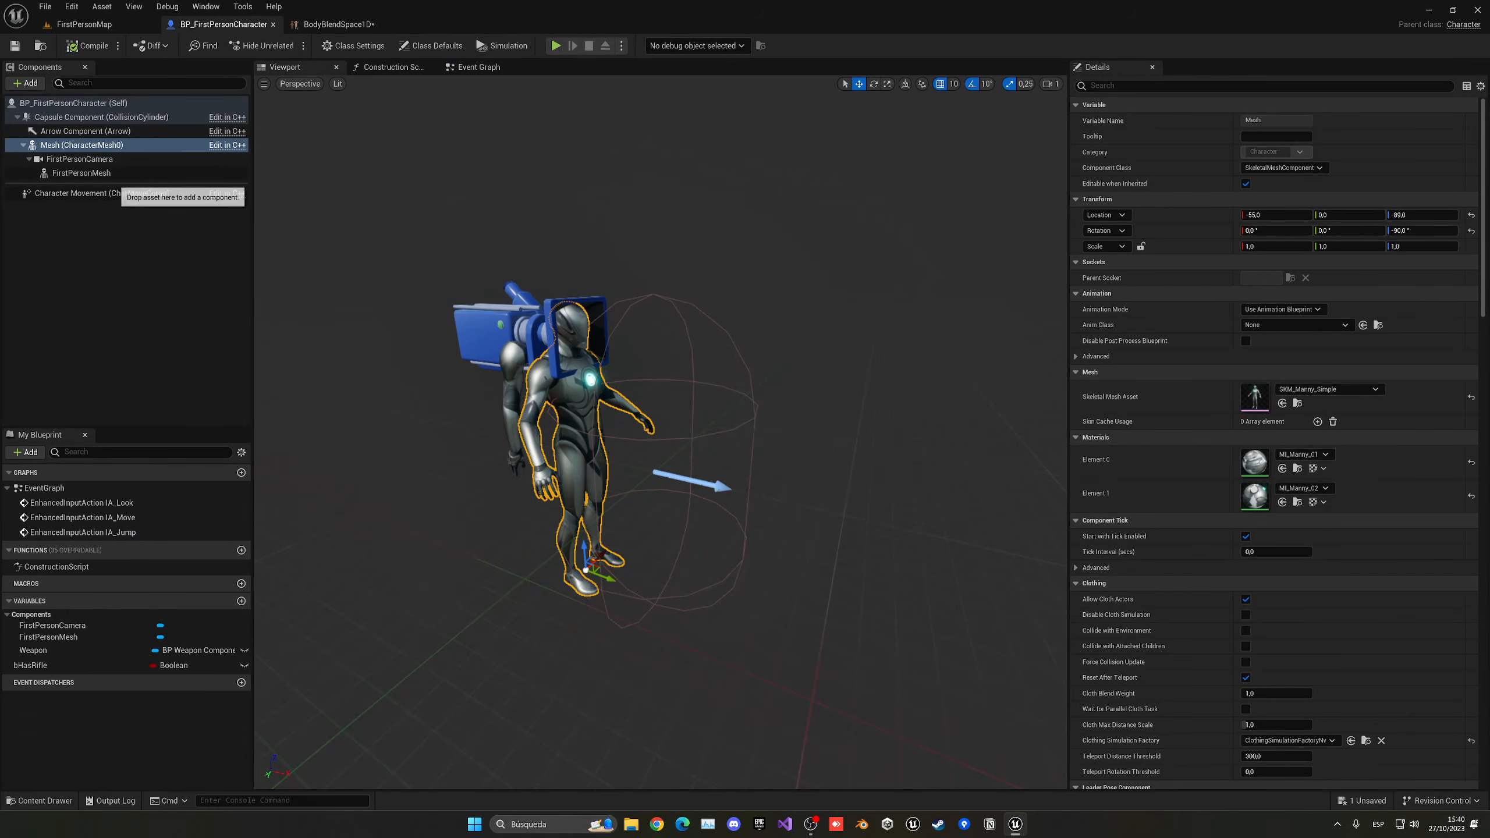
pyautogui.click(100, 194)
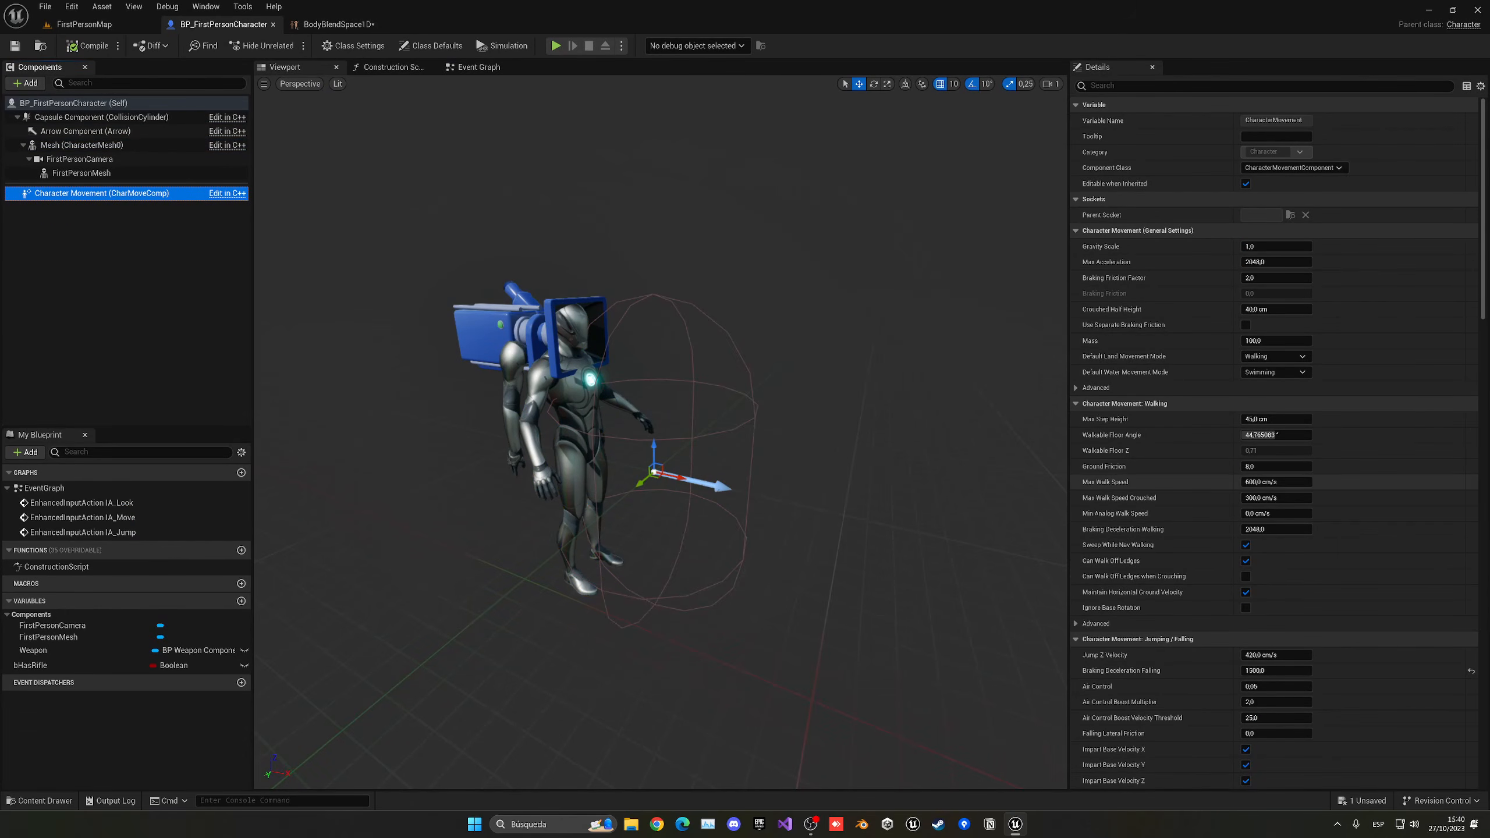
pyautogui.click(1273, 482)
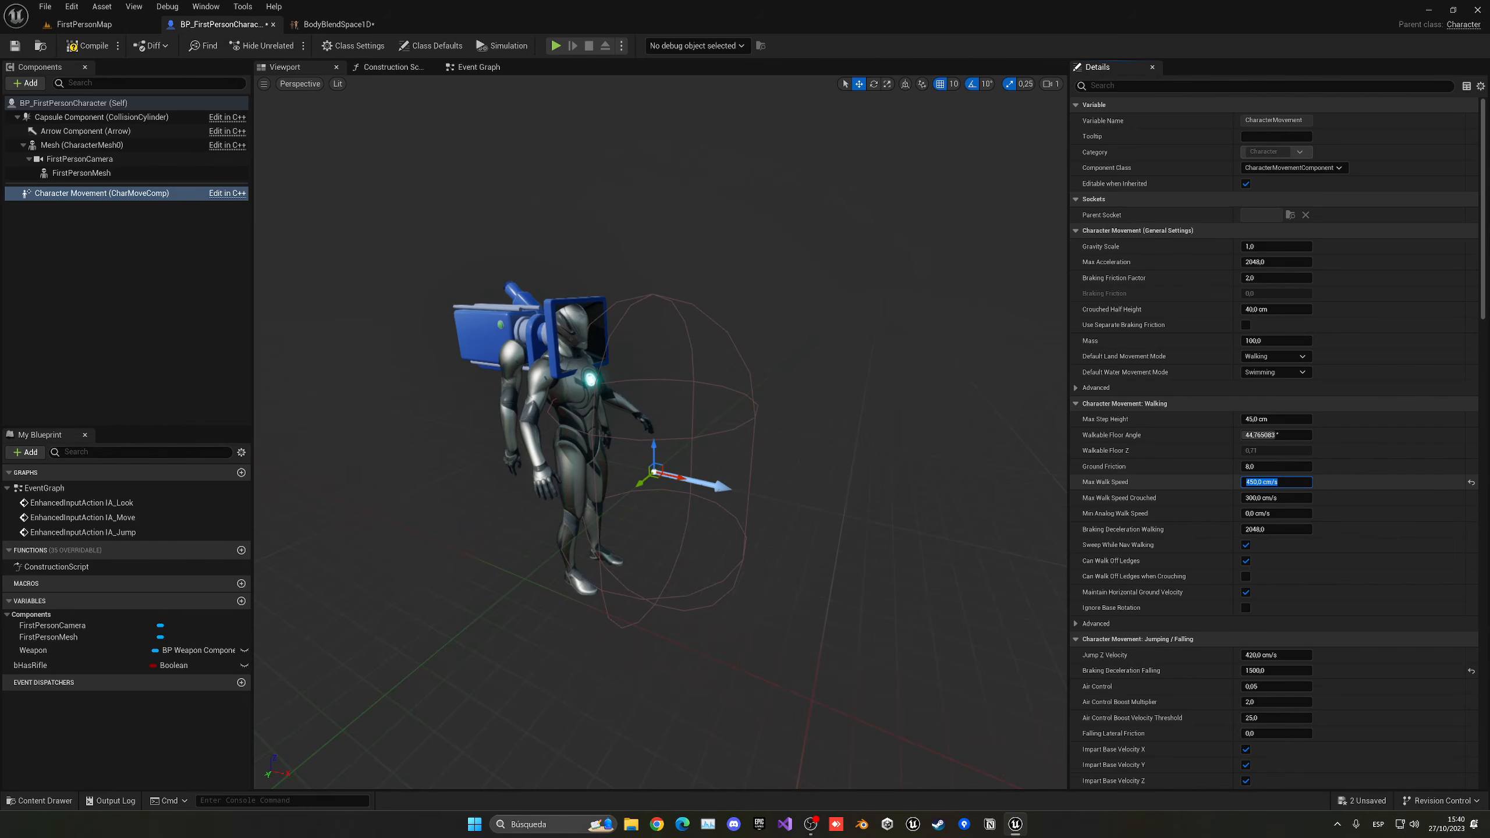
# - Set BodyBlendSpace1D's maximum axis value to 450 and place the MM_Idle animation at speed 0
pyautogui.click(339, 24)
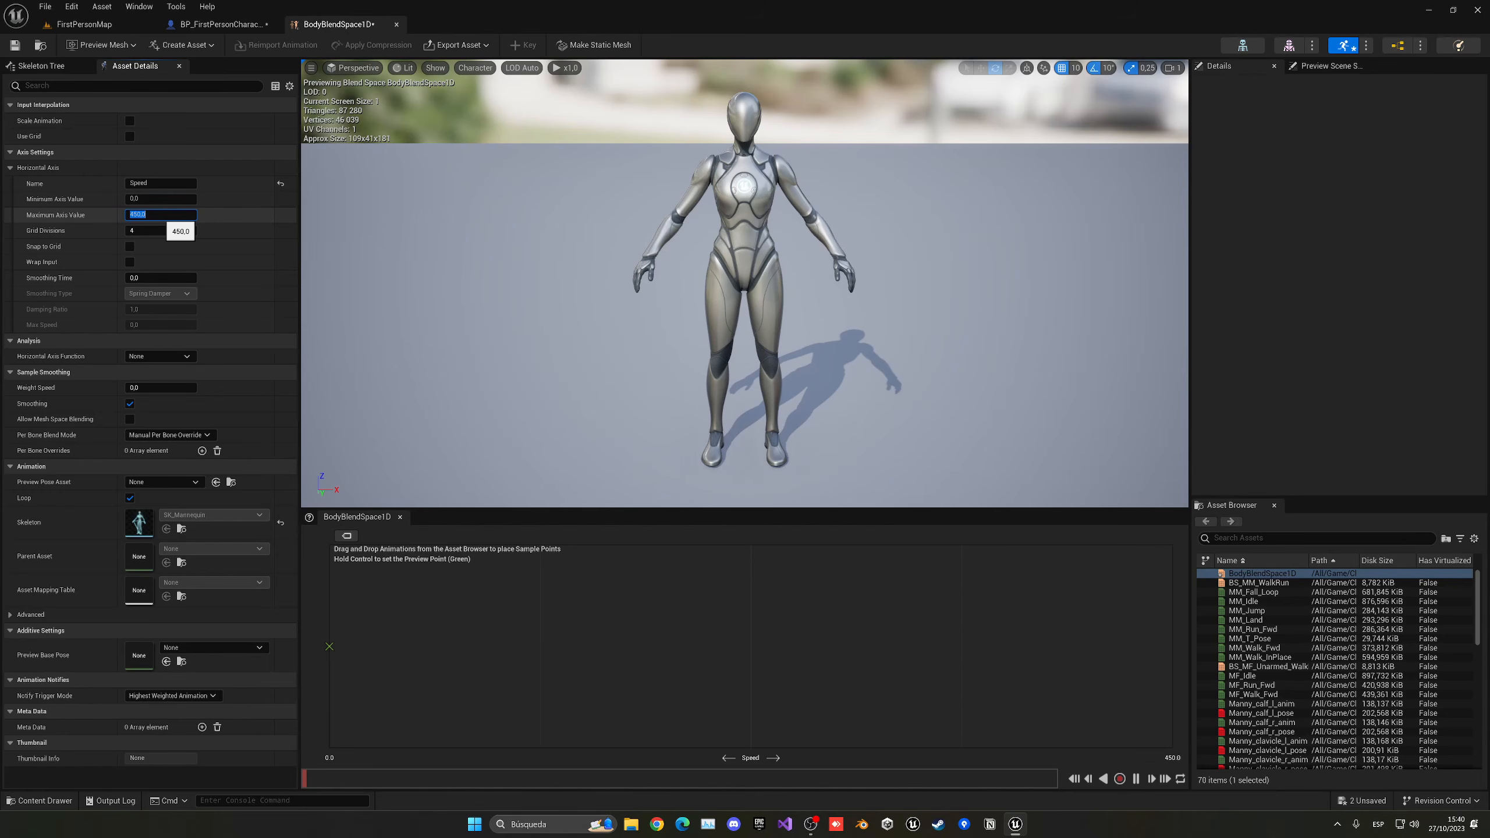
pyautogui.click(1262, 538)
pyautogui.write('idle')
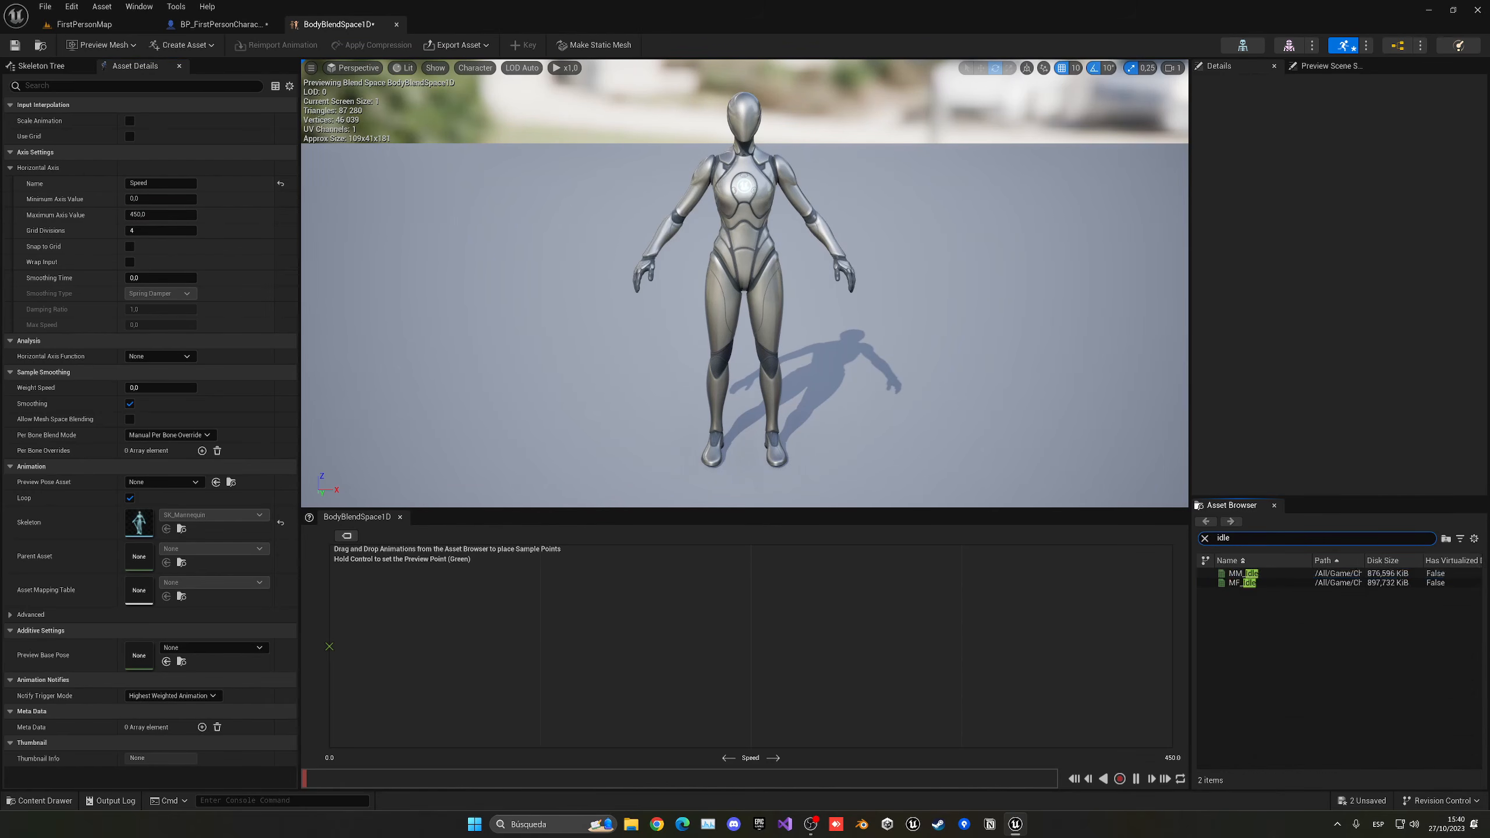
pyautogui.moveTo(1242, 573)
pyautogui.mouseDown()
pyautogui.moveTo(531, 646)
pyautogui.moveTo(329, 646)
pyautogui.mouseUp()
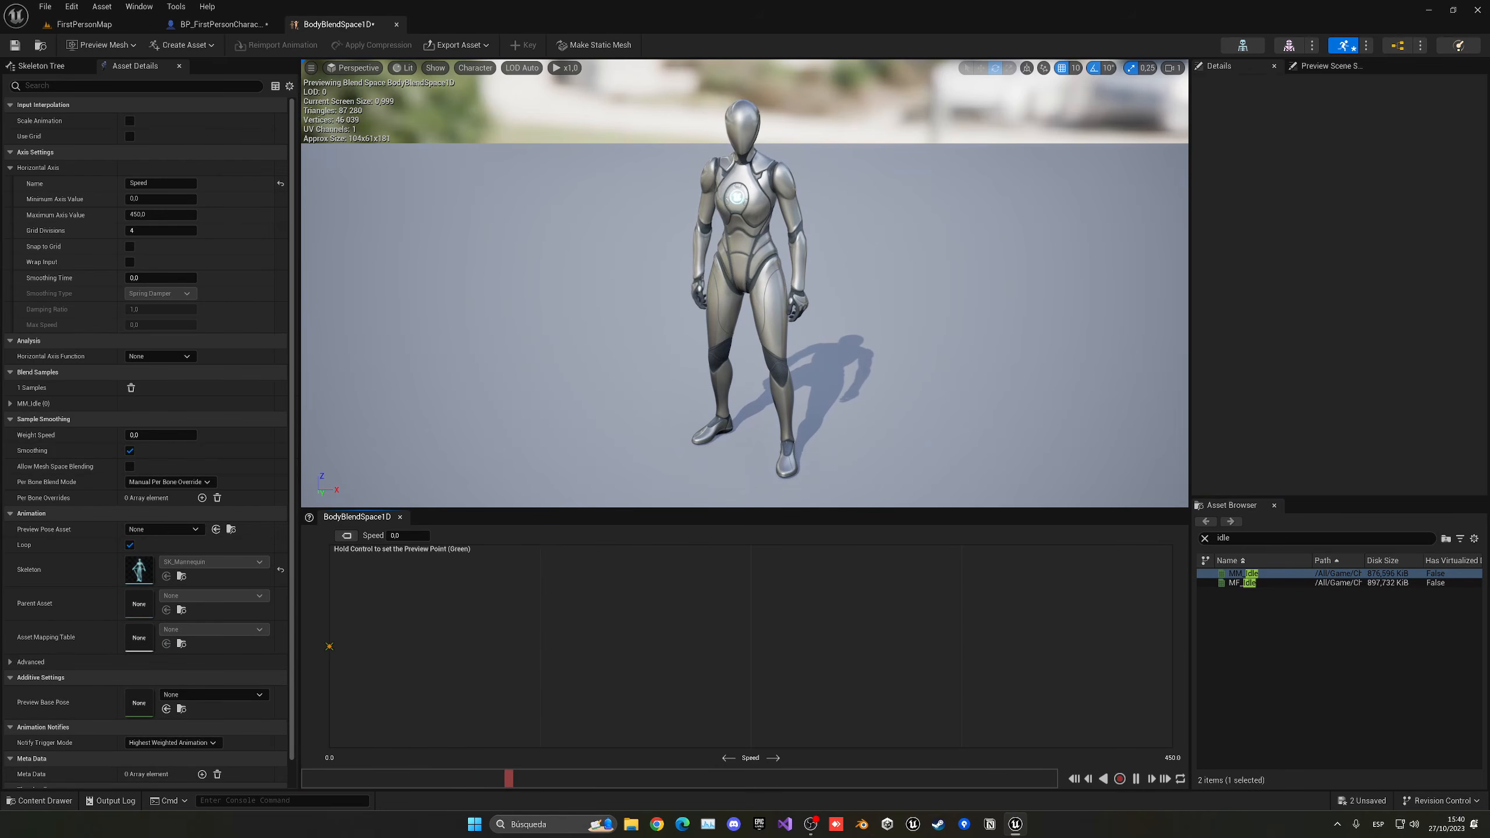
# - Place the MM_Walk_Fwd animation at speed 450 in the blend space and preview the blend along the axis
pyautogui.click(1233, 538)
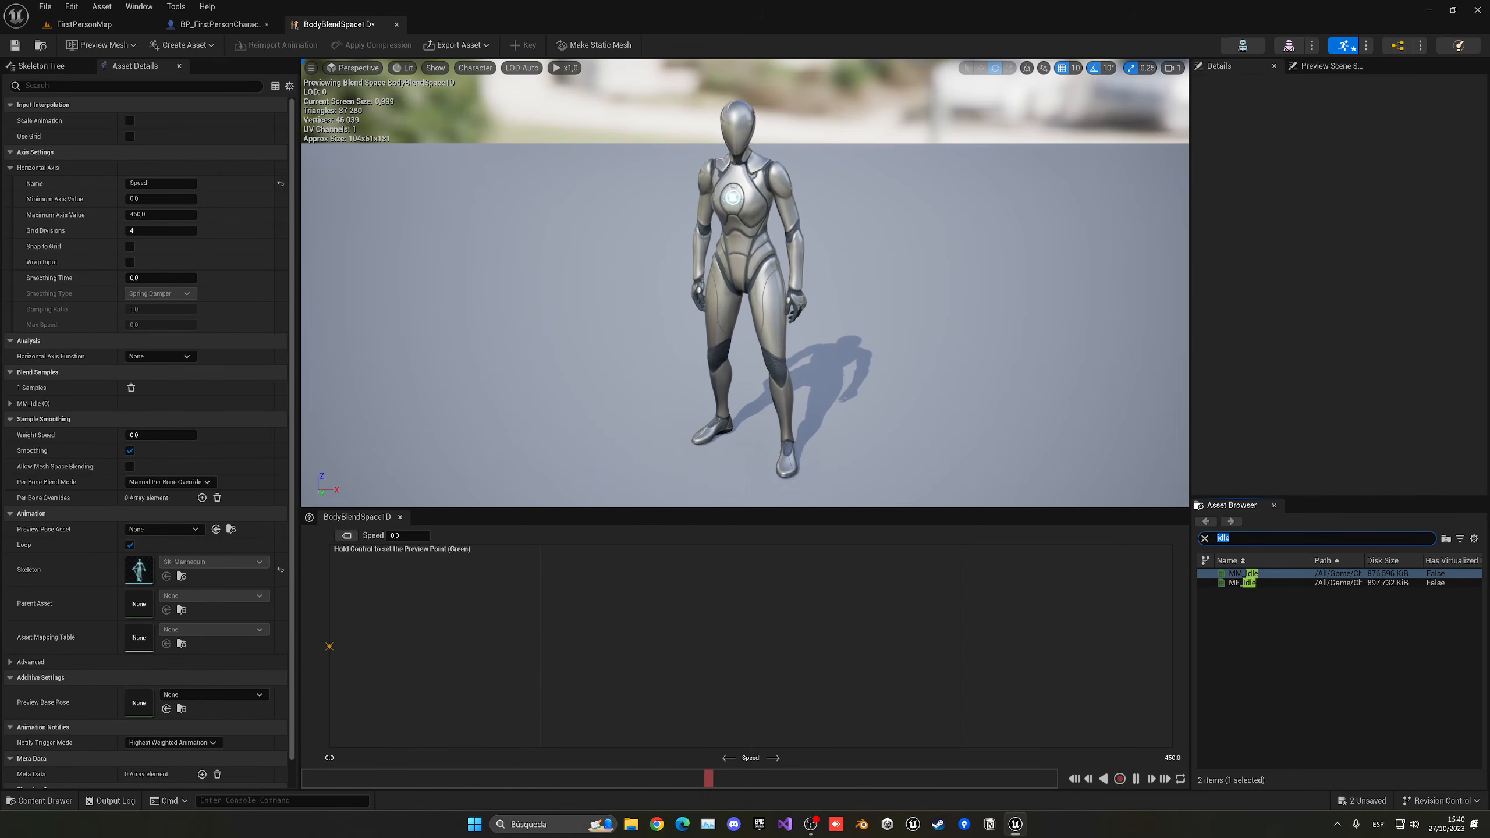
pyautogui.write('walk')
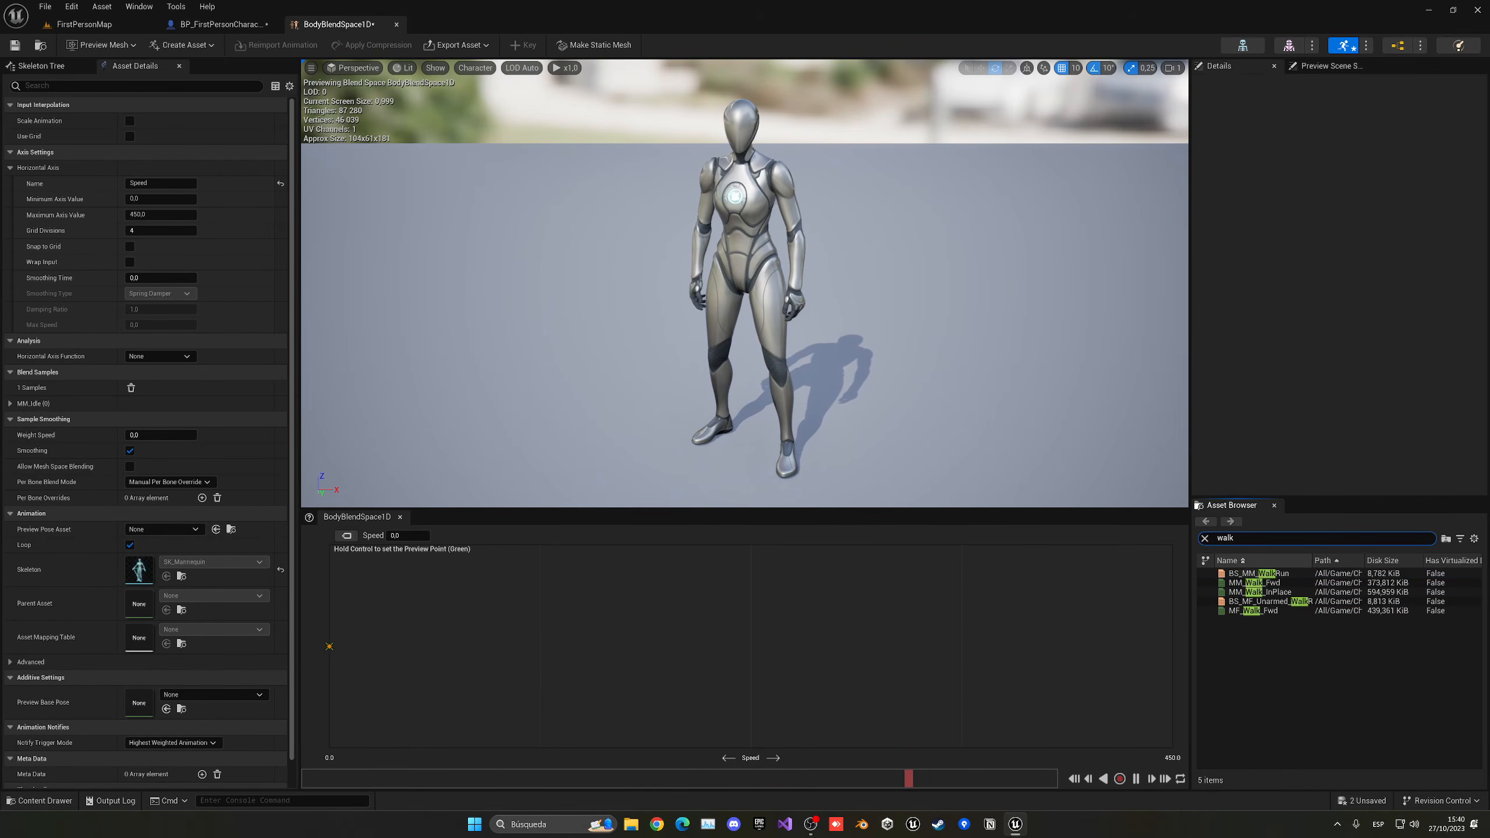
pyautogui.moveTo(1254, 582); pyautogui.dragTo(1172, 646)
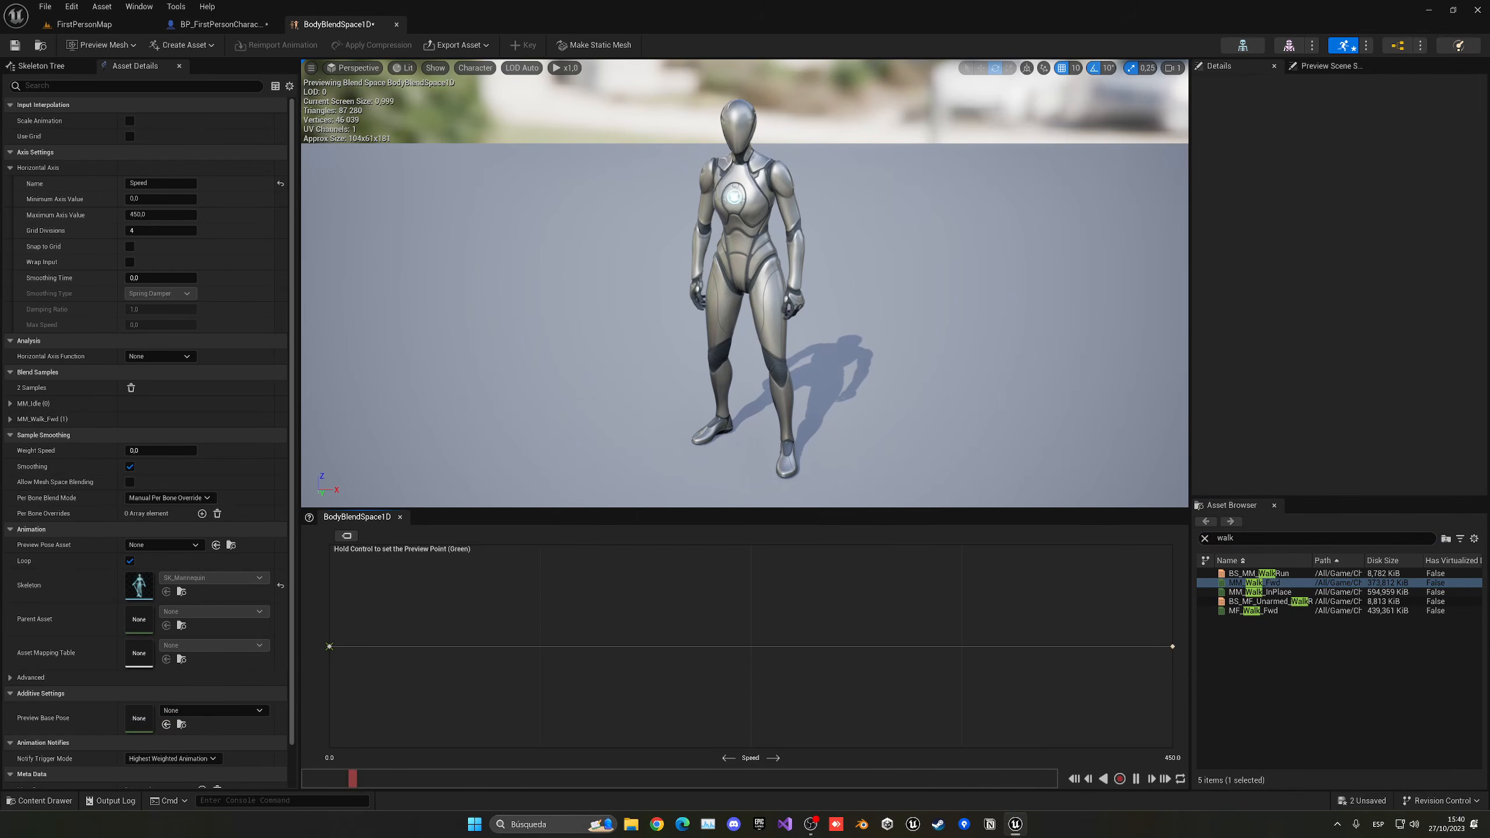
pyautogui.keyDown('ctrl'); pyautogui.moveTo(522, 646); pyautogui.dragTo(1132, 646); pyautogui.keyUp('ctrl')
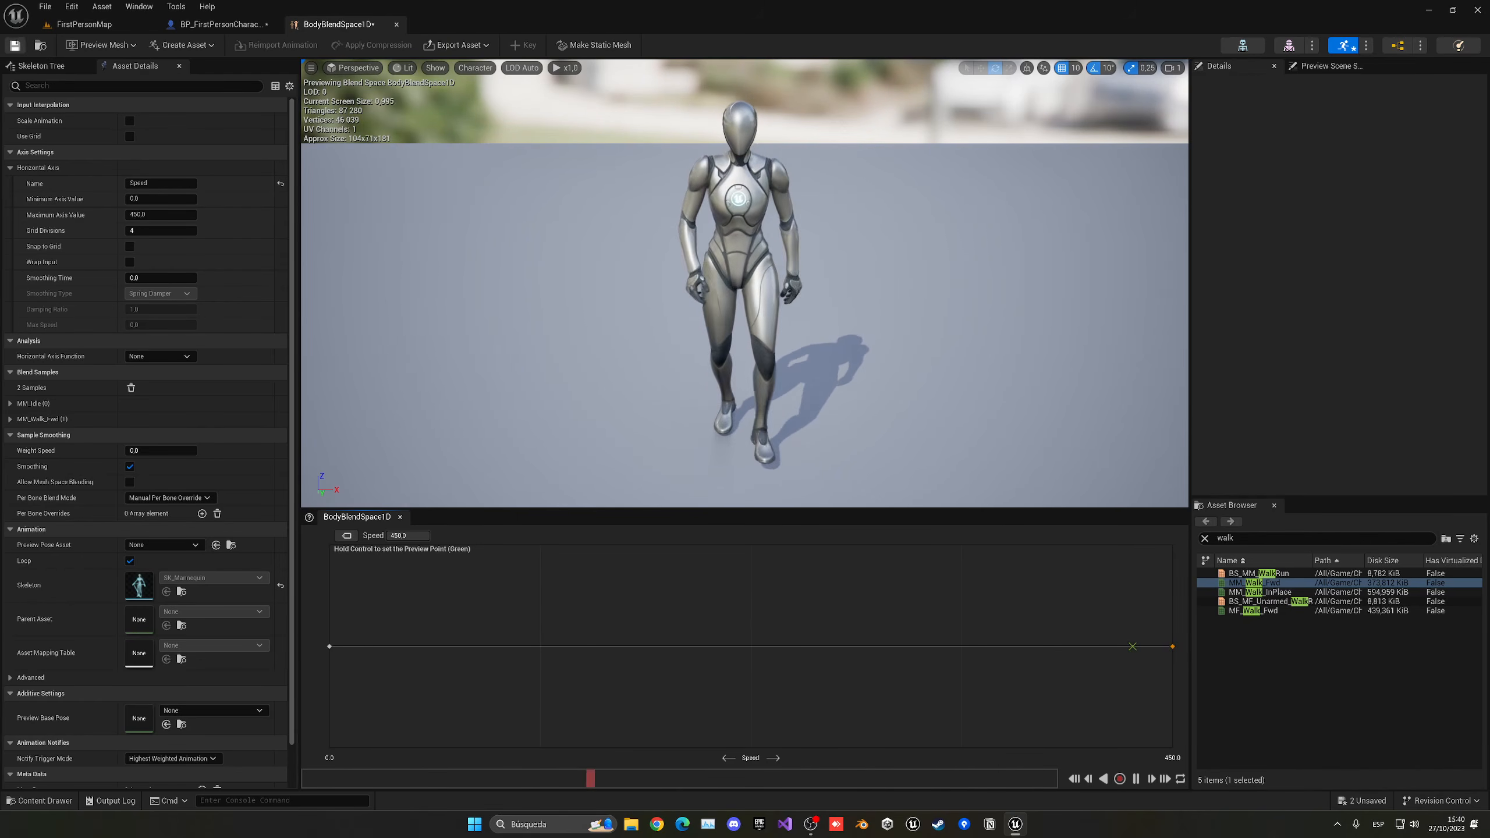
# - Create an Animation Blueprint for the SK_Mannequin skeleton in the Manny folder, name it ABP_Body and open it
pyautogui.click(217, 24)
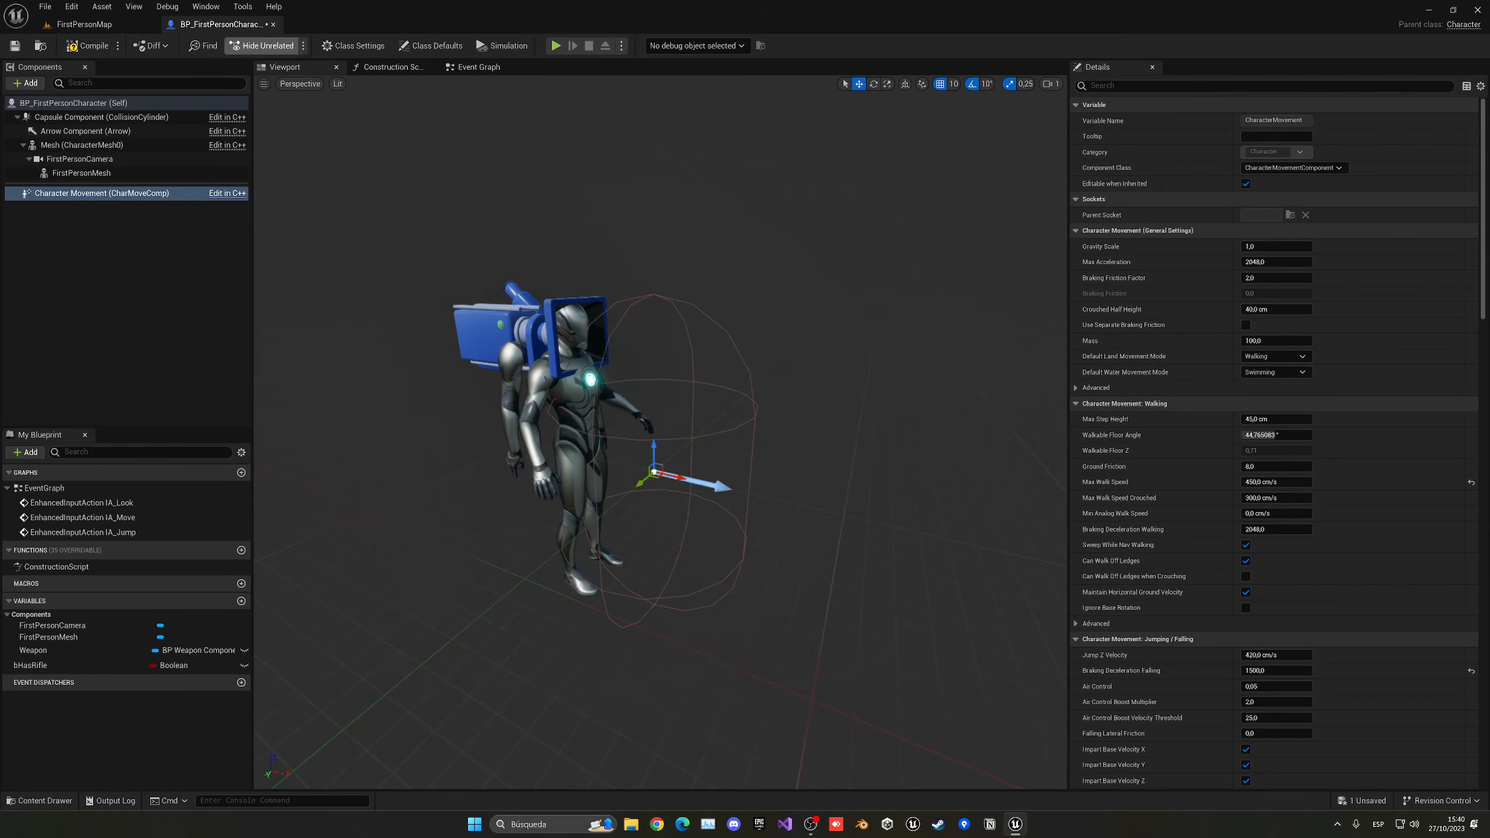
pyautogui.click(84, 24)
pyautogui.rightClick(748, 669)
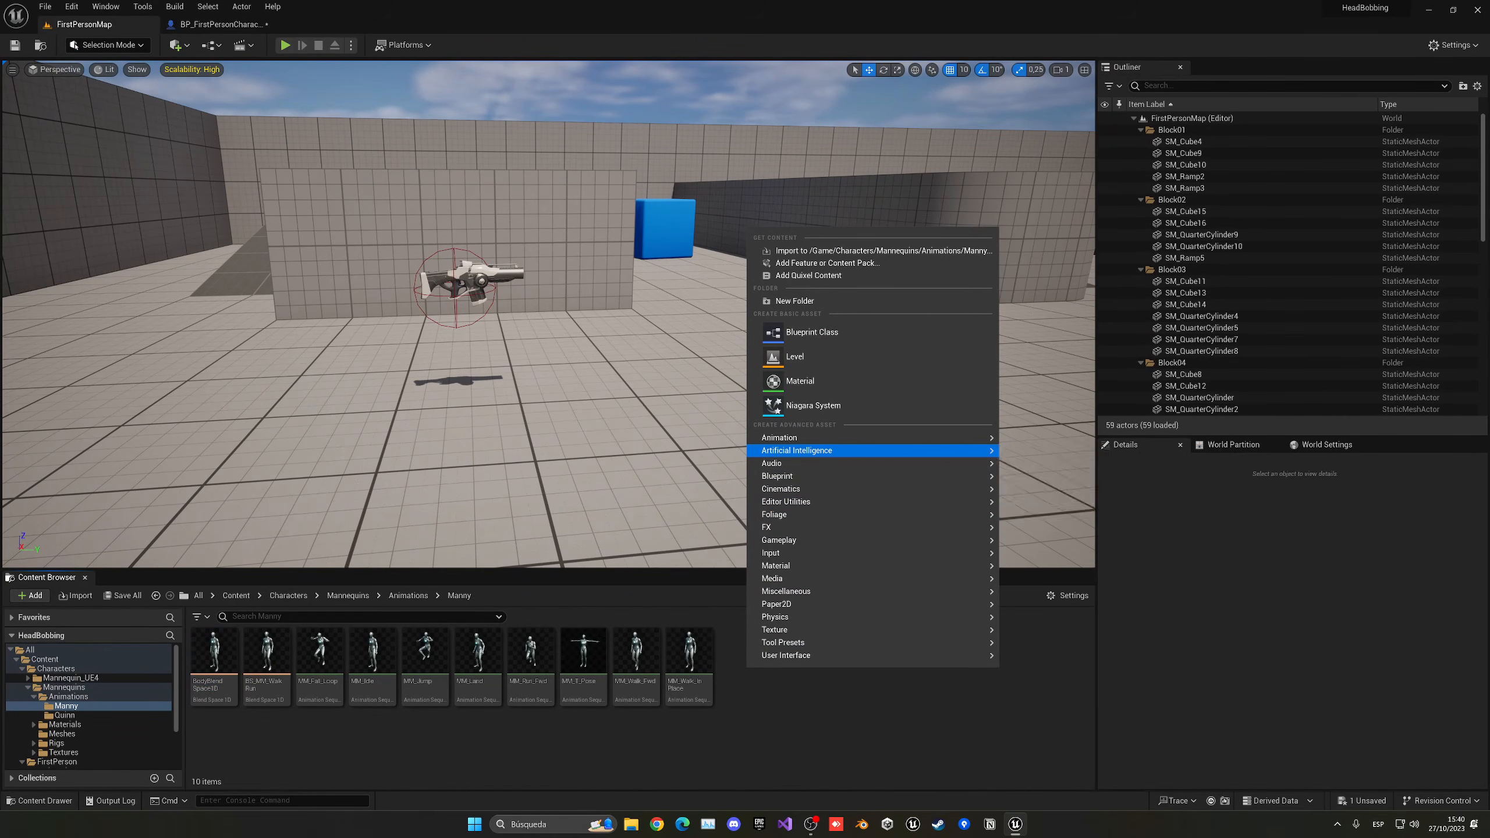
pyautogui.moveTo(780, 437)
pyautogui.click(1072, 472)
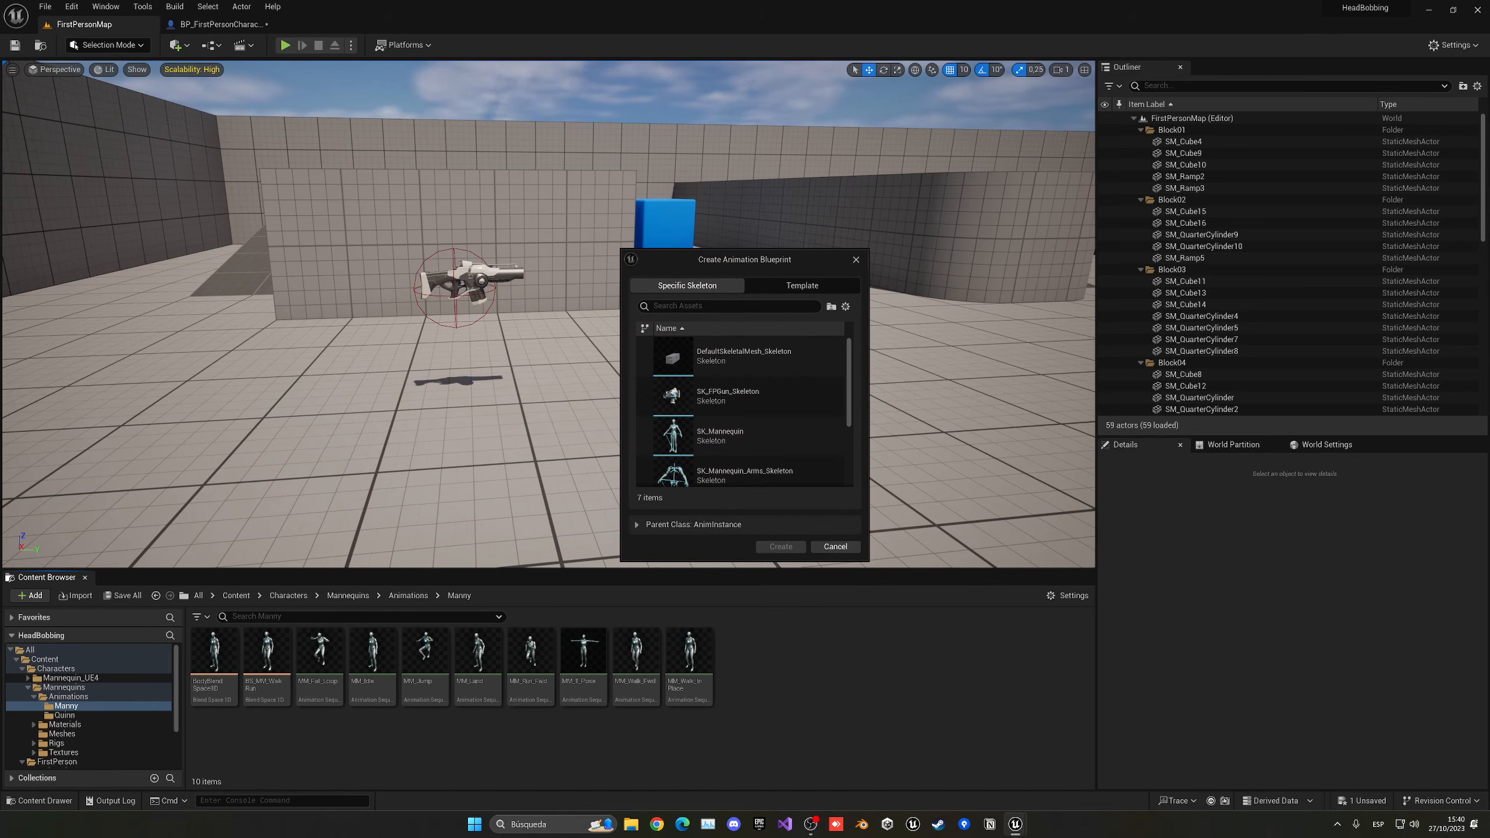
pyautogui.click(727, 435)
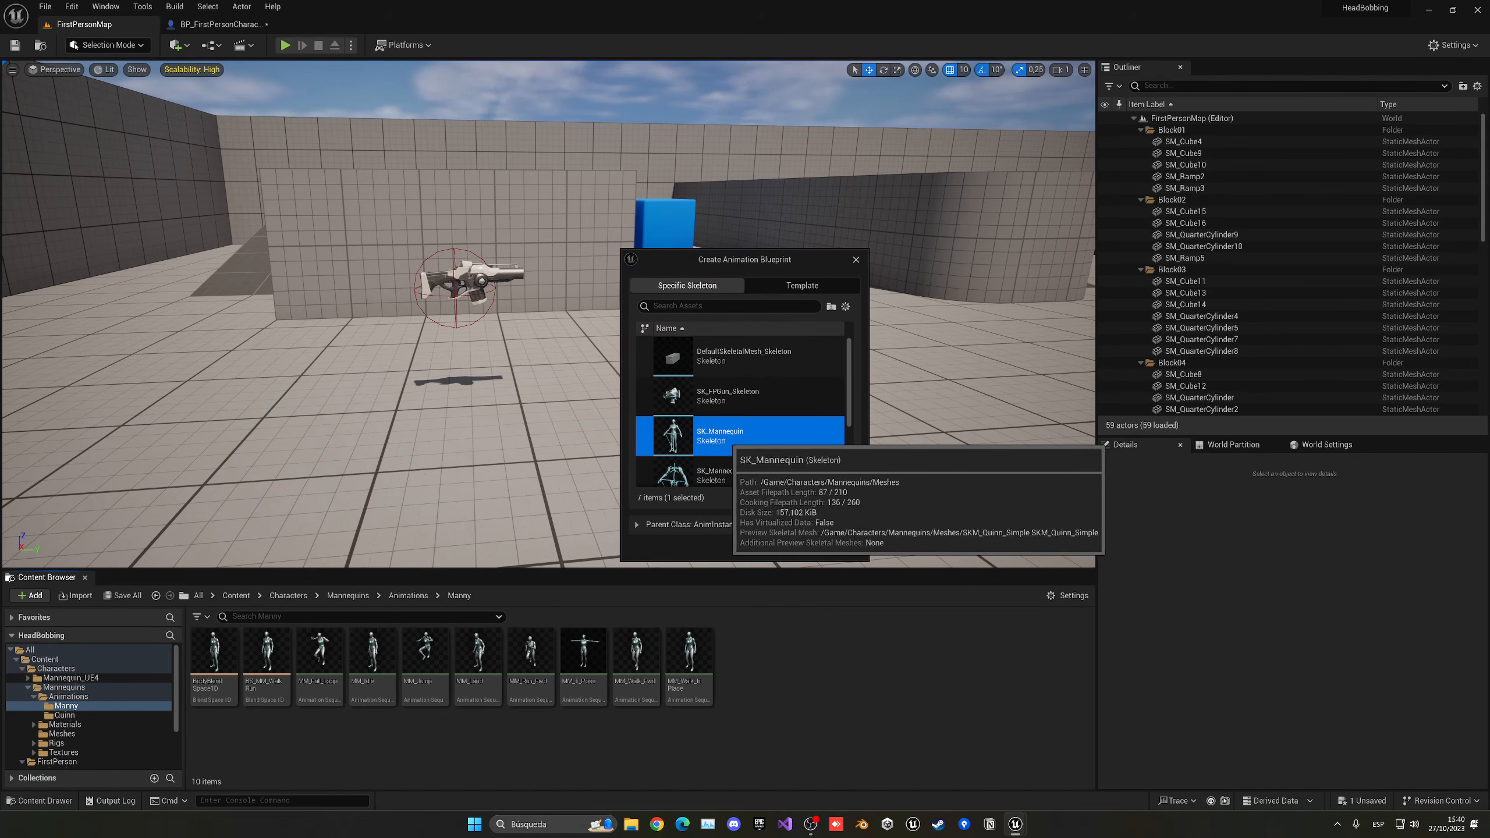
pyautogui.click(781, 547)
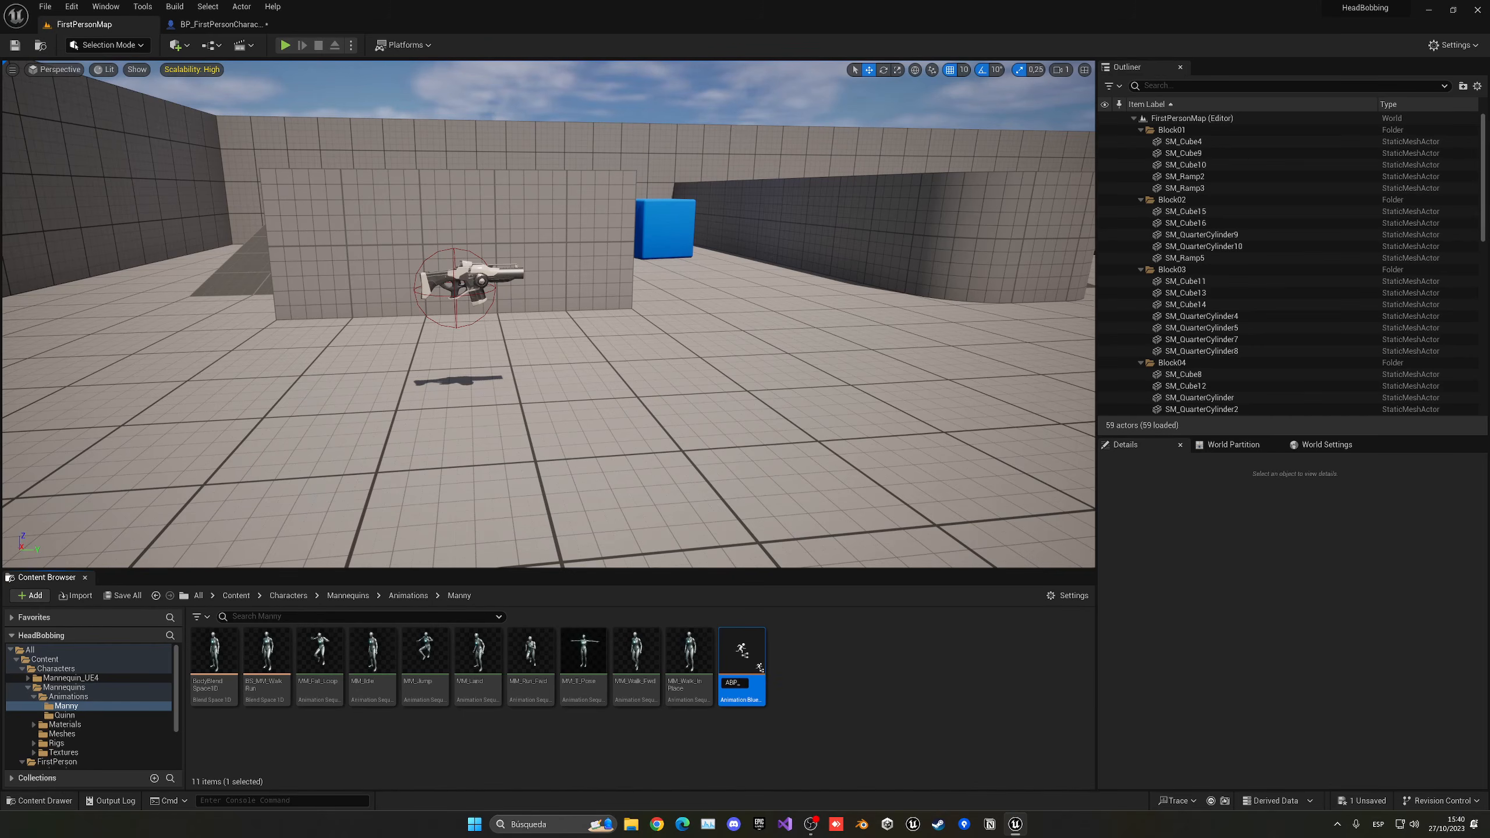
pyautogui.press('Return')
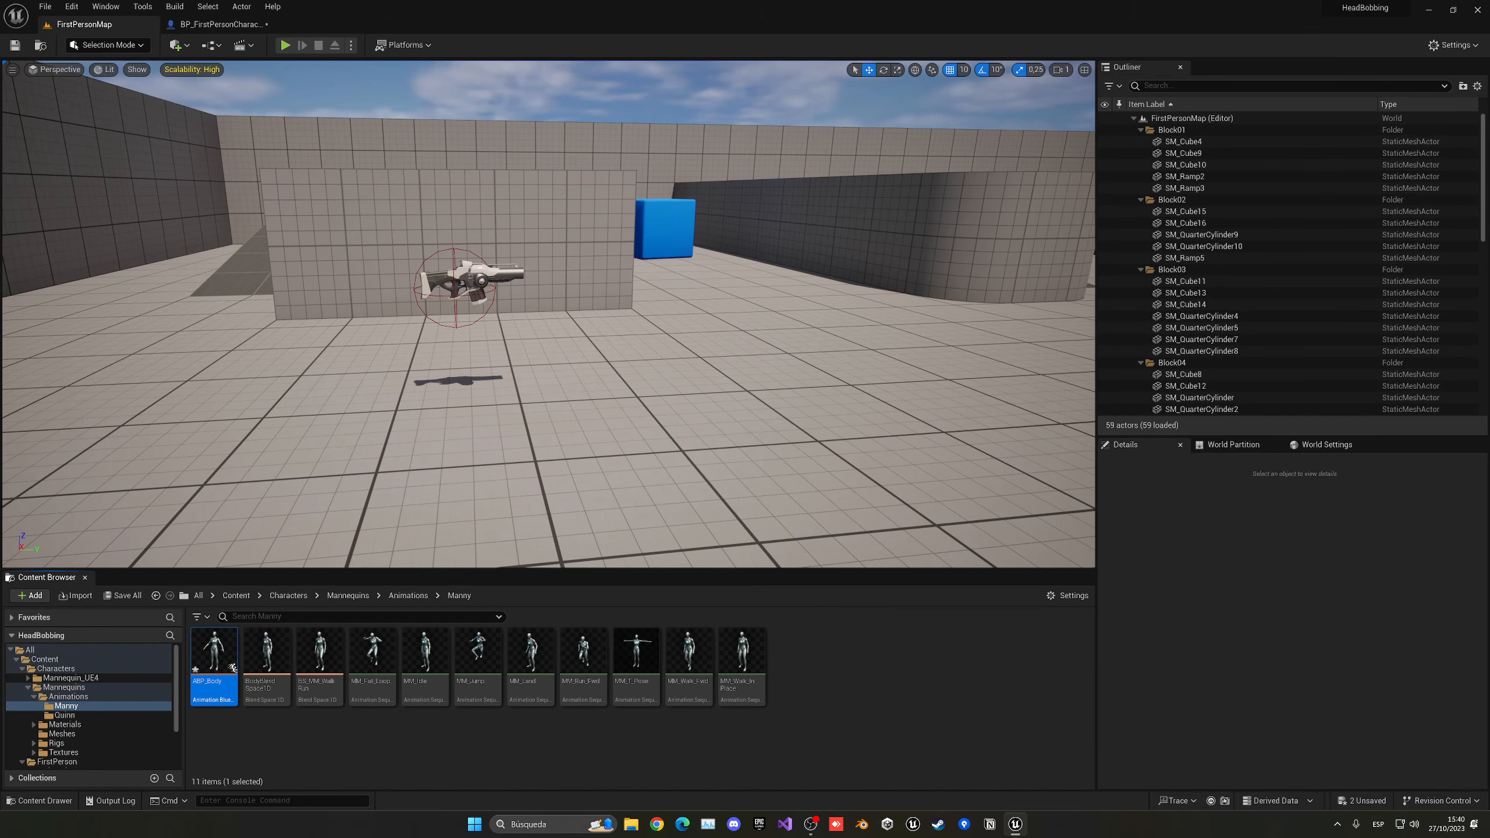
pyautogui.press('Return')
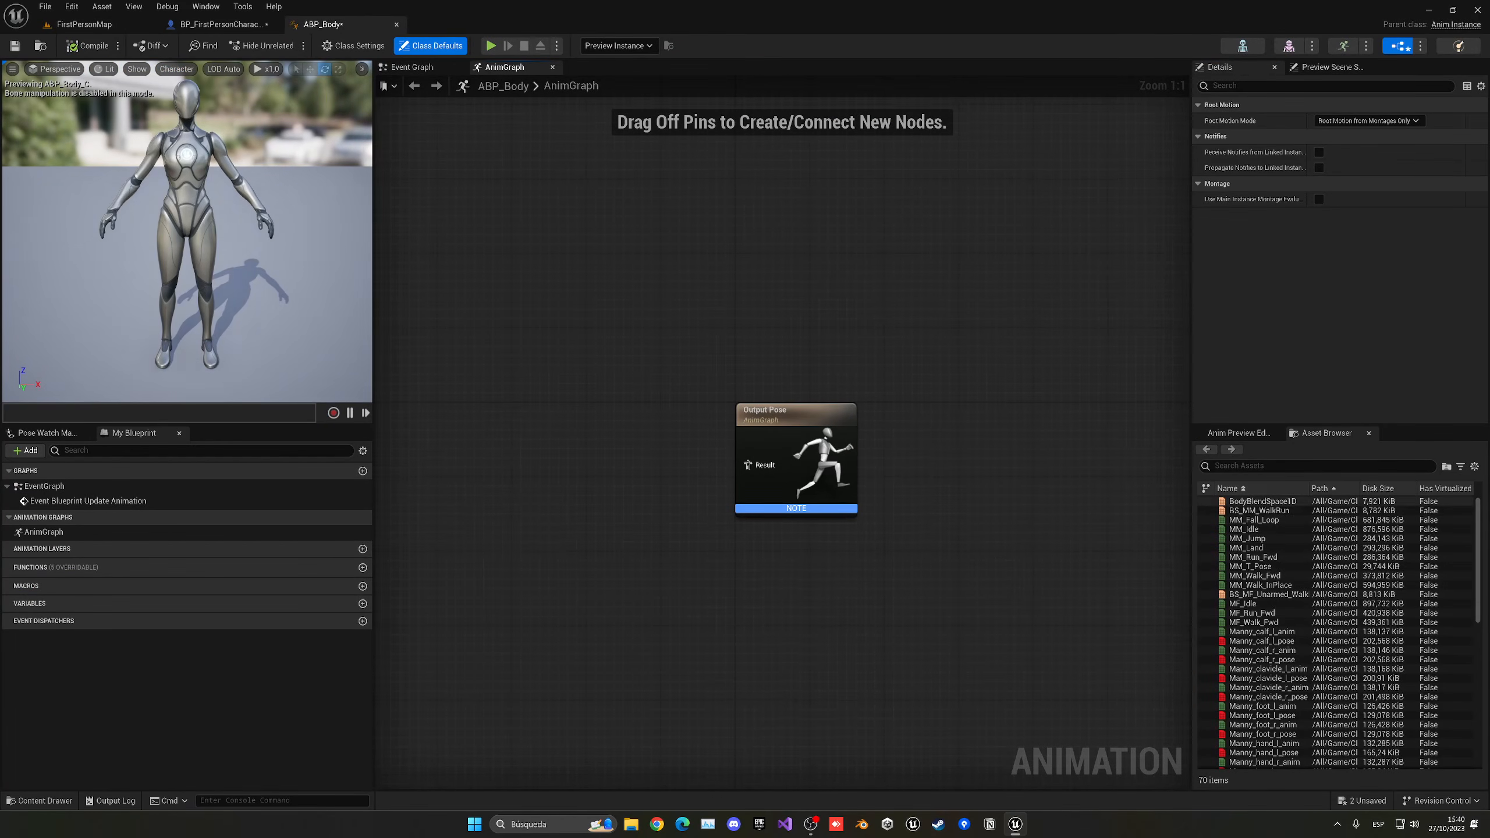
# - Add BodyBlendSpace1D to the AnimGraph, connect it to the Output Pose result and compile
pyautogui.moveTo(1269, 501); pyautogui.dragTo(751, 466)
pyautogui.moveTo(752, 466); pyautogui.dragTo(880, 453, button='right')
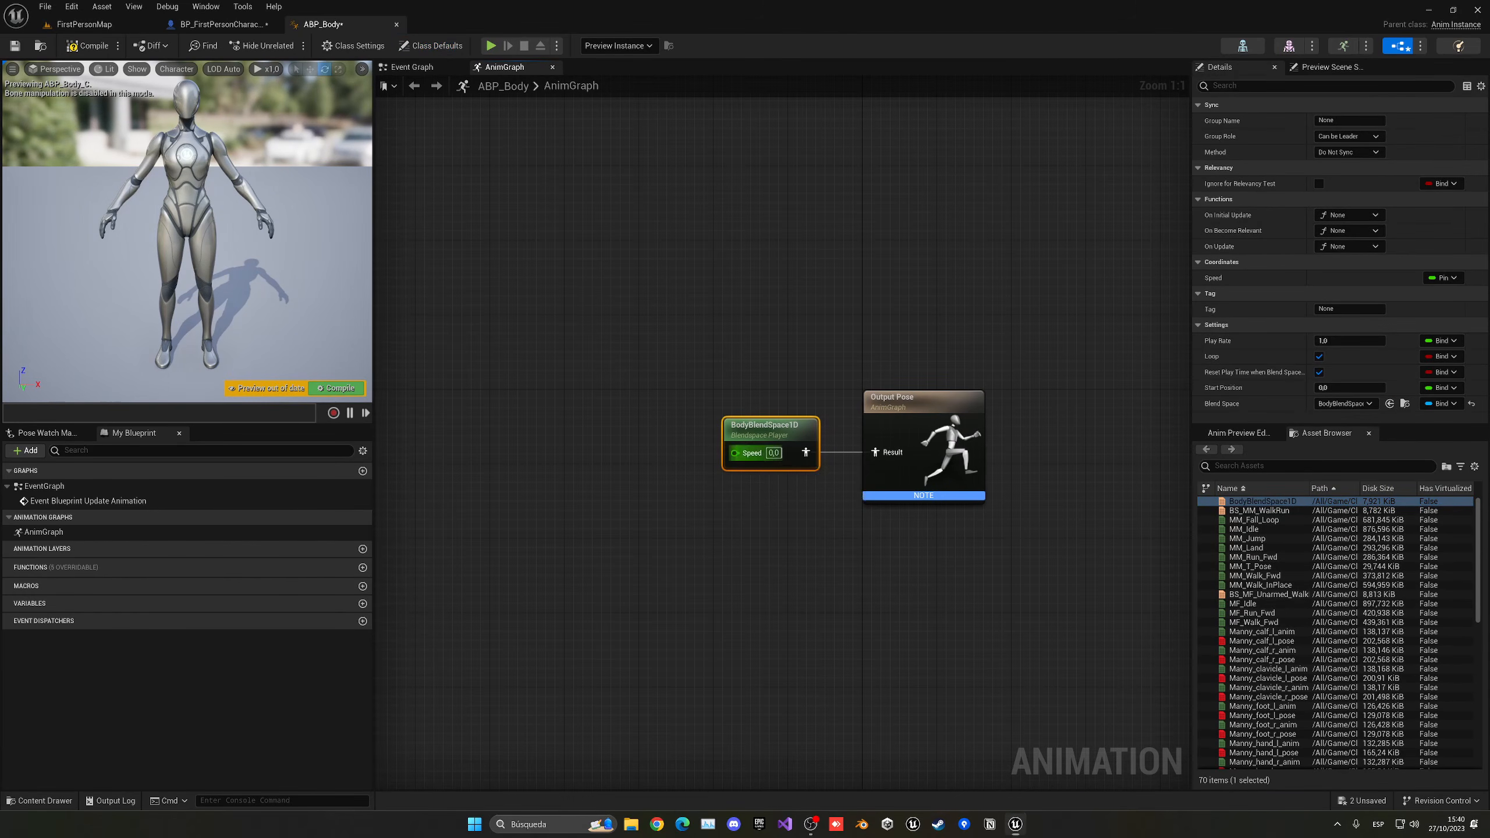
pyautogui.click(337, 389)
# - Test the blend space node with a Speed of 450, and reset it to 0
pyautogui.click(774, 453)
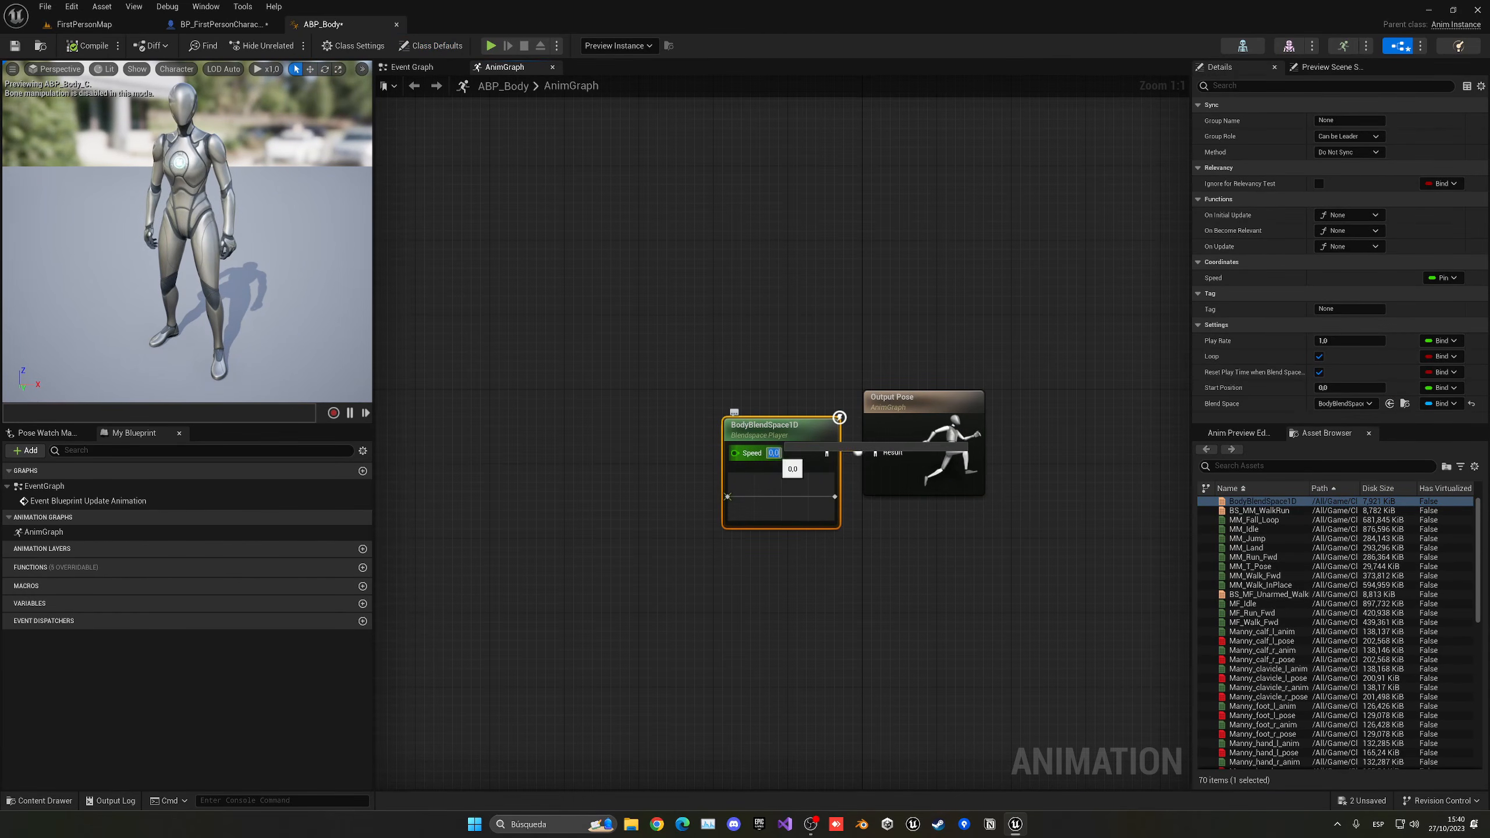
pyautogui.write('450')
pyautogui.press('Return')
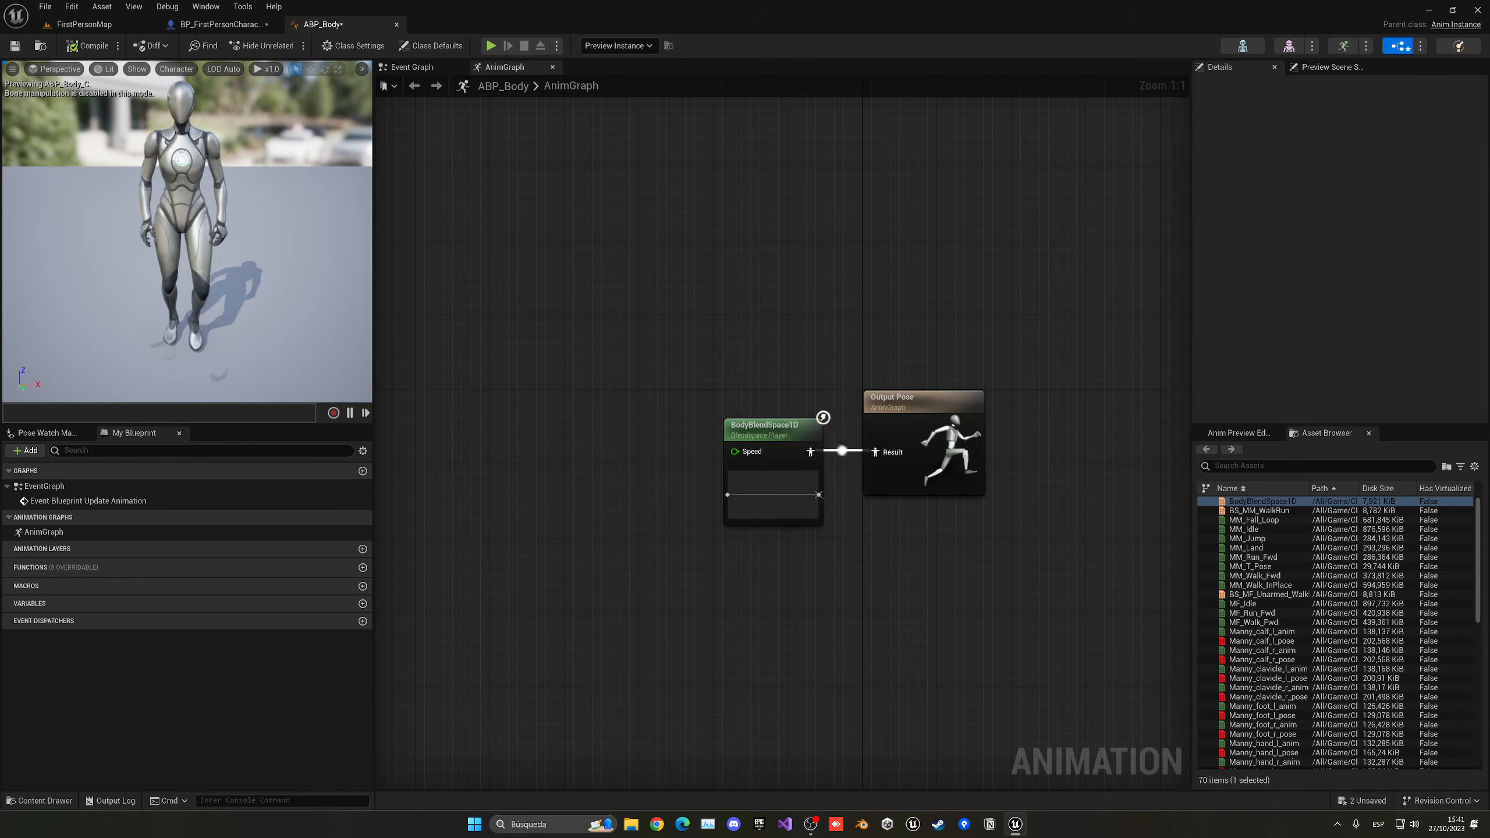
pyautogui.click(778, 453)
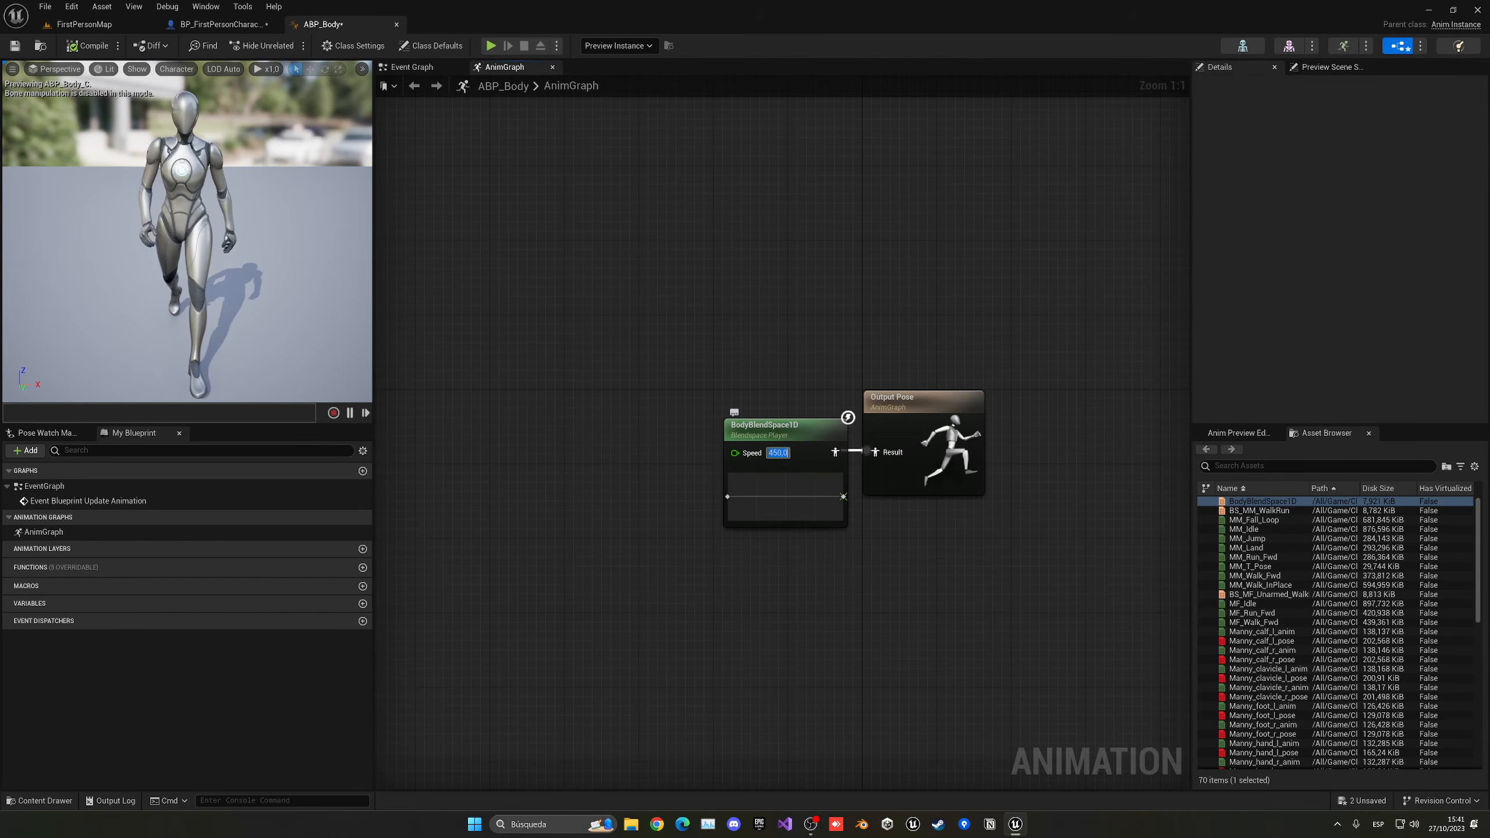
pyautogui.write('0')
pyautogui.press('Return')
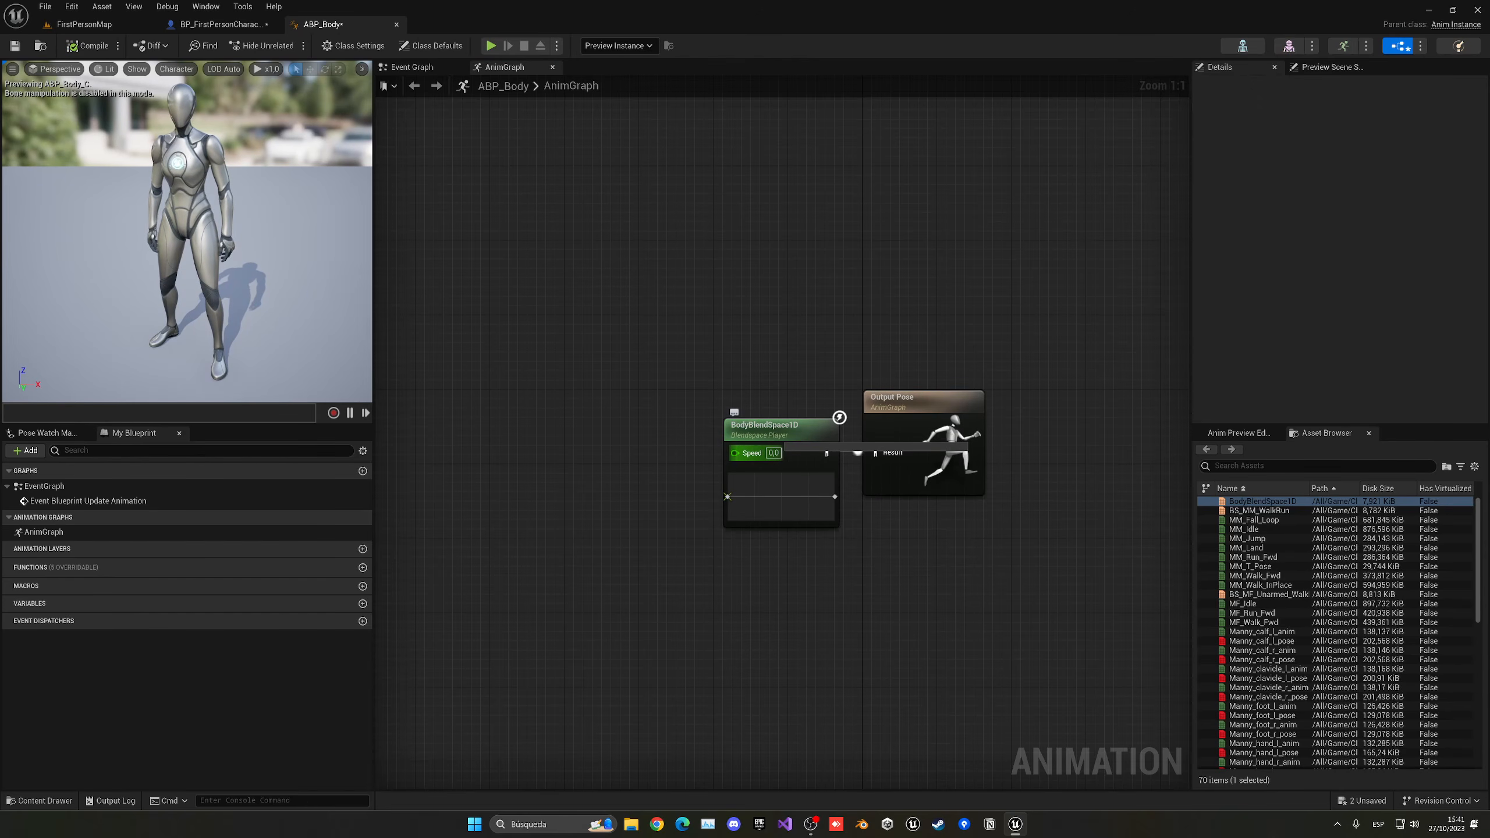
# - Promote the blend space node's Speed input to a variable and straighten the connections between the AnimGraph nodes
pyautogui.rightClick(738, 452)
pyautogui.click(775, 475)
pyautogui.moveTo(627, 367); pyautogui.dragTo(906, 520)
pyautogui.press('q')
pyautogui.click(906, 519)
# - In the Event Graph, add Get Velocity from Try Get Pawn Owner and feed its return value into a Vector Length node
pyautogui.click(412, 67)
pyautogui.moveTo(813, 233); pyautogui.dragTo(678, 226, button='right')
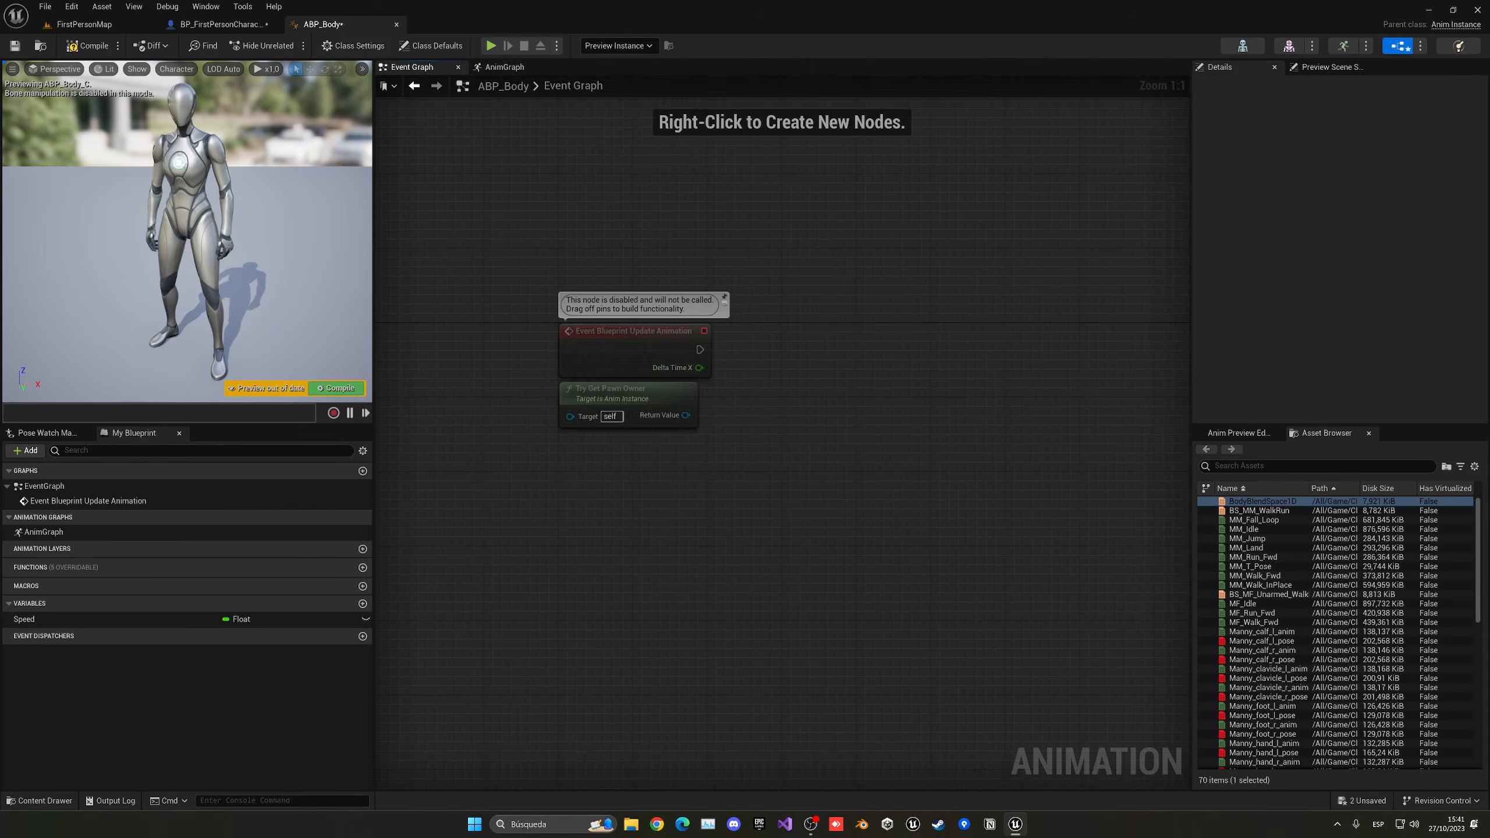
pyautogui.moveTo(686, 415); pyautogui.dragTo(569, 465)
pyautogui.write('get veloc')
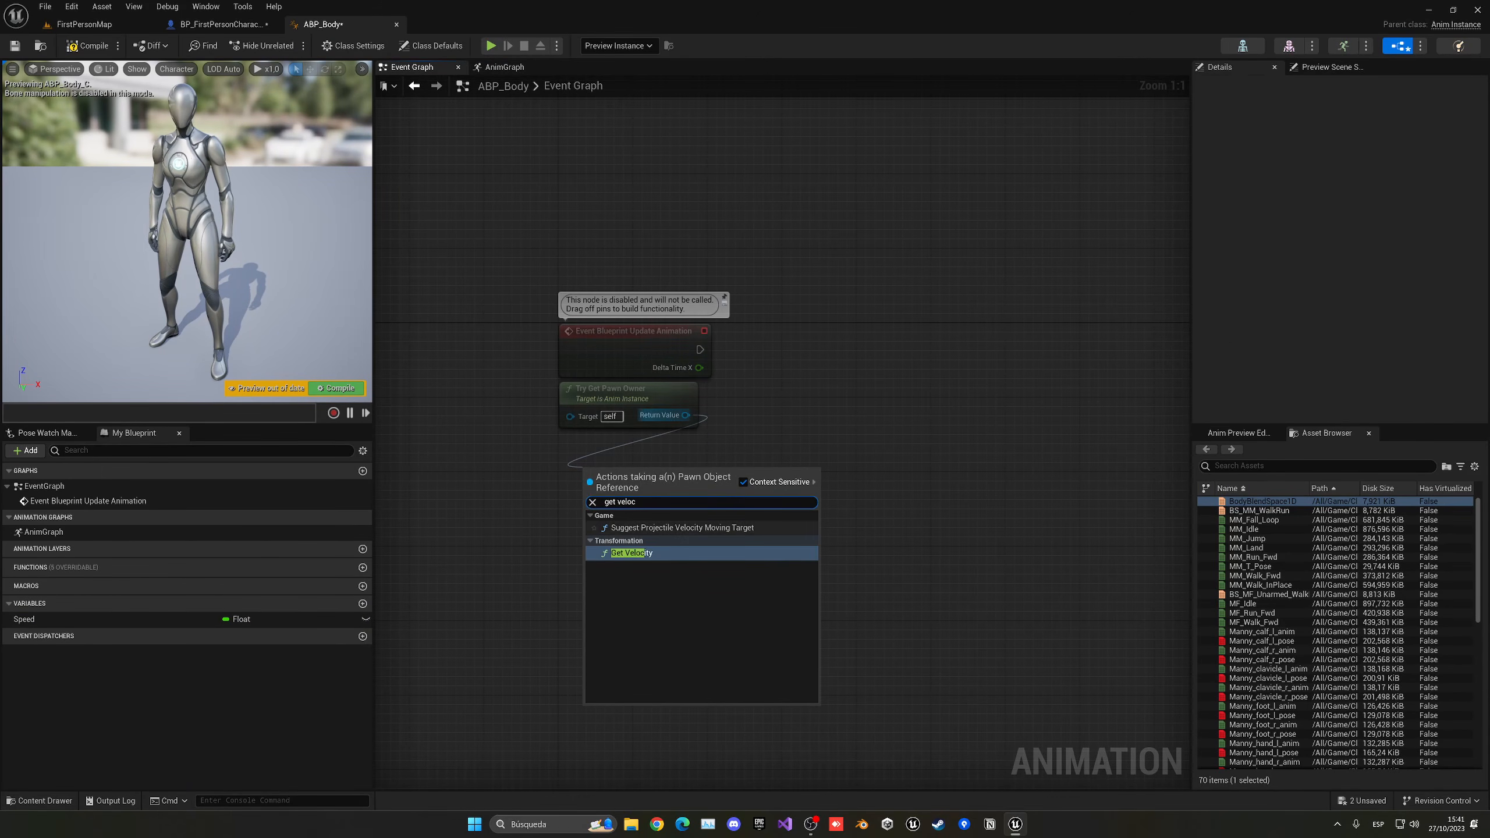
pyautogui.click(632, 553)
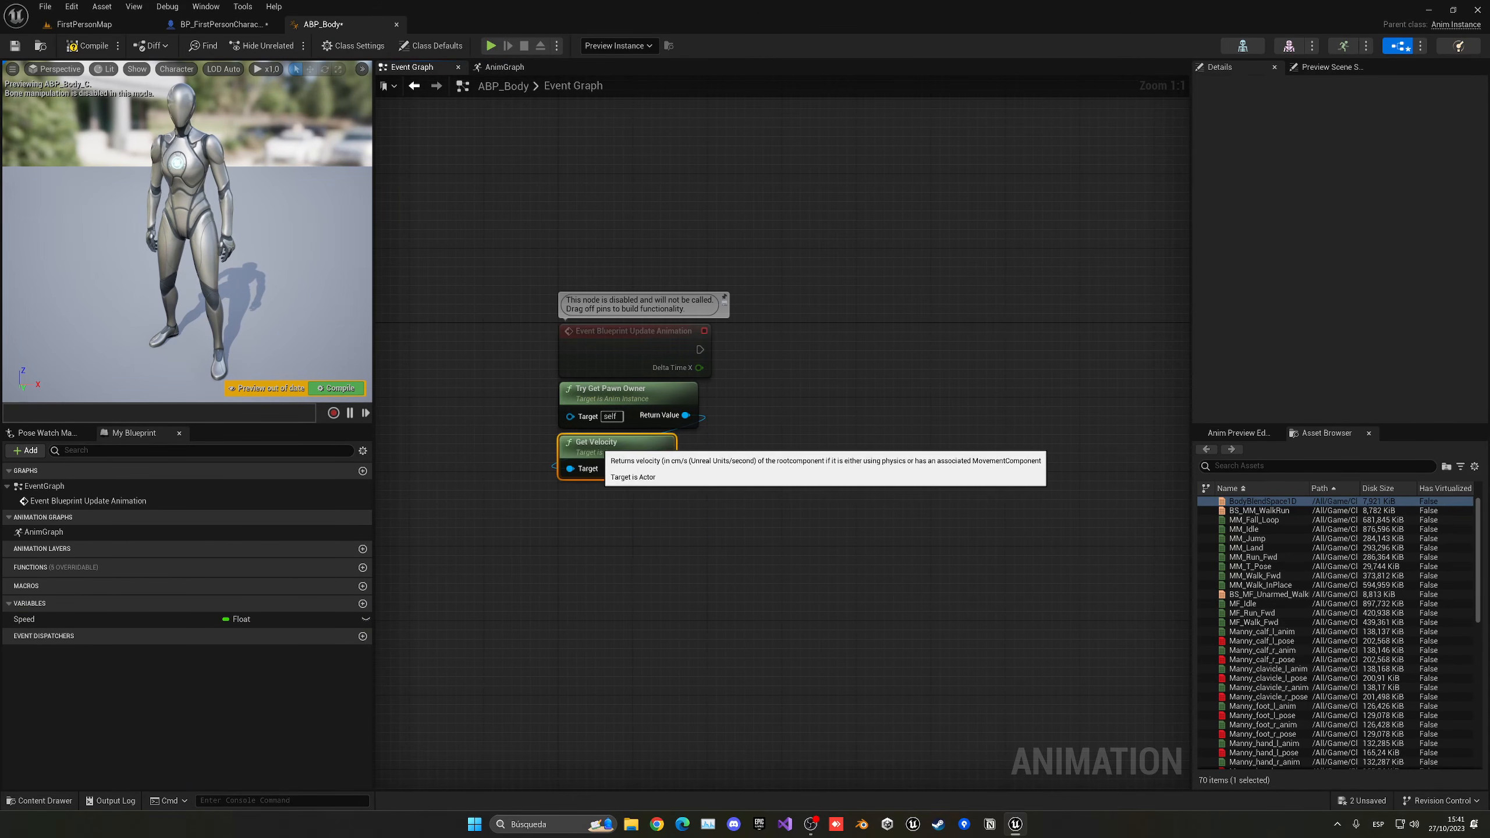
pyautogui.moveTo(587, 455); pyautogui.dragTo(584, 497)
pyautogui.write('vectl')
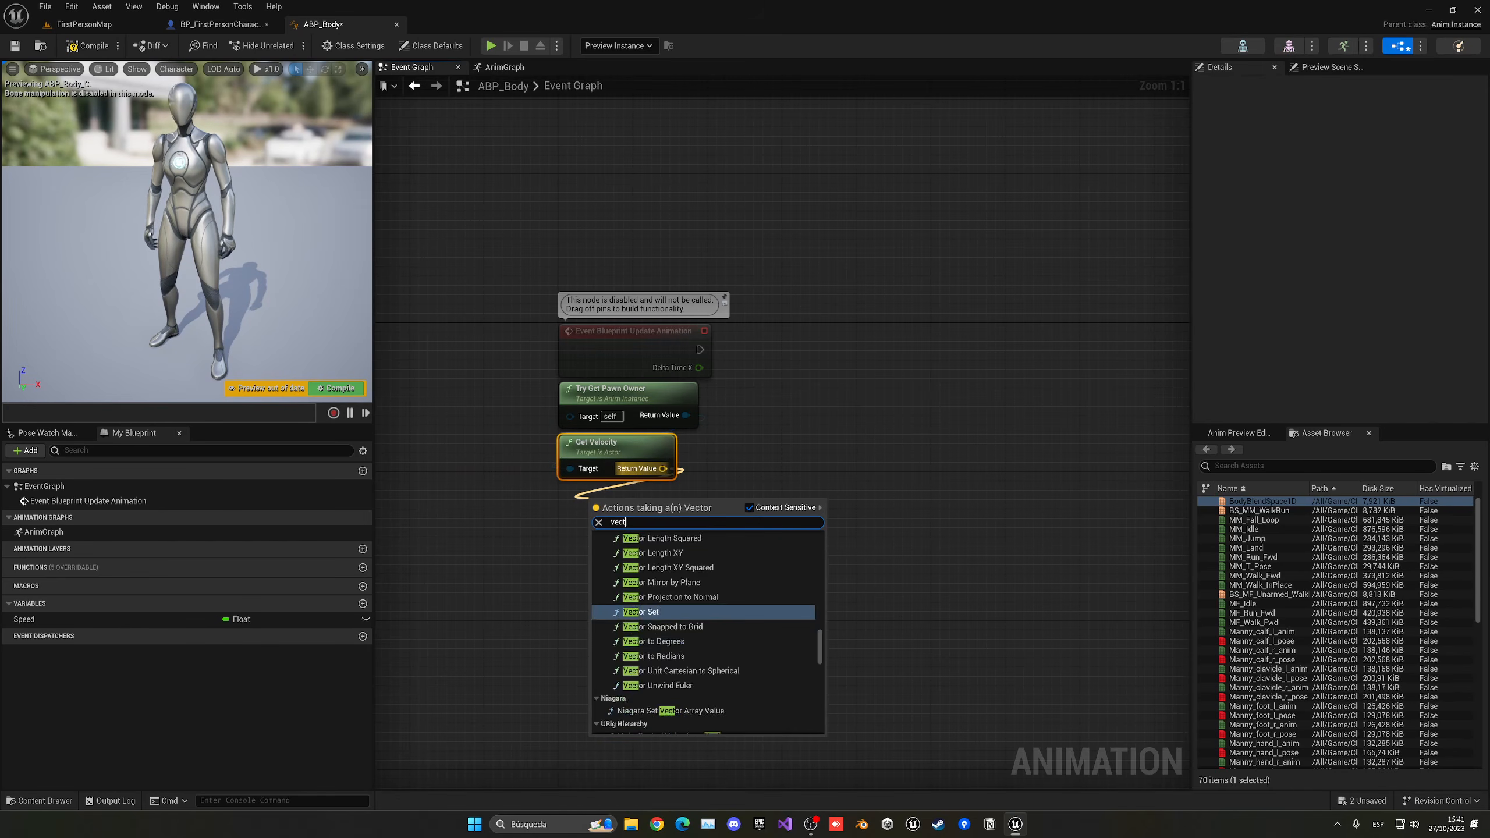
pyautogui.press('Return')
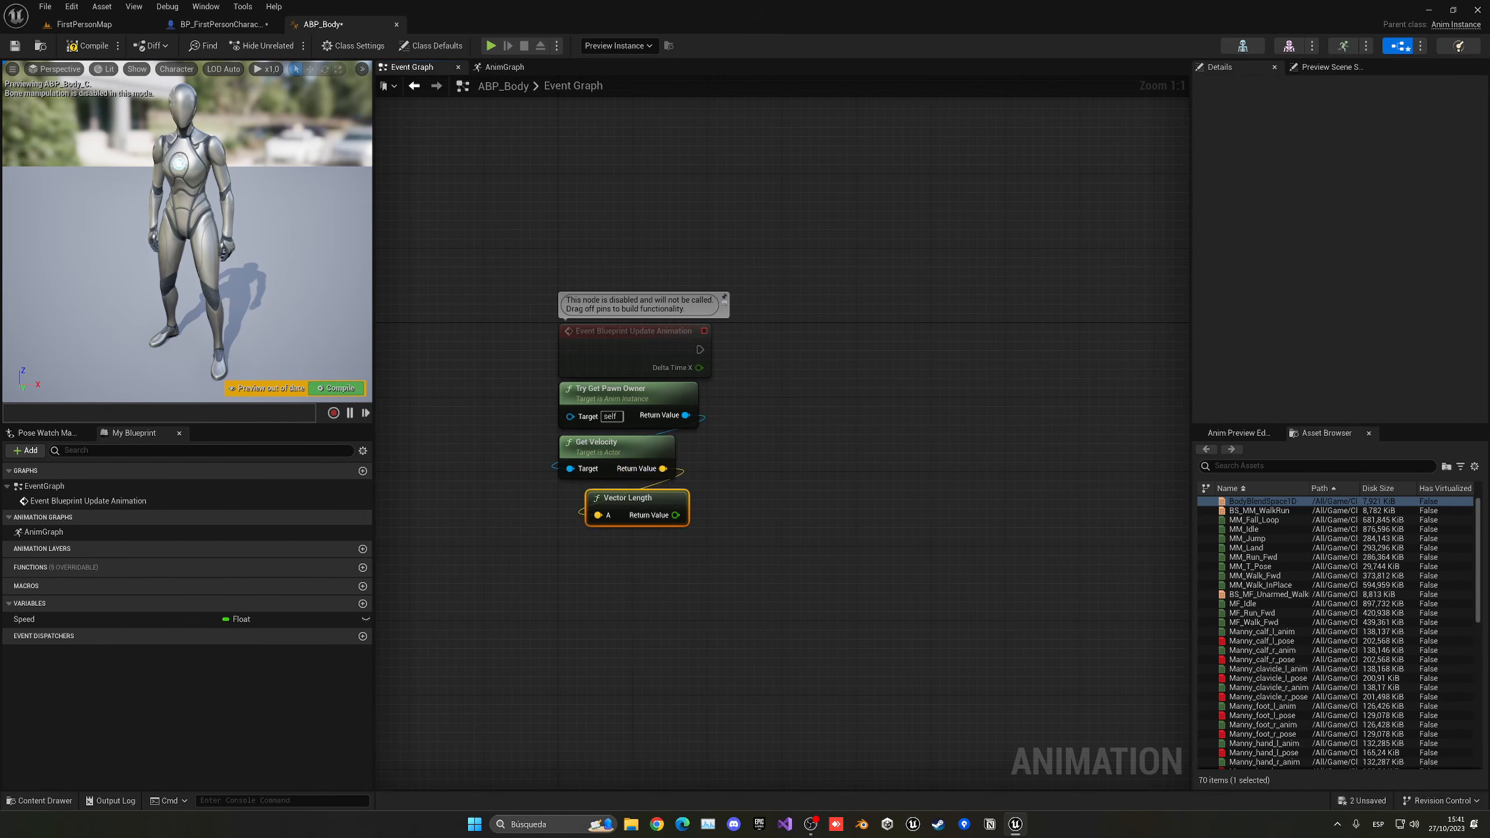
# - Add a Set Speed node driven by Event Blueprint Update Animation, connect the Vector Length result to it and align the nodes
pyautogui.moveTo(23, 619); pyautogui.dragTo(725, 360)
pyautogui.moveTo(647, 514); pyautogui.dragTo(748, 366)
pyautogui.moveTo(792, 297); pyautogui.dragTo(663, 358)
pyautogui.press('q')
pyautogui.click(511, 346)
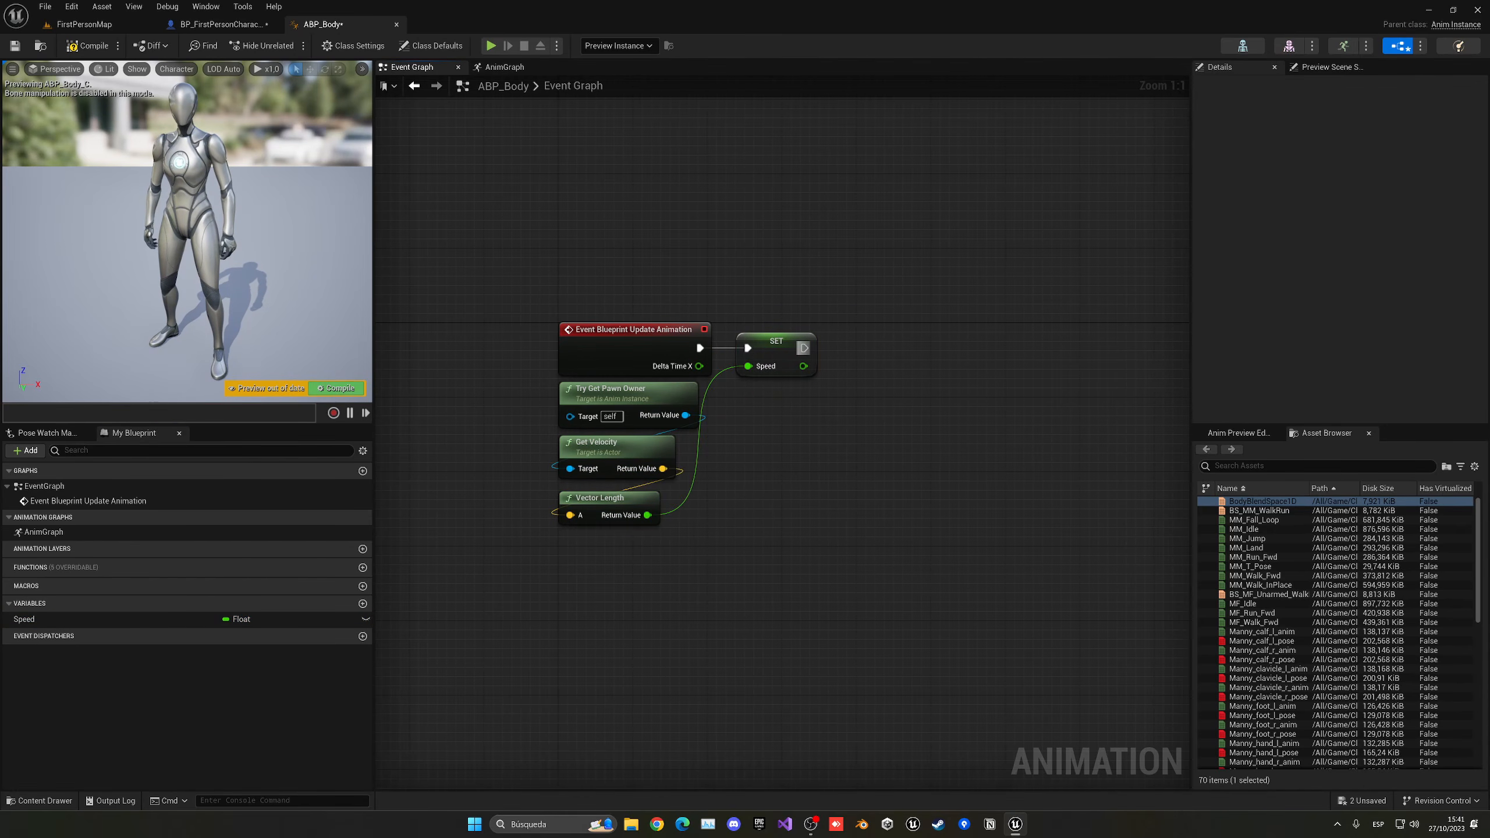
# - Compile ABP_Body and assign it as the Anim Class of the Mesh component in BP_FirstPersonCharacter
pyautogui.click(336, 388)
pyautogui.click(84, 24)
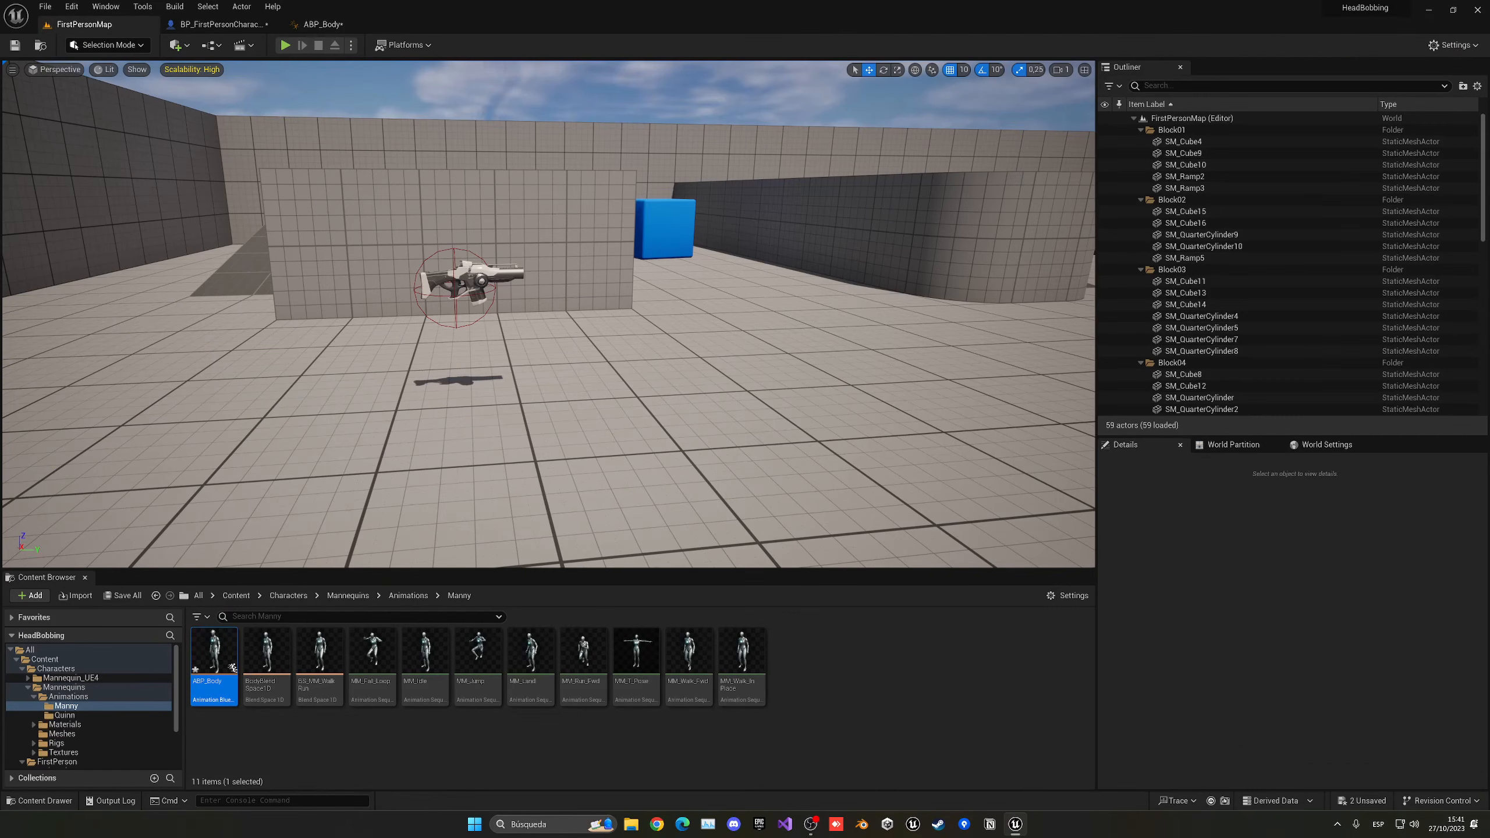
pyautogui.click(223, 24)
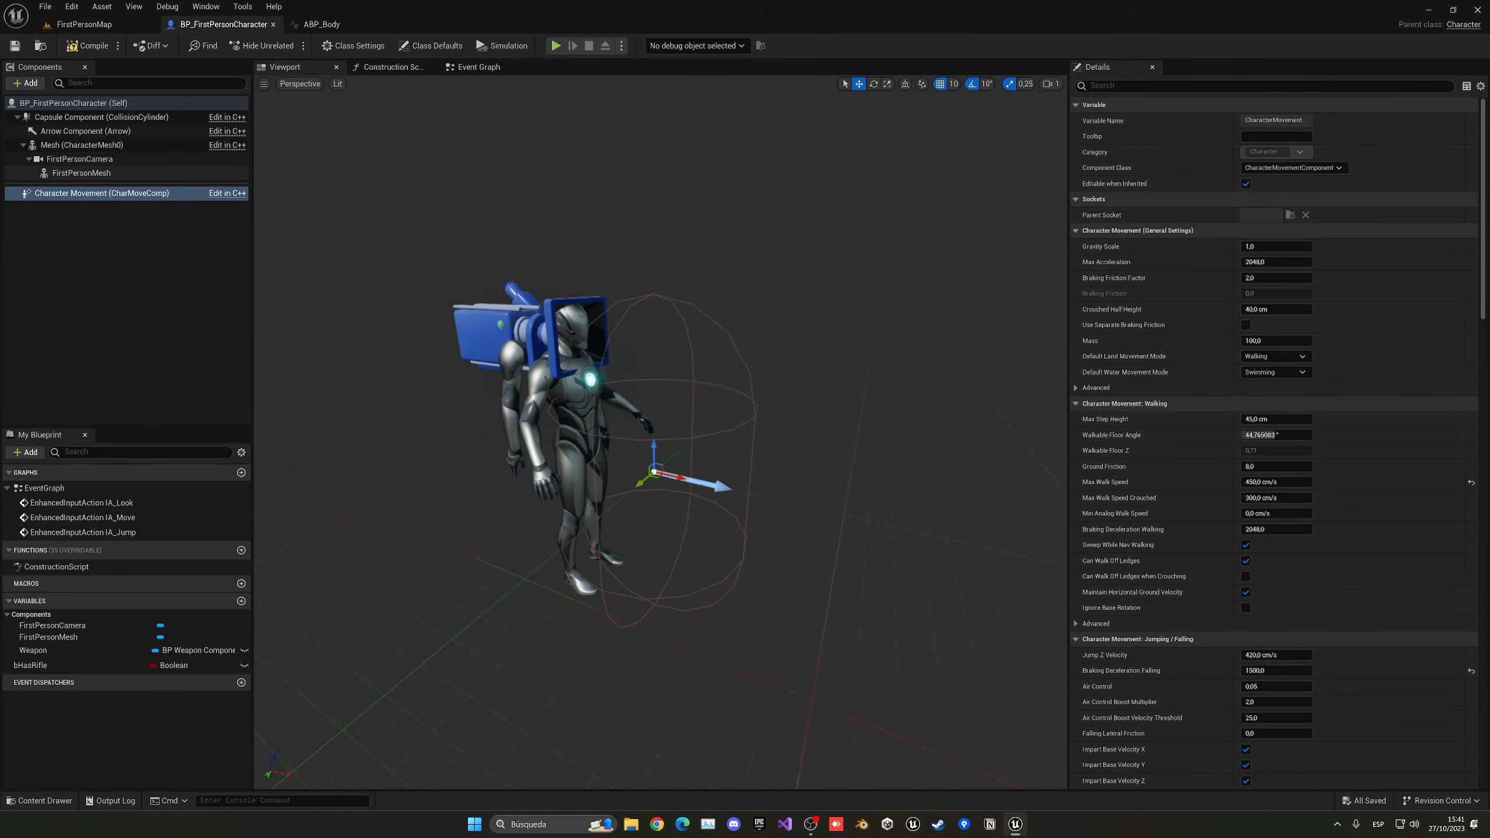
pyautogui.click(82, 145)
pyautogui.click(1293, 325)
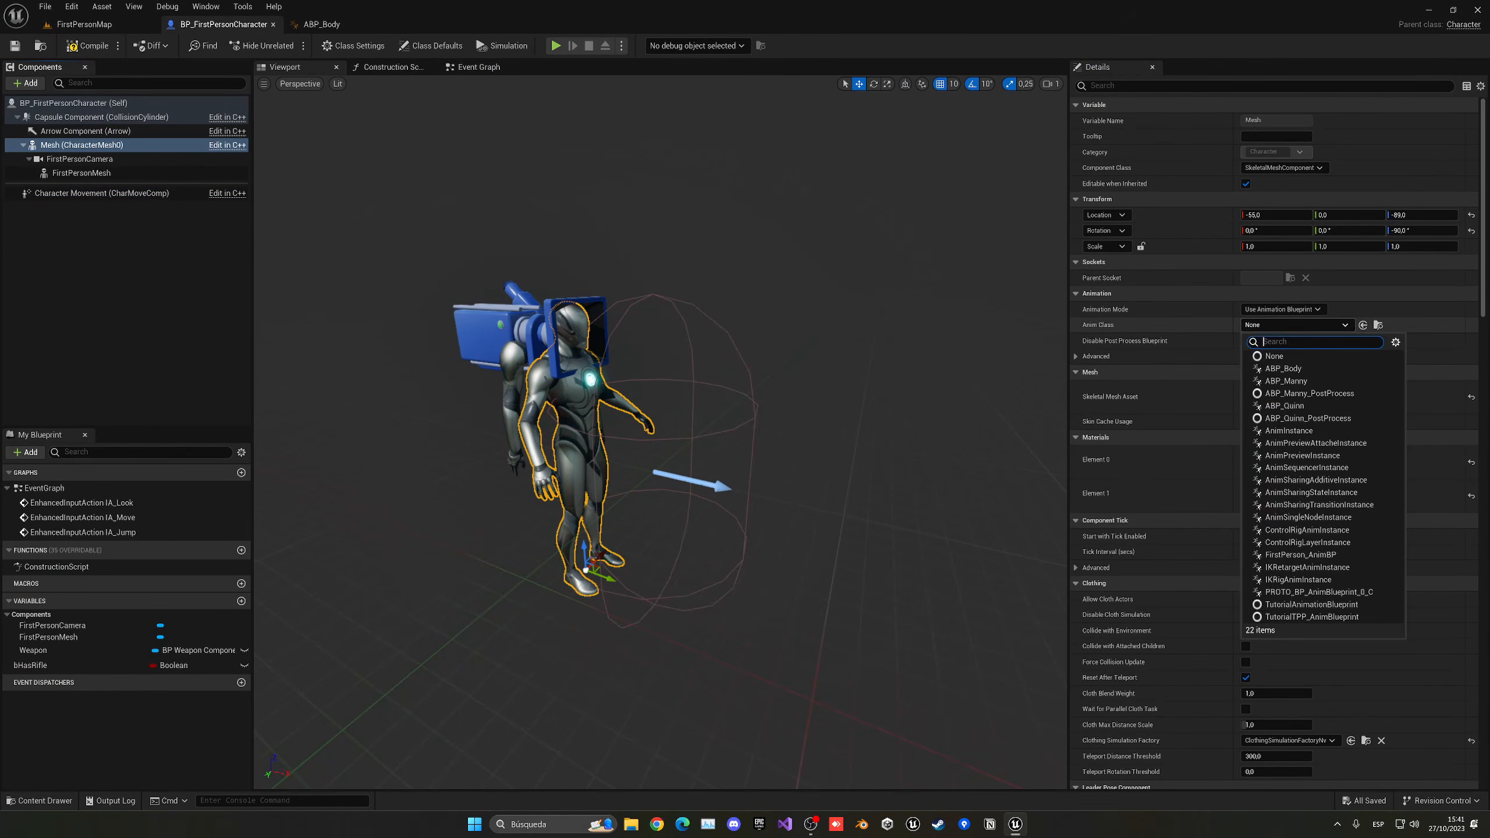
pyautogui.click(1282, 369)
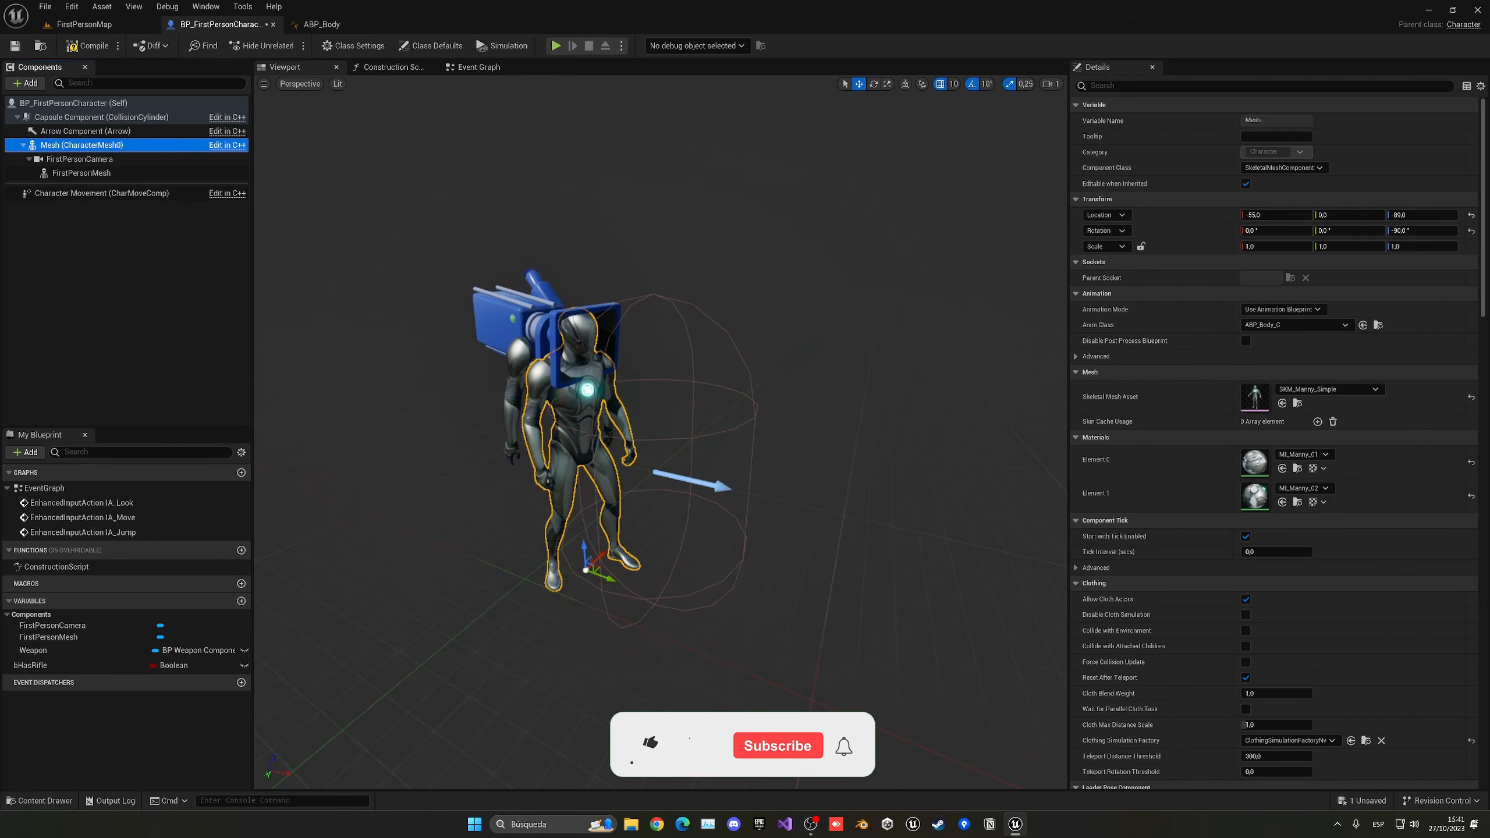
# - Play FirstPersonMap in the editor and walk the character around the level to check the head bobbing
pyautogui.click(84, 24)
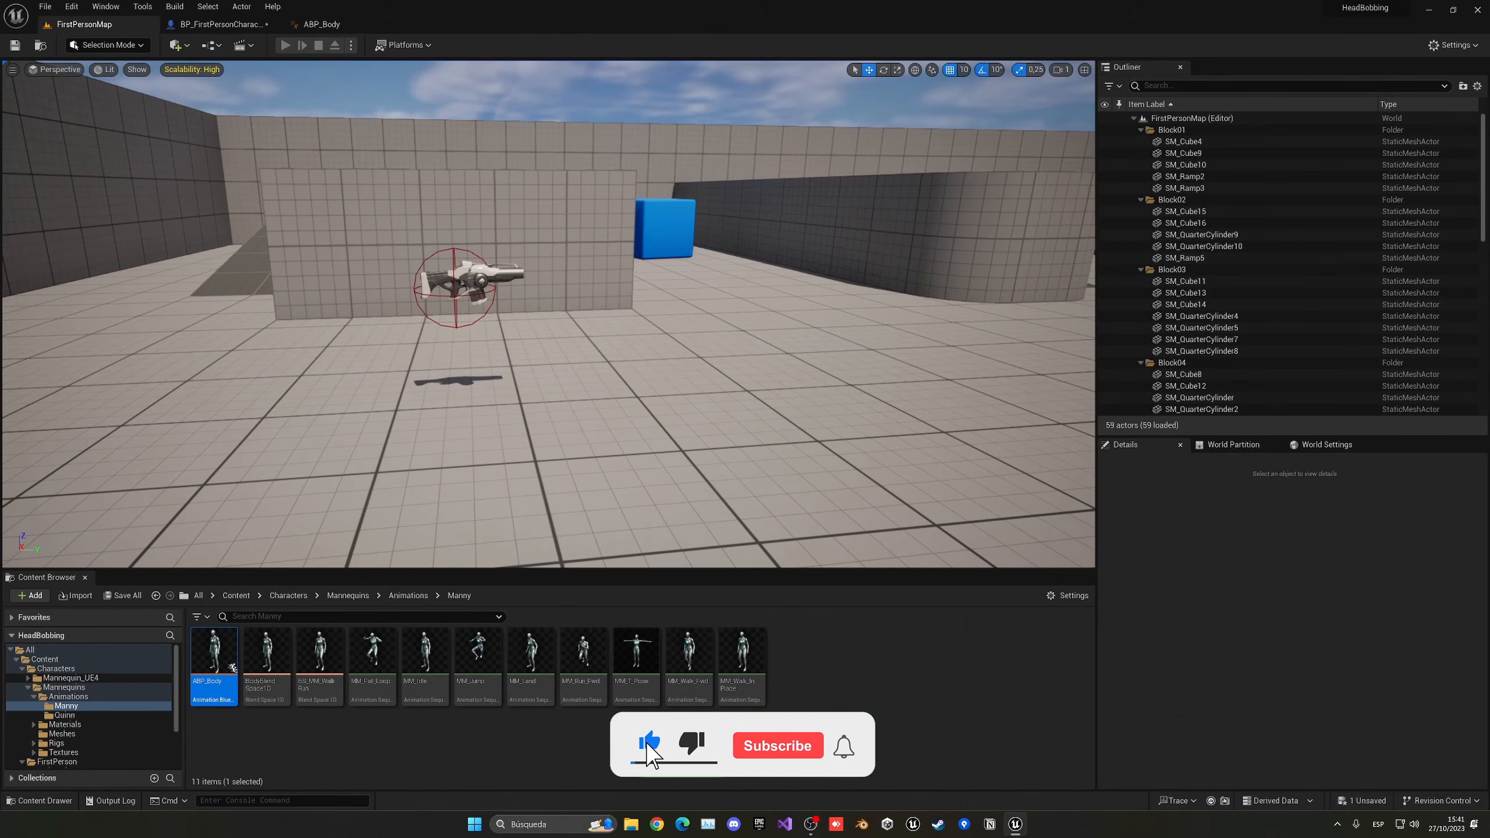
pyautogui.hotkey('alt', 'p')
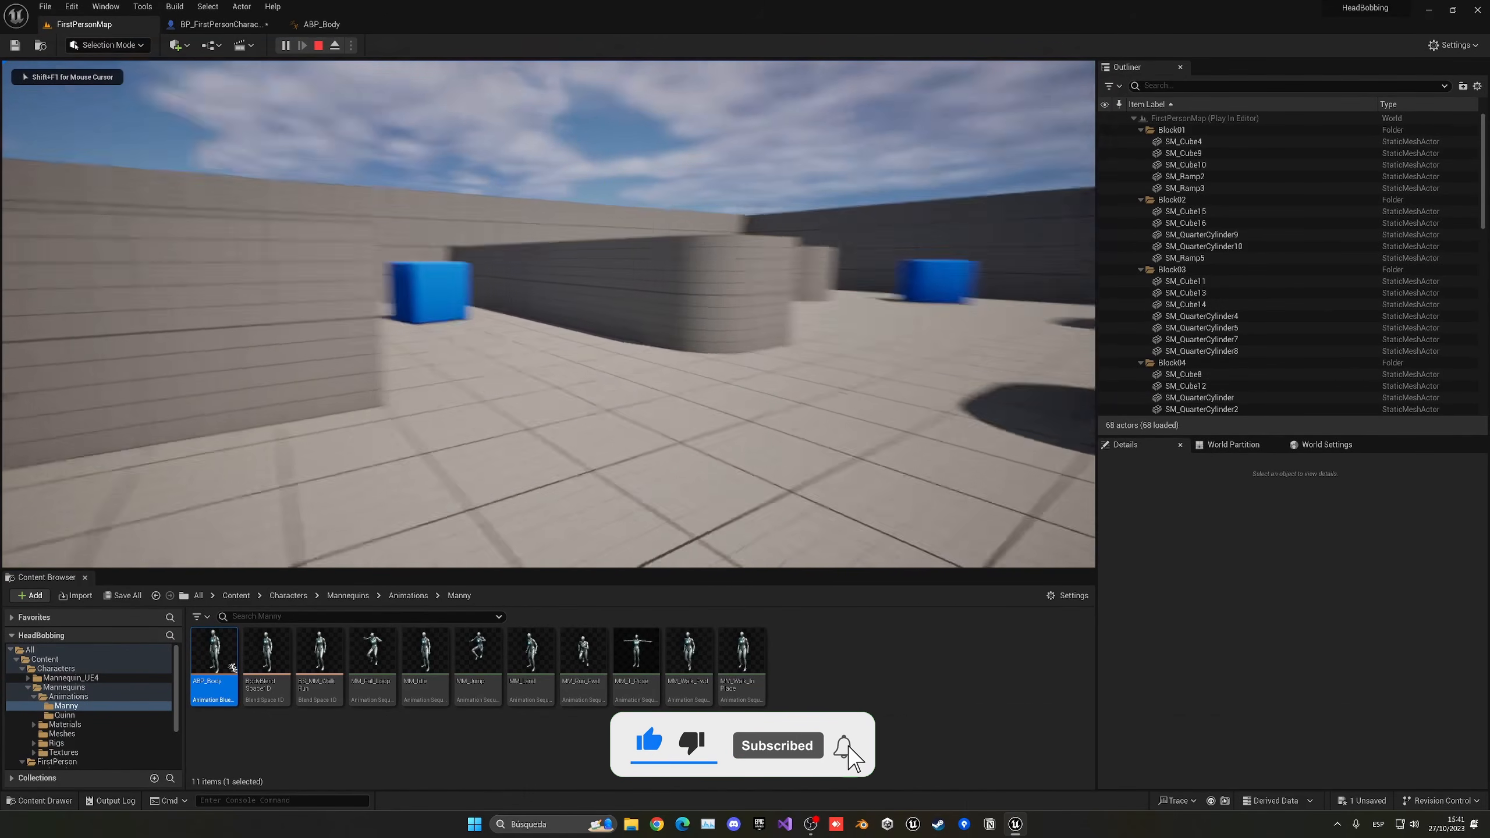
pyautogui.press('w')
pyautogui.press('w')
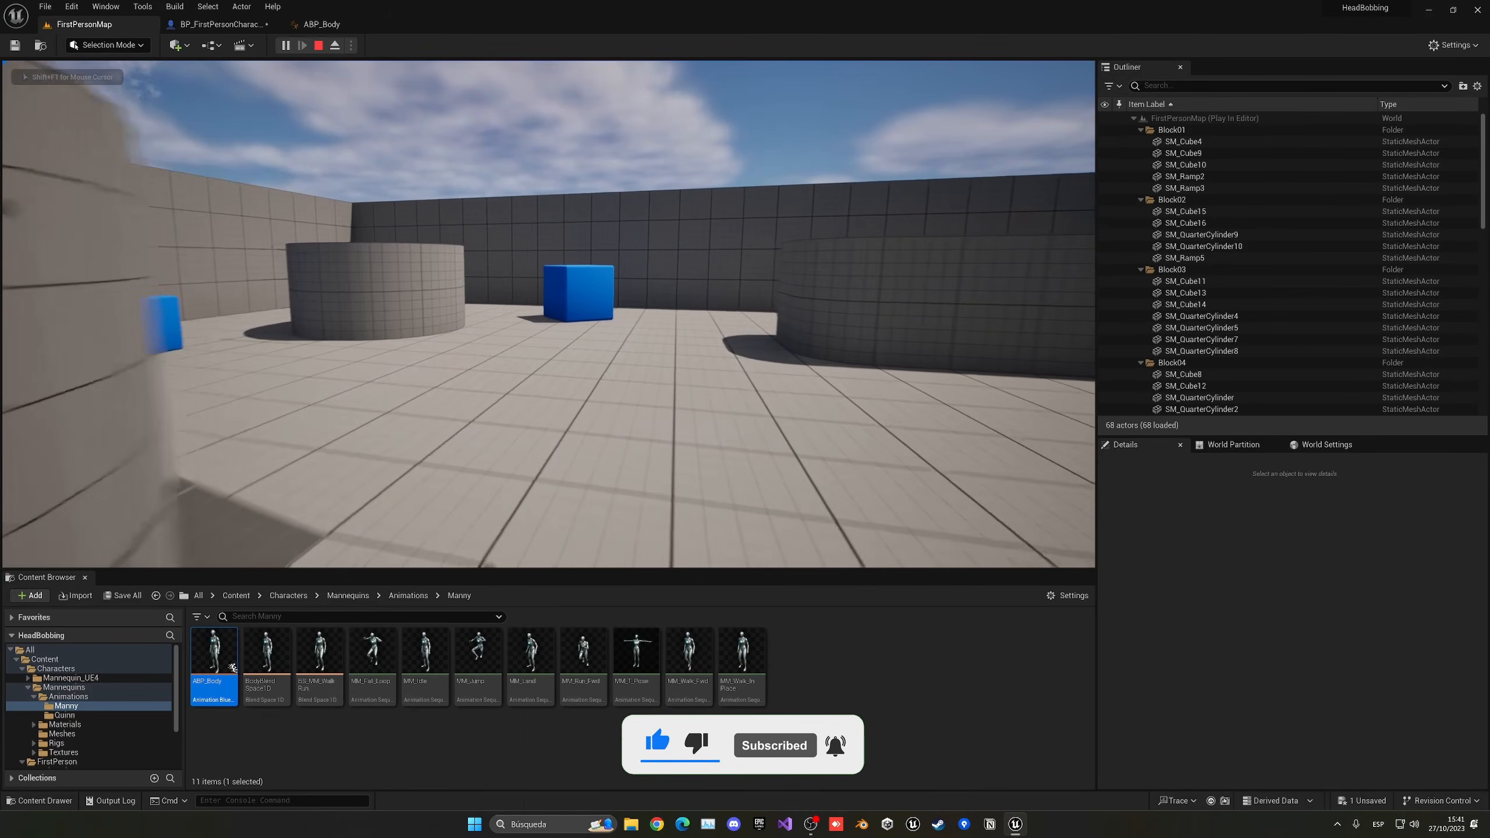
pyautogui.press('w')
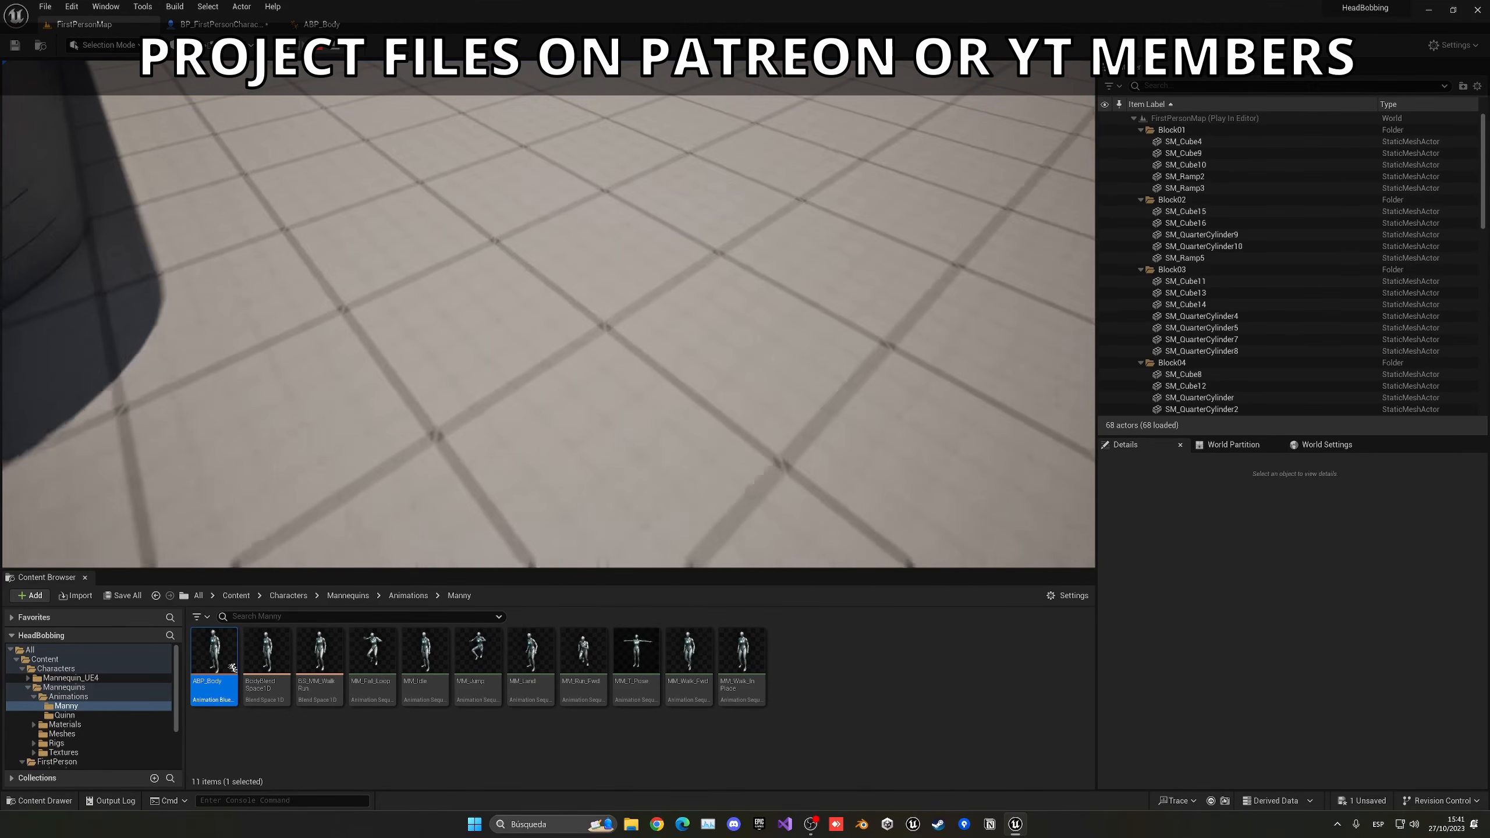
pyautogui.press('w')
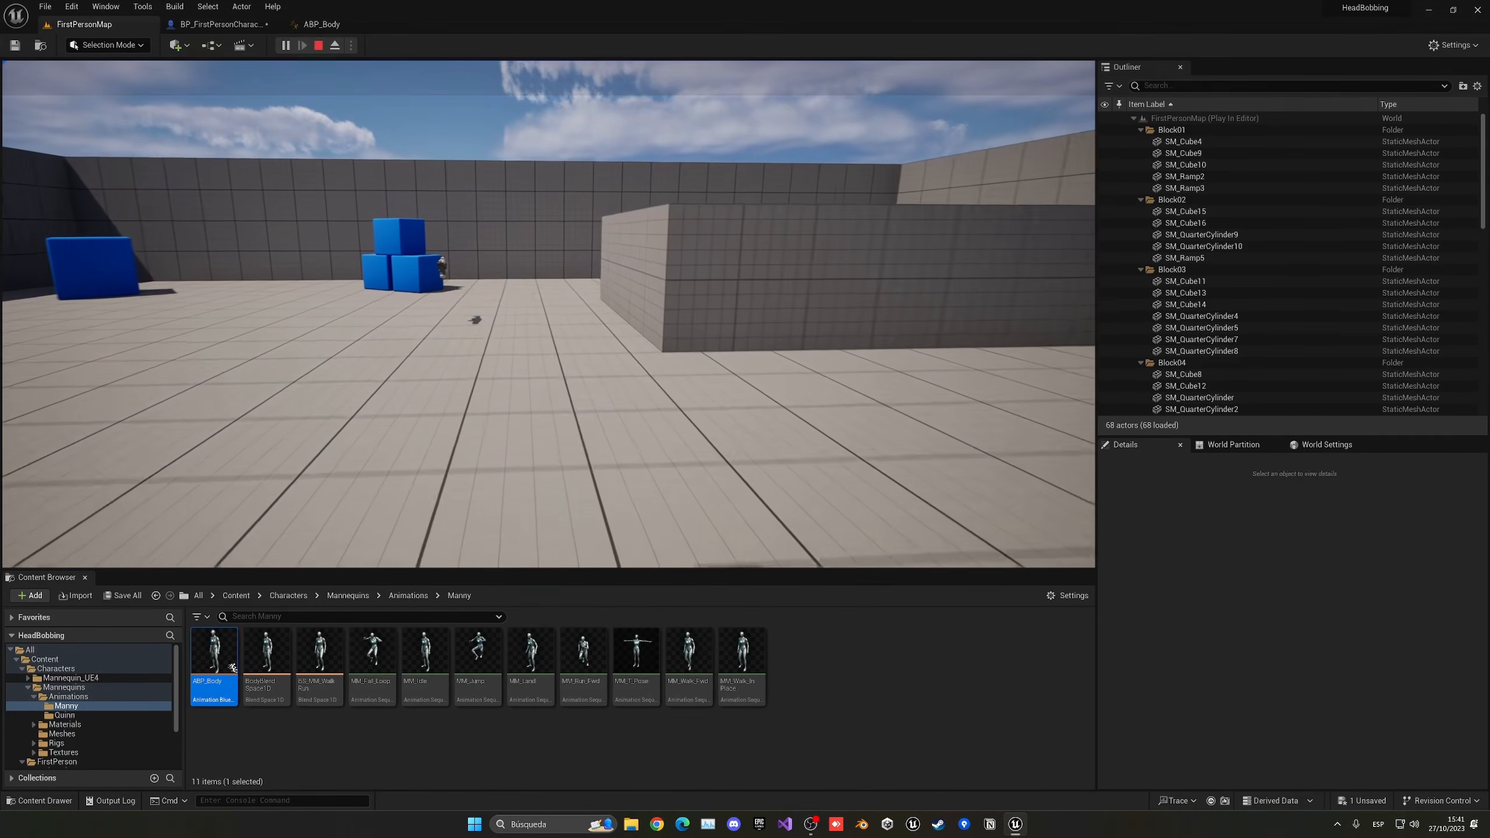
pyautogui.press('w')
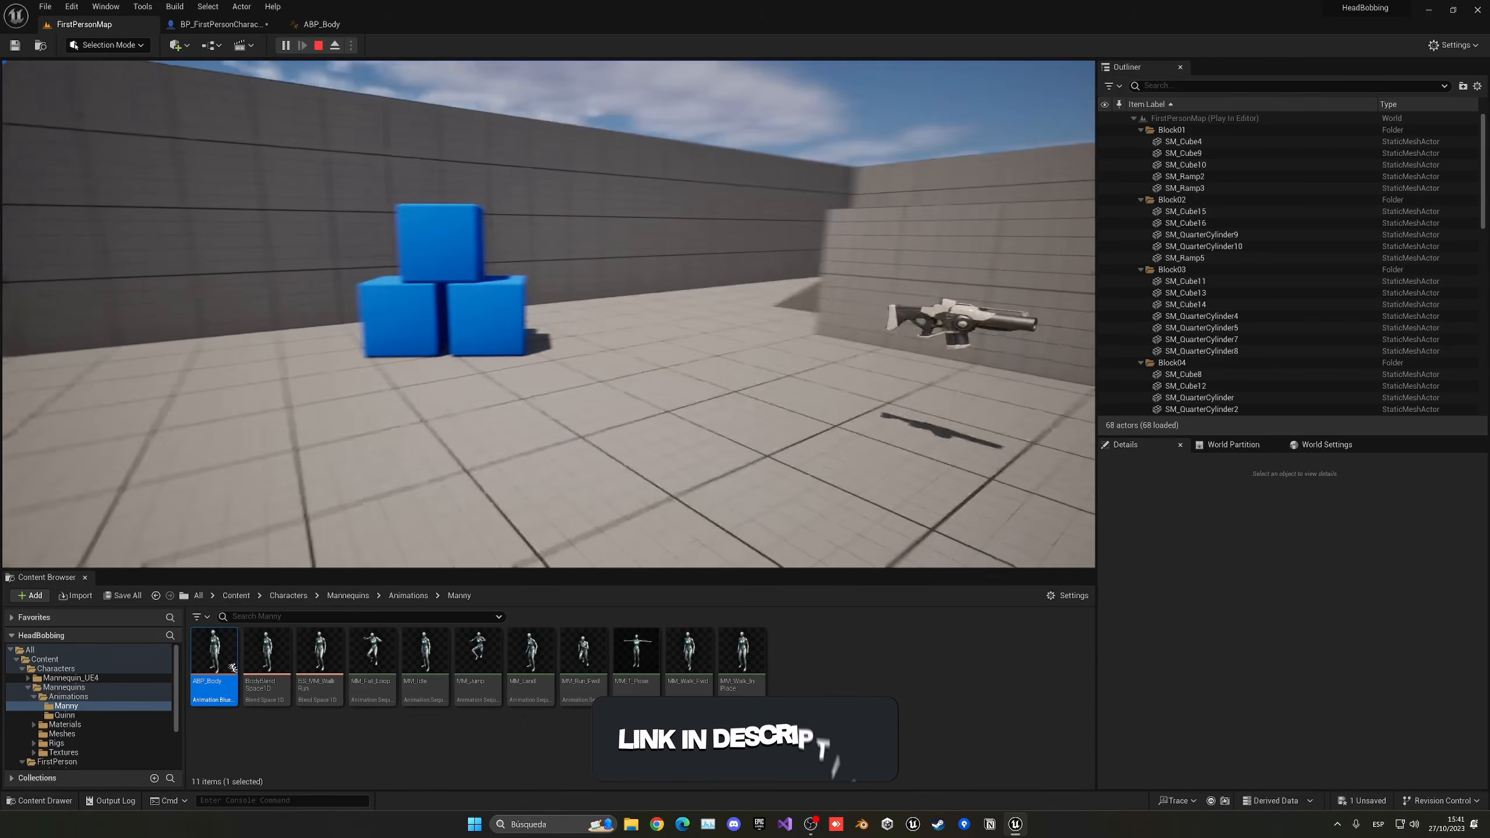
pyautogui.press('w')
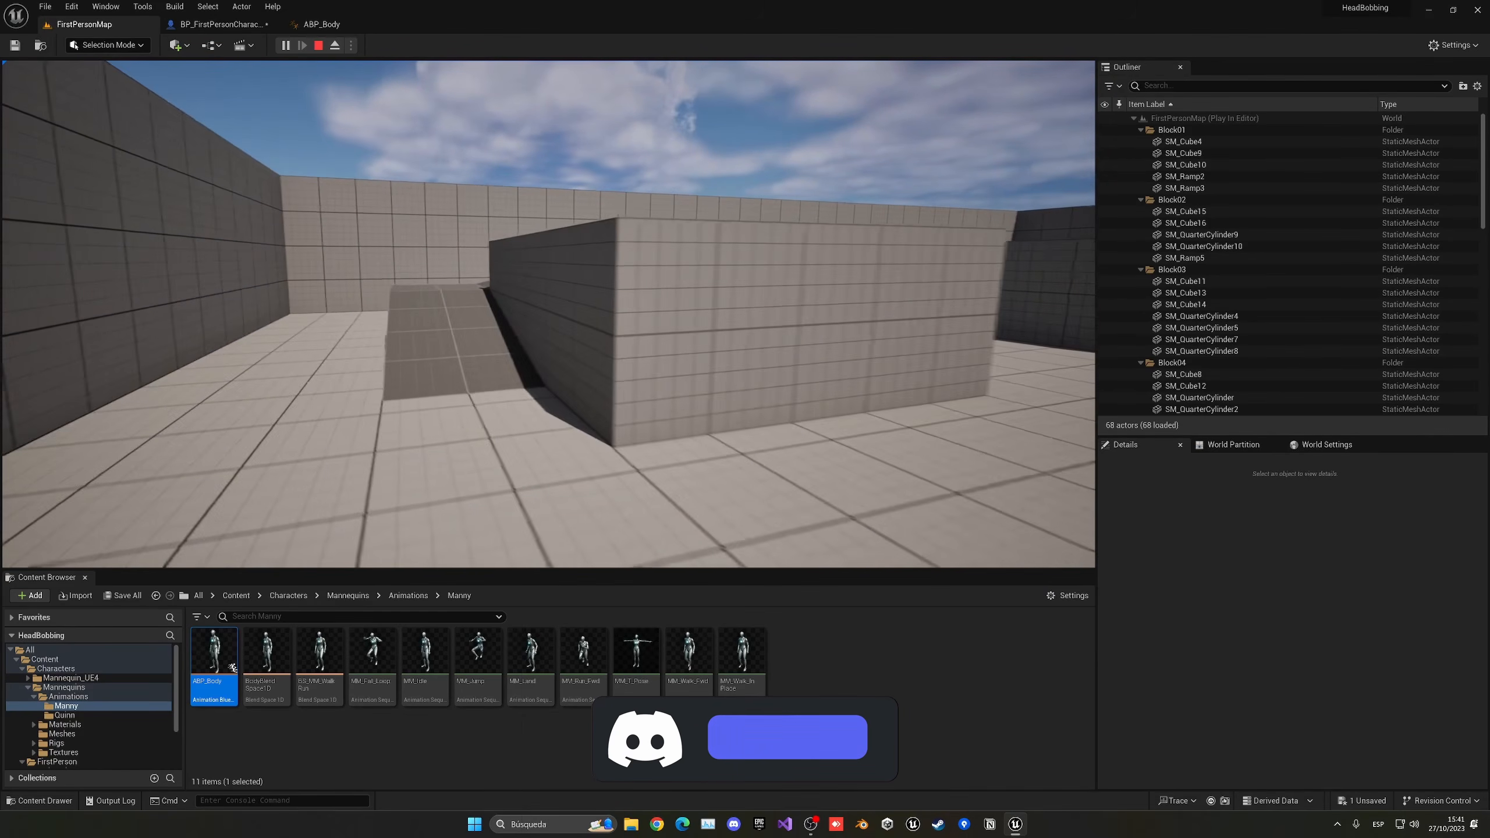
pyautogui.press('w')
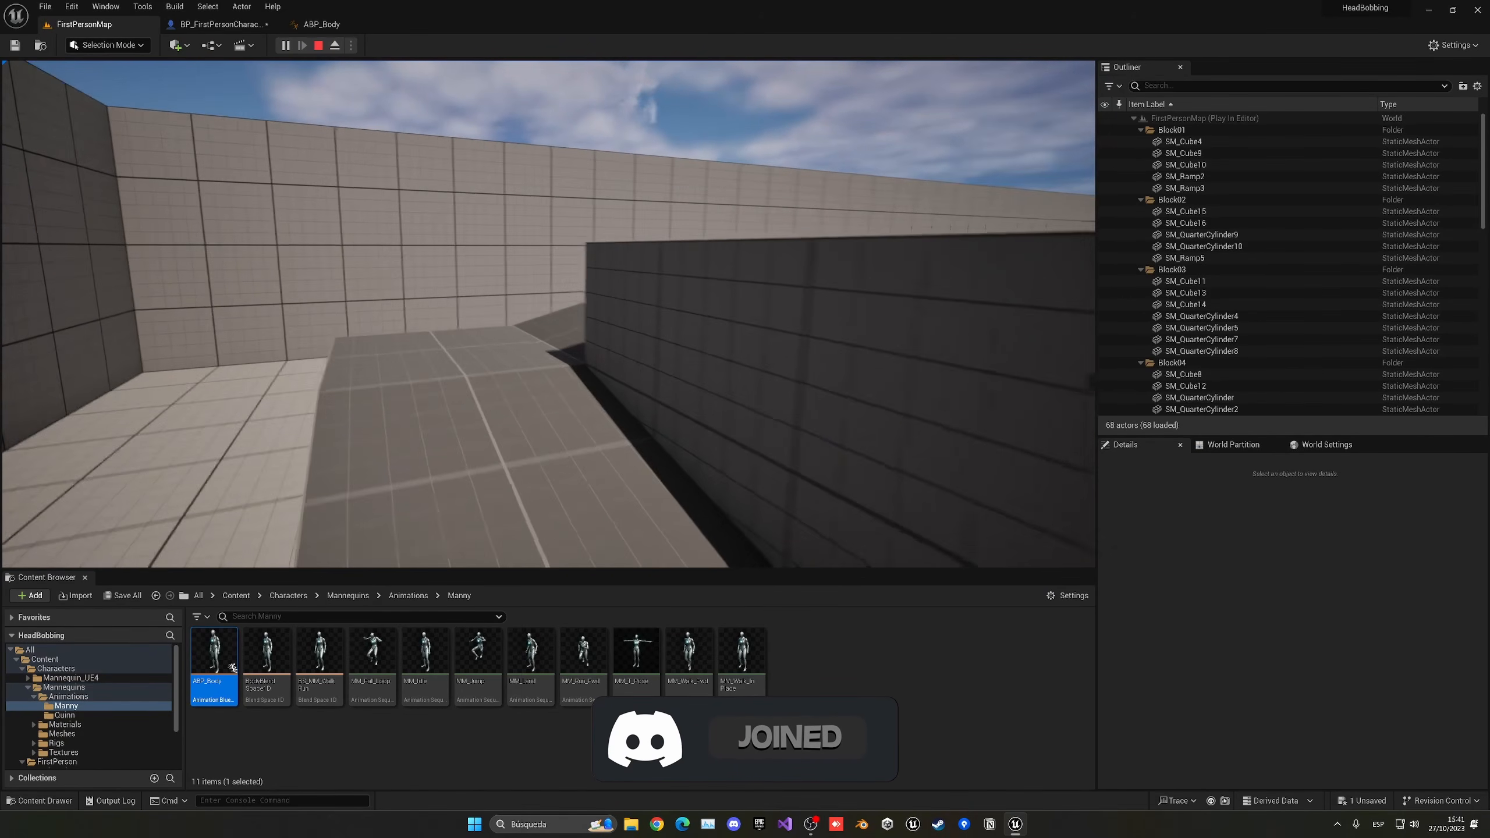
pyautogui.press('w')
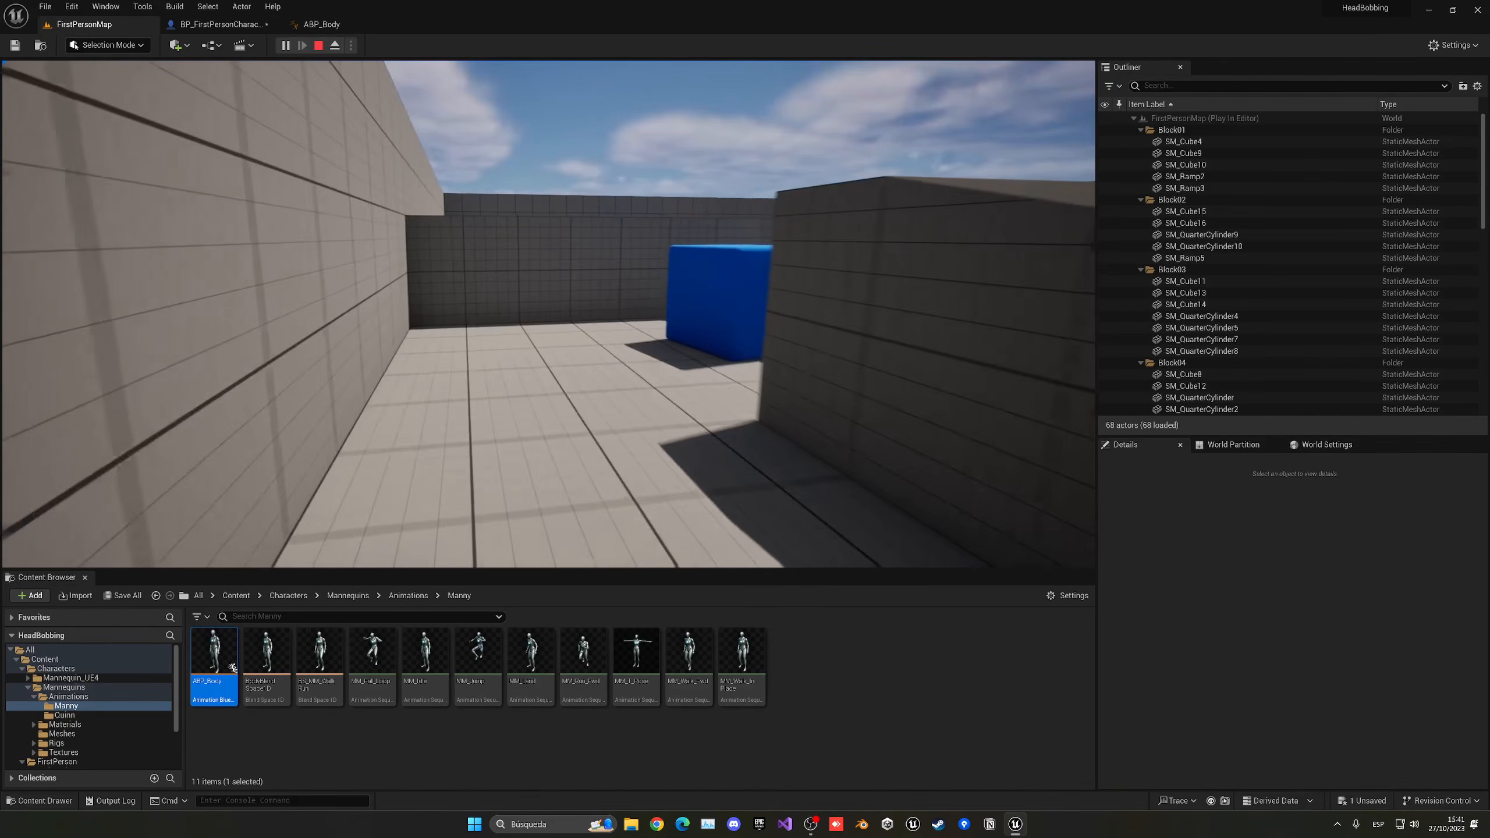